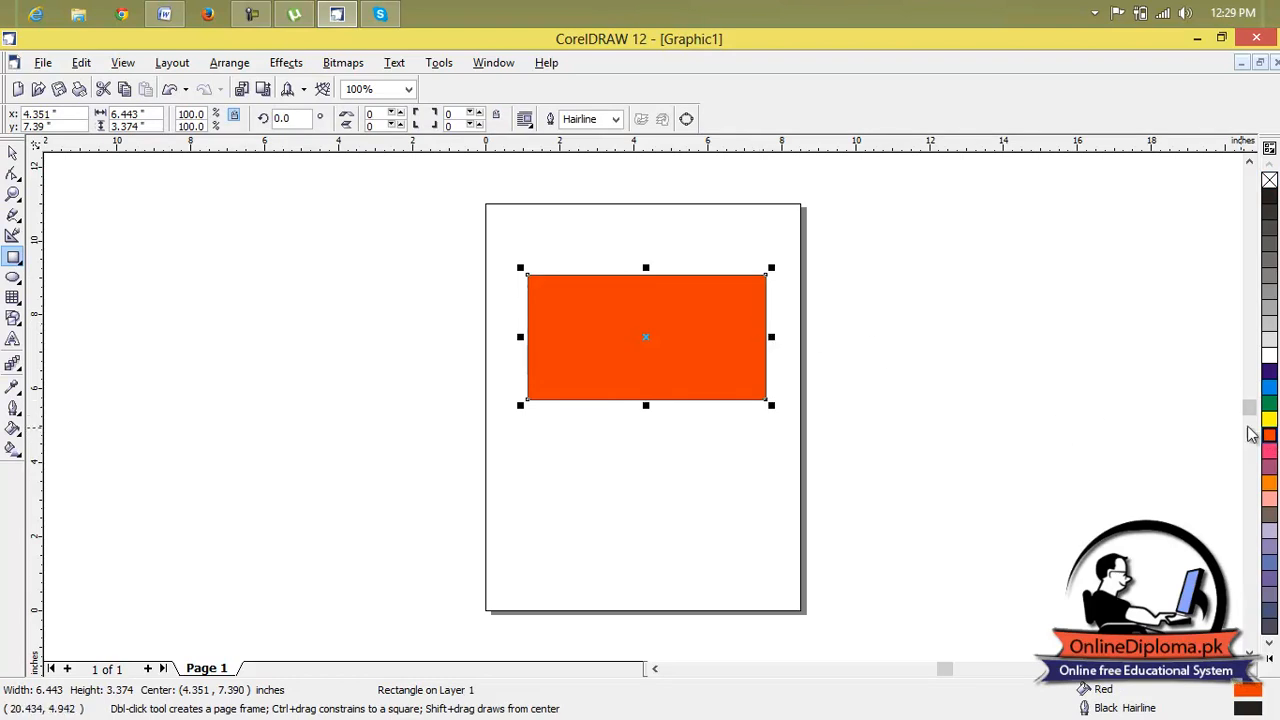
Duplicate the red rectangle and fill the copy with 20% Black.
key("ctrl+d")
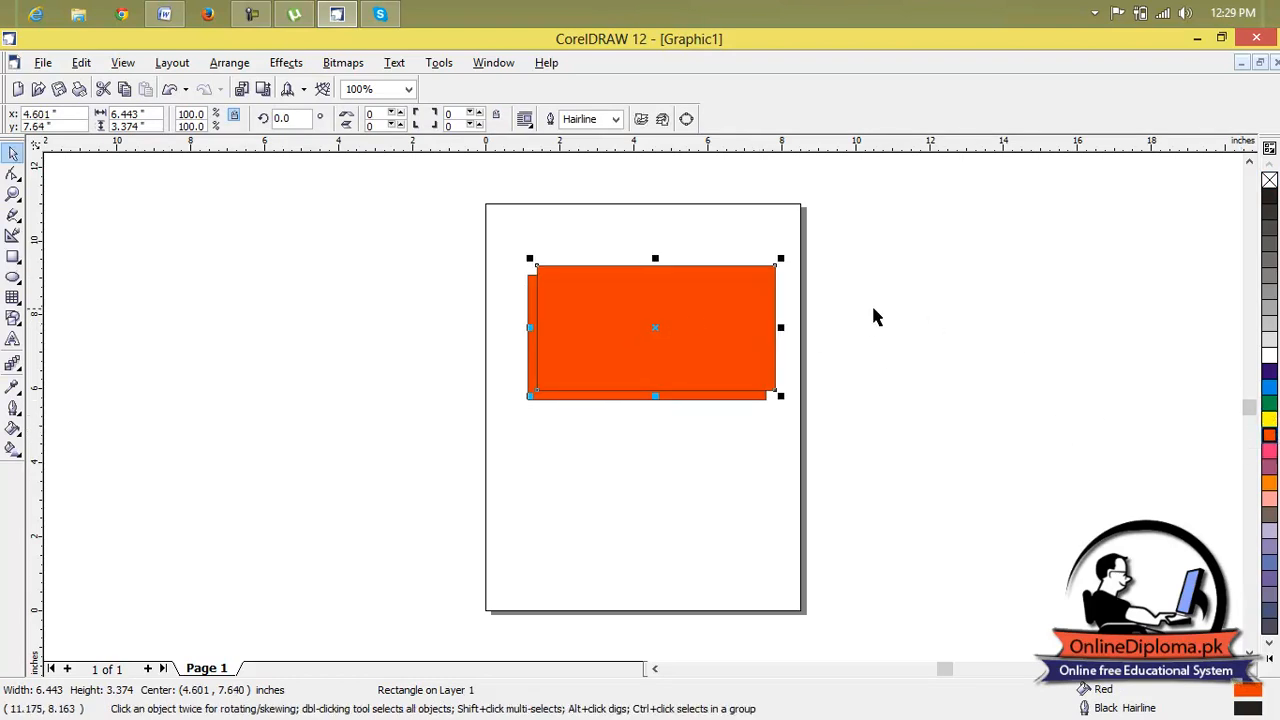
left_click(1269, 323)
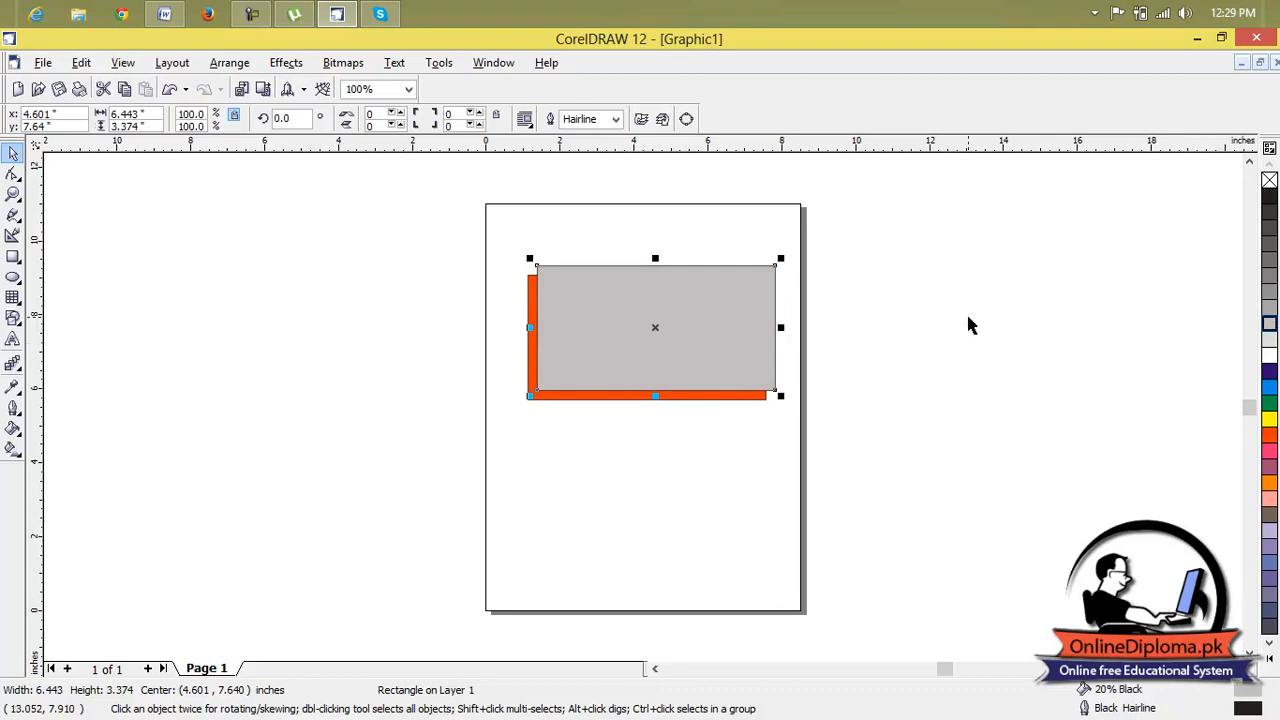
left_click(1025, 393)
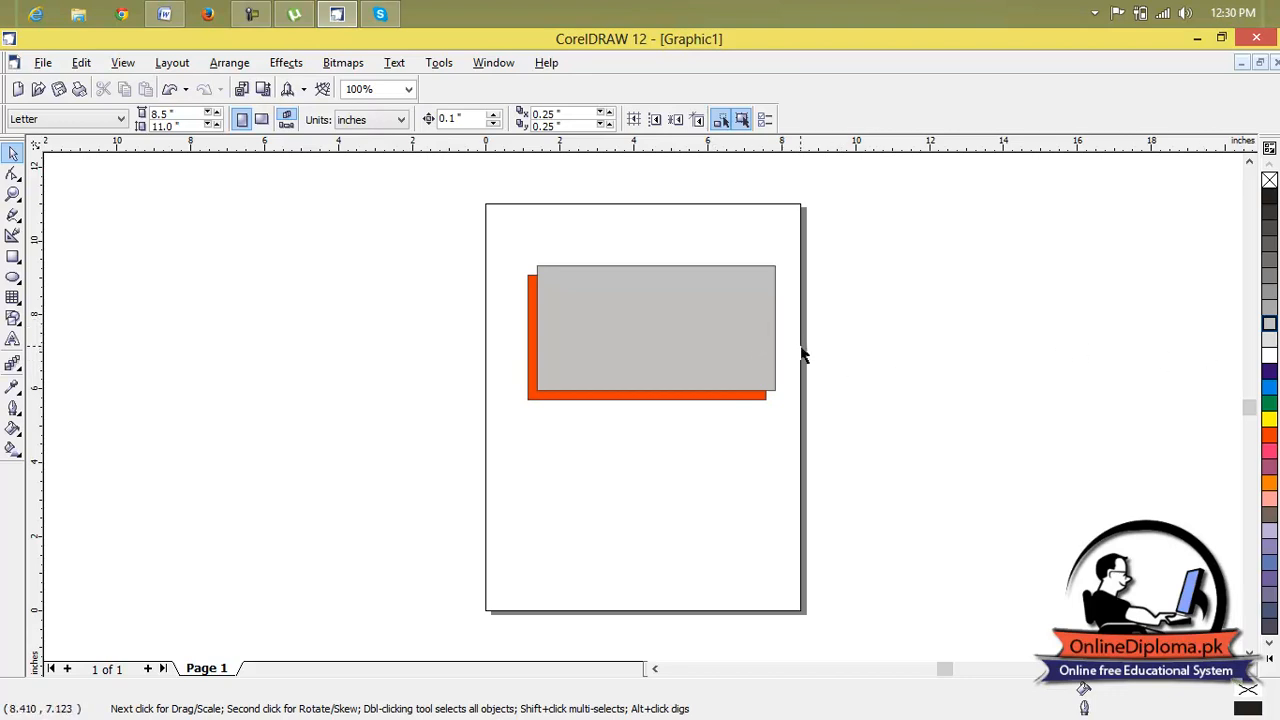
Create a new blank Letter-size drawing.
left_click(43, 62)
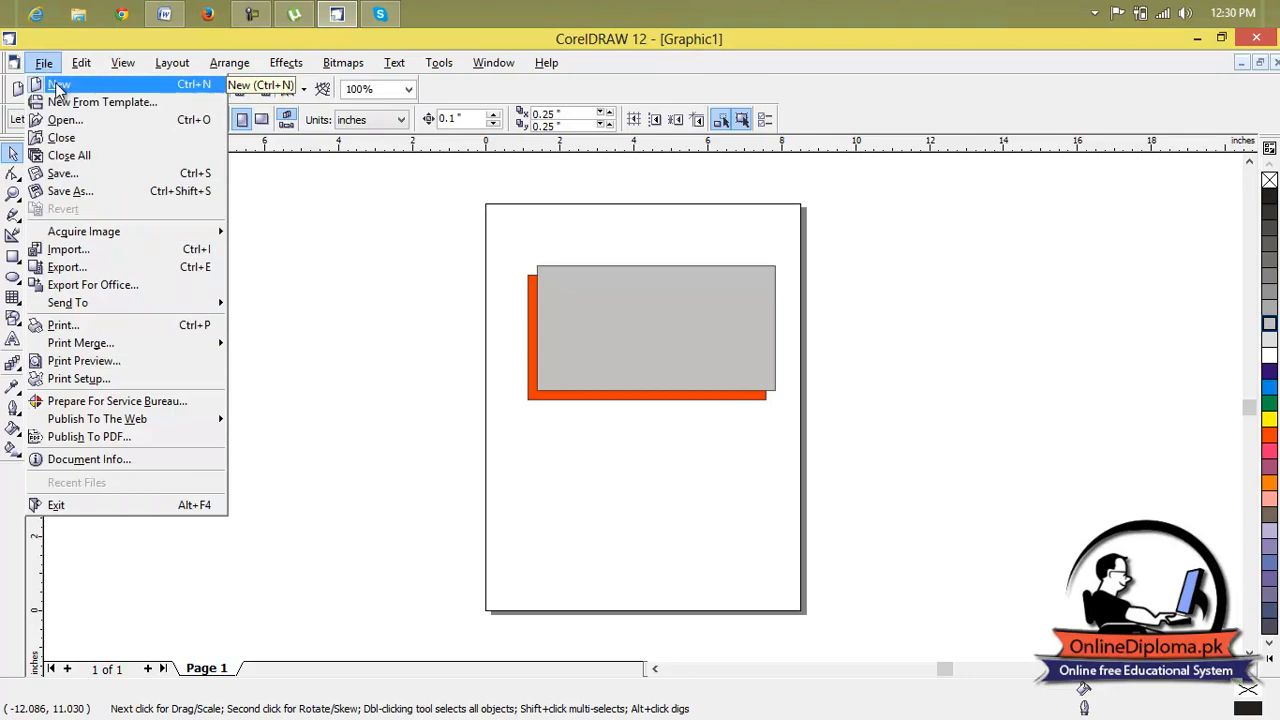
left_click(61, 87)
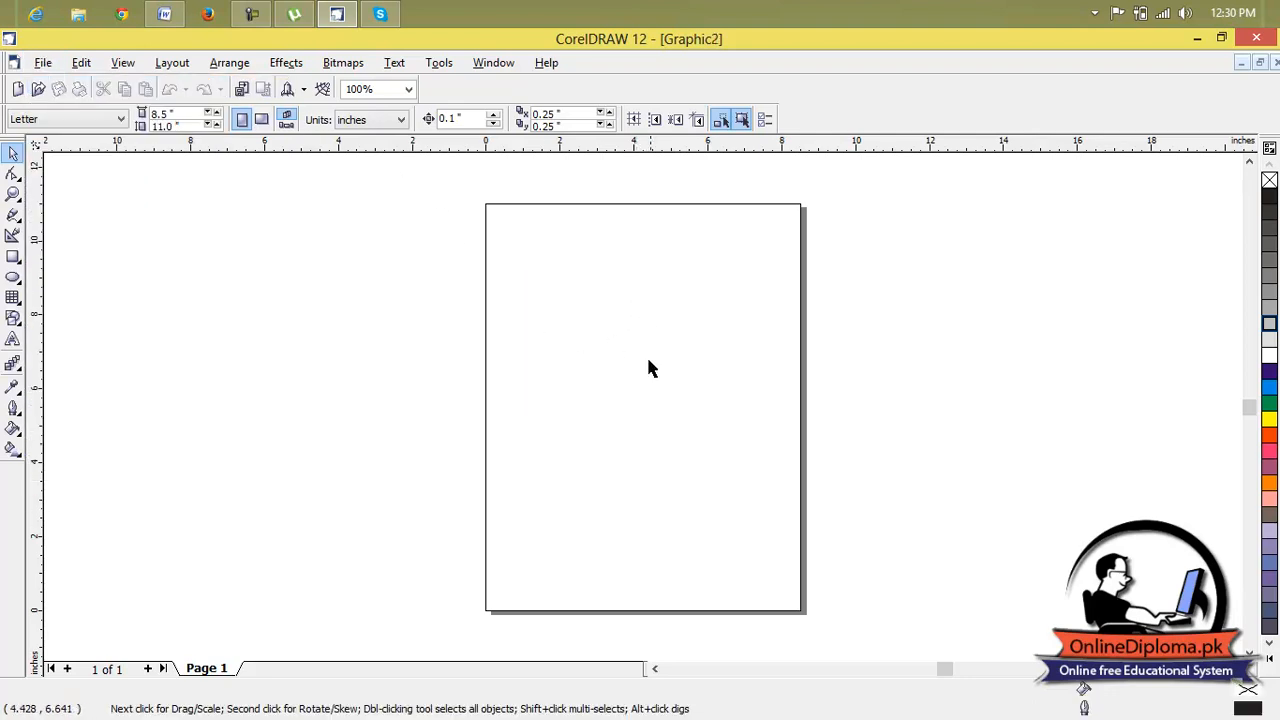
Switch between the Graphic1 and Graphic2 drawing windows, finishing with Graphic2 maximized.
left_click(1241, 63)
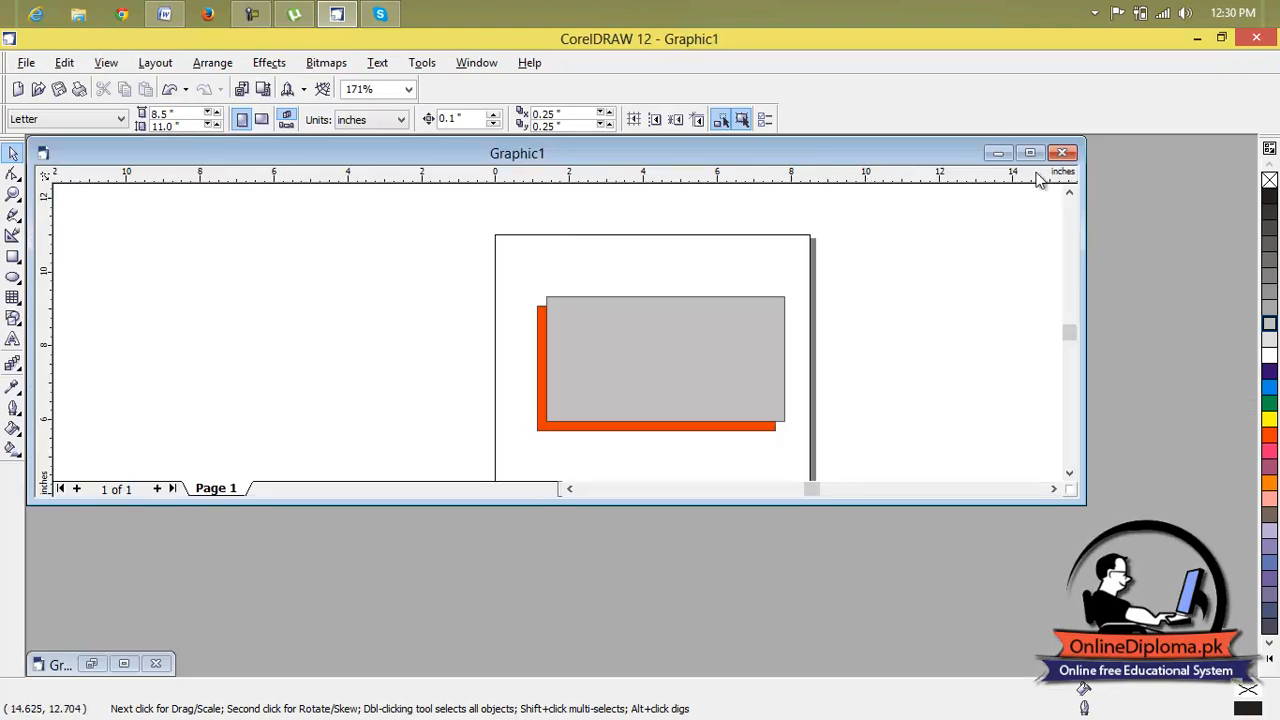
left_click(1008, 154)
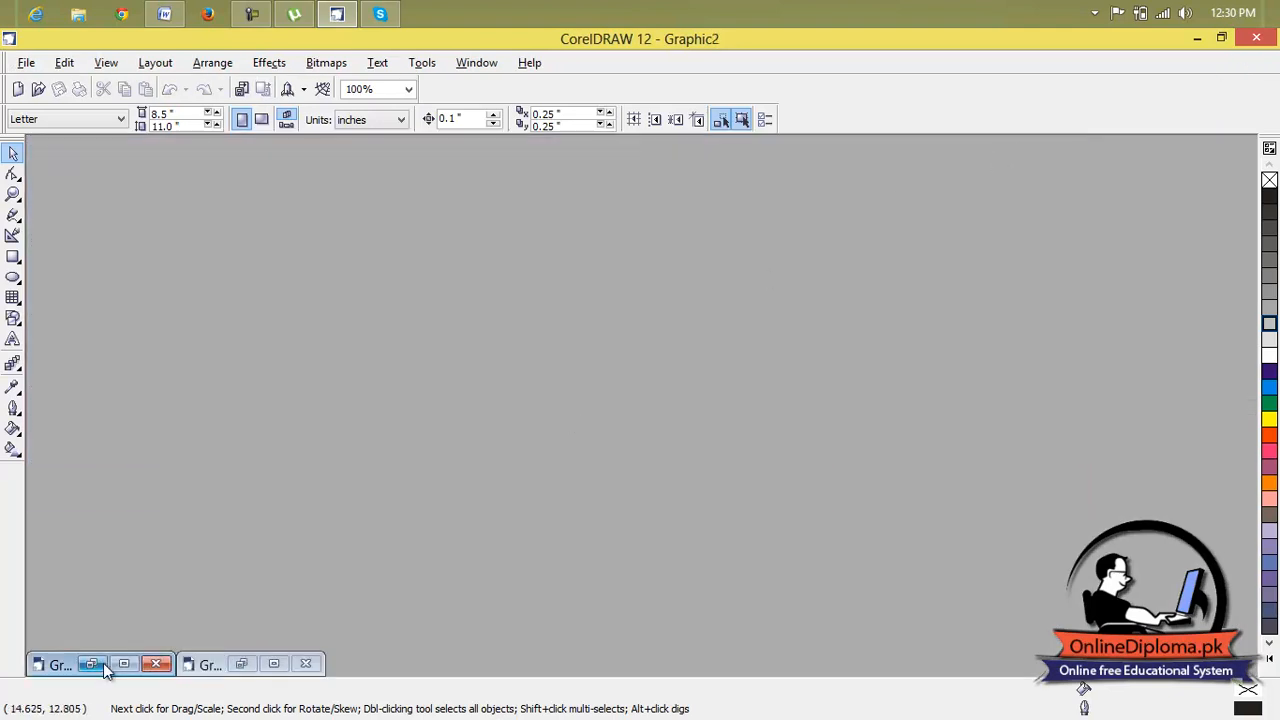
left_click(273, 664)
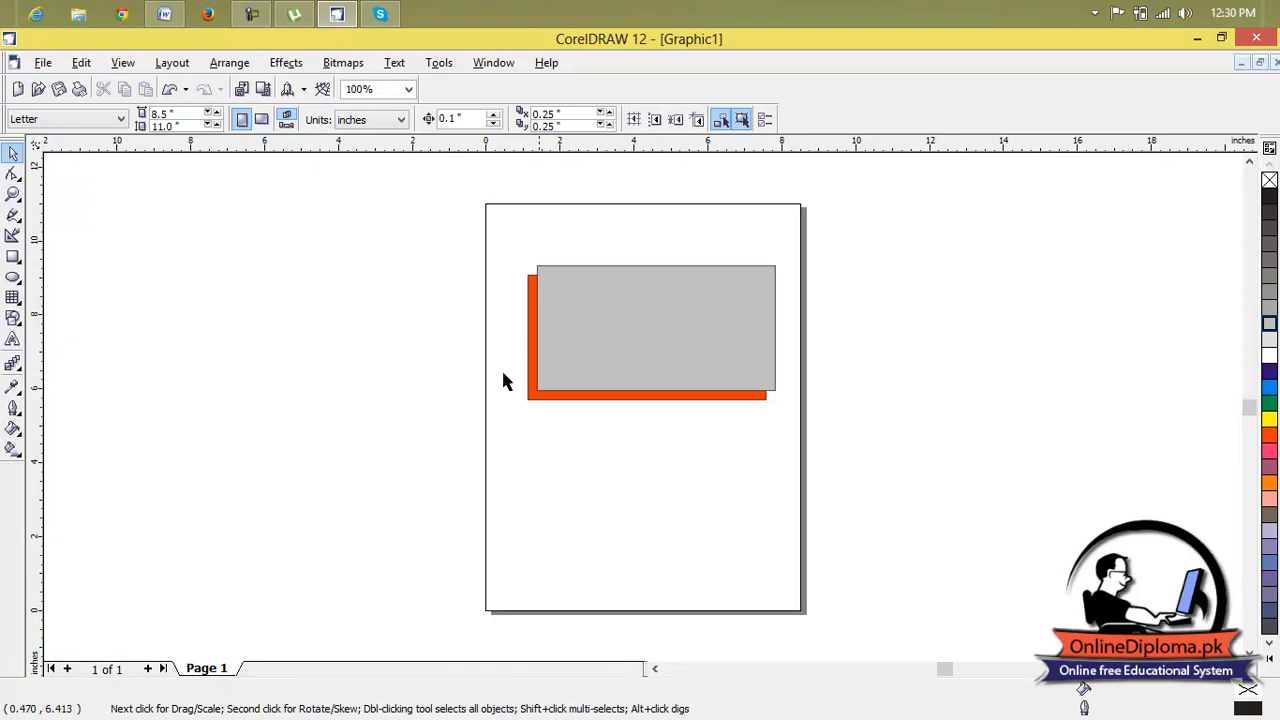
left_click(1241, 62)
left_click(123, 664)
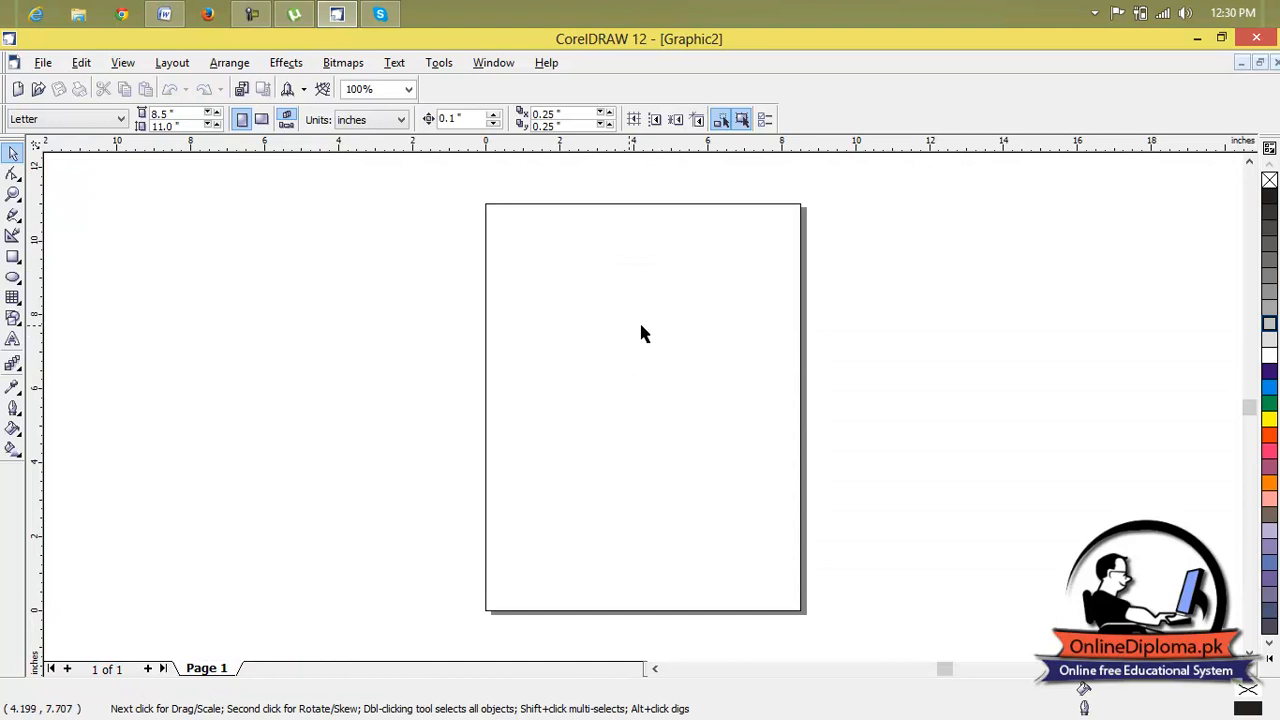
Preview the full-page business letter templates and create a new drawing from BusLet_003.
left_click(43, 63)
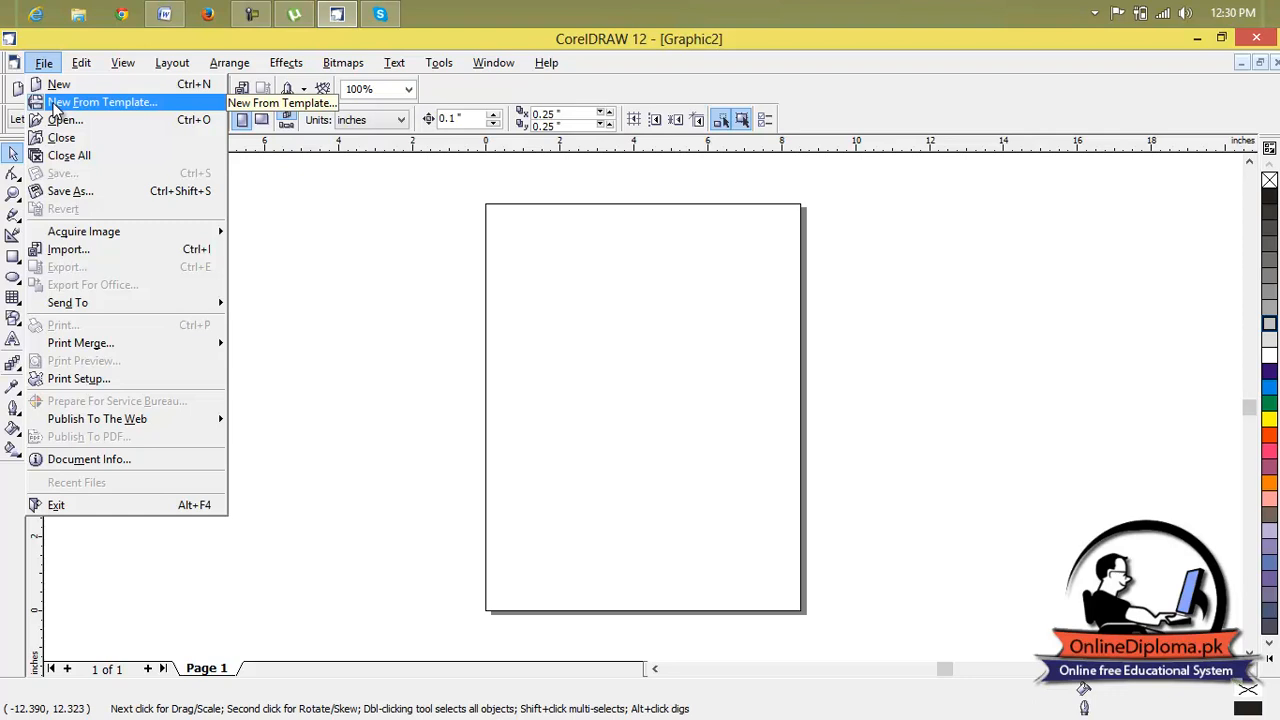
left_click(57, 104)
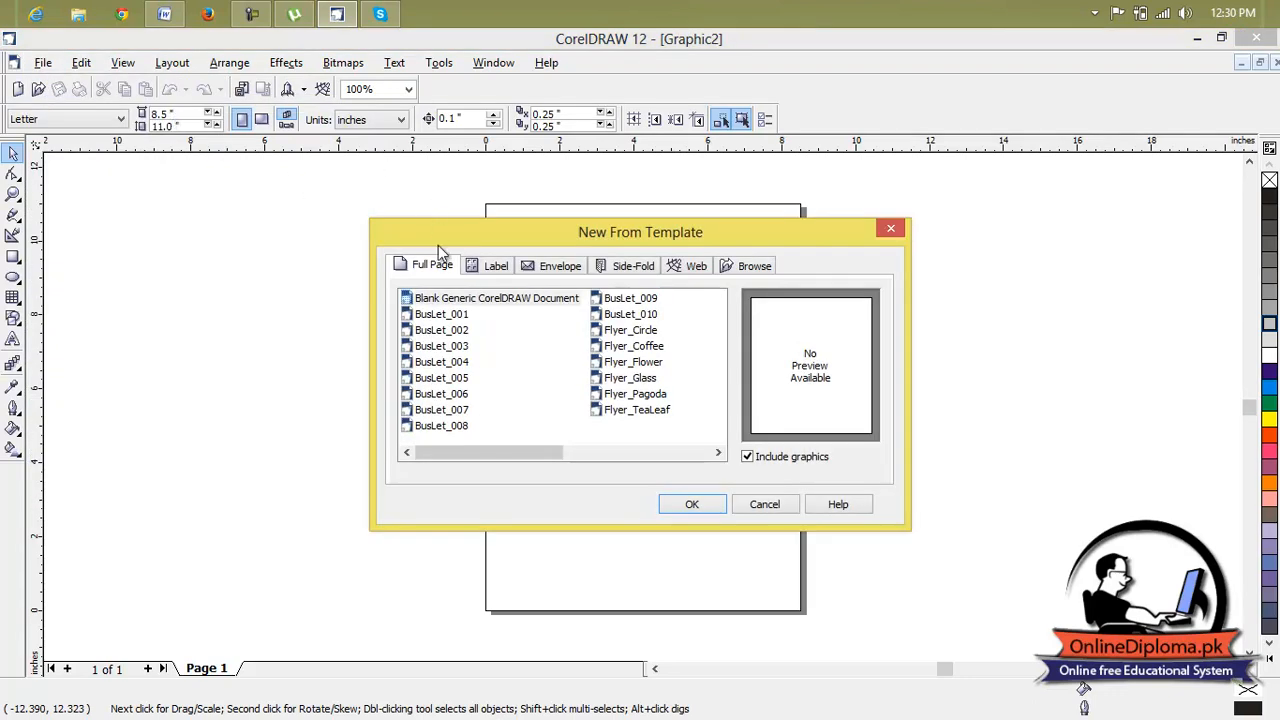
left_click(447, 315)
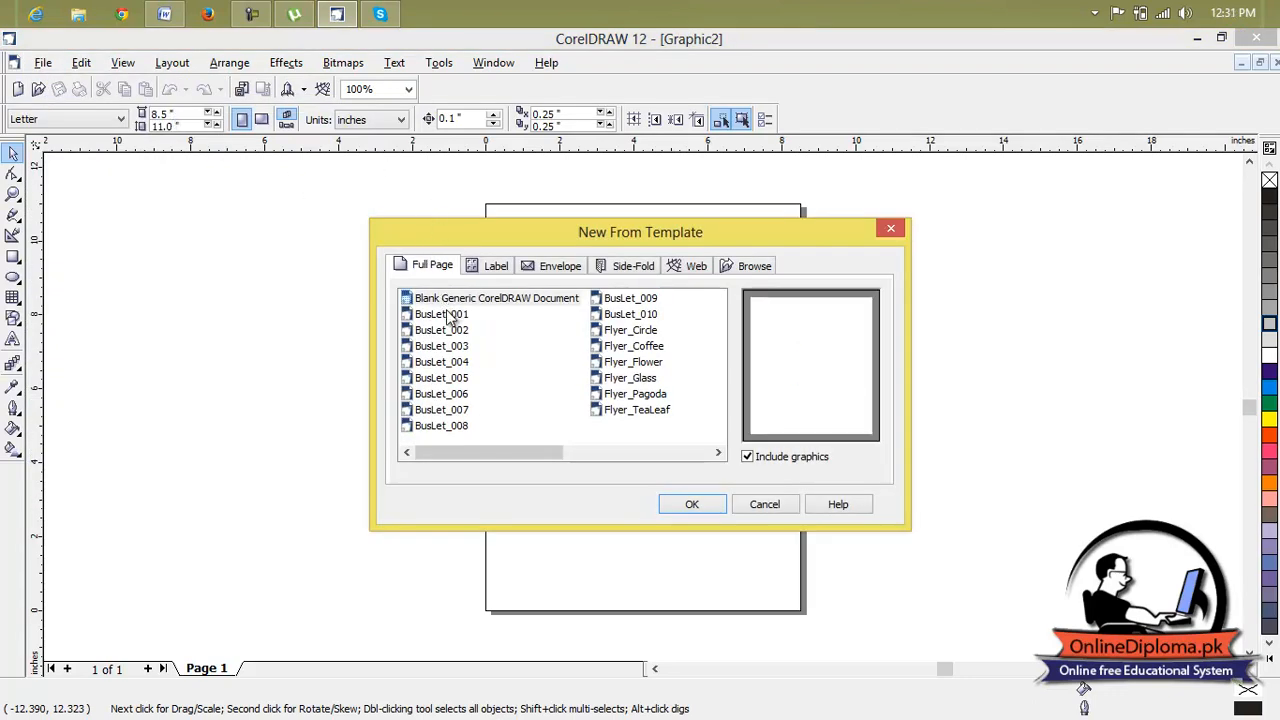
left_click(456, 331)
left_click(460, 346)
left_click(462, 362)
left_click(458, 352)
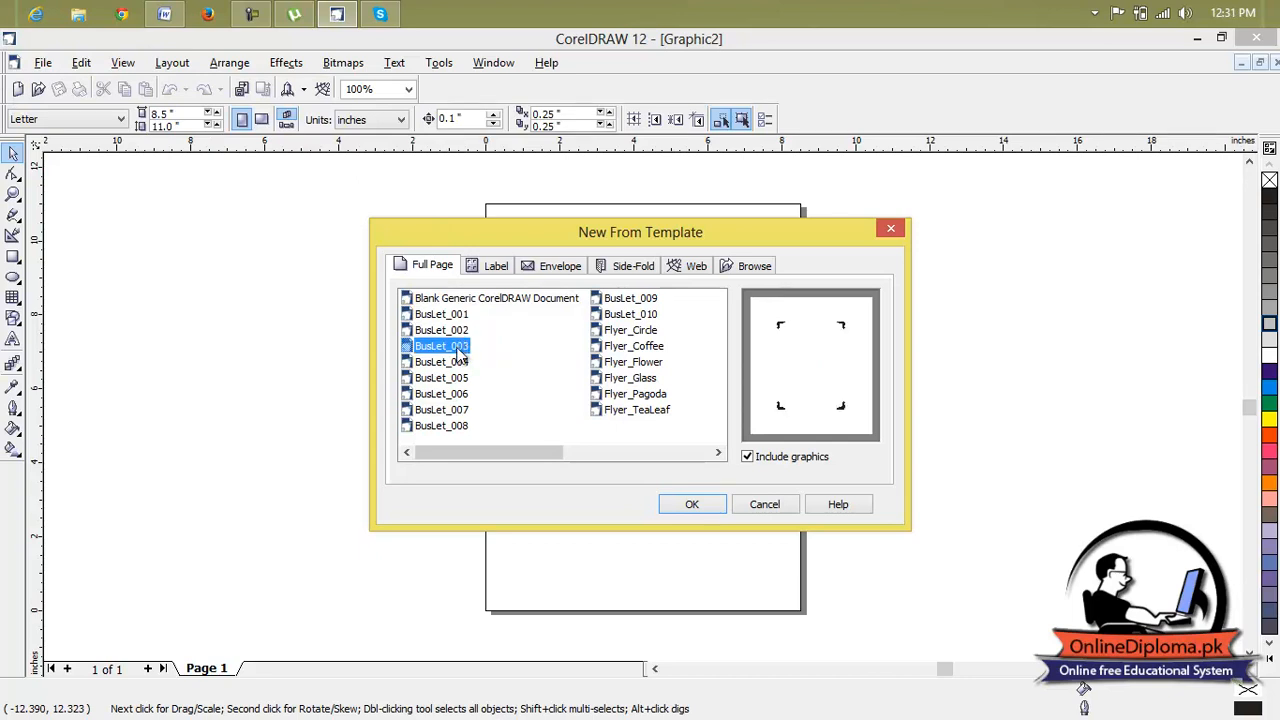
left_click(715, 504)
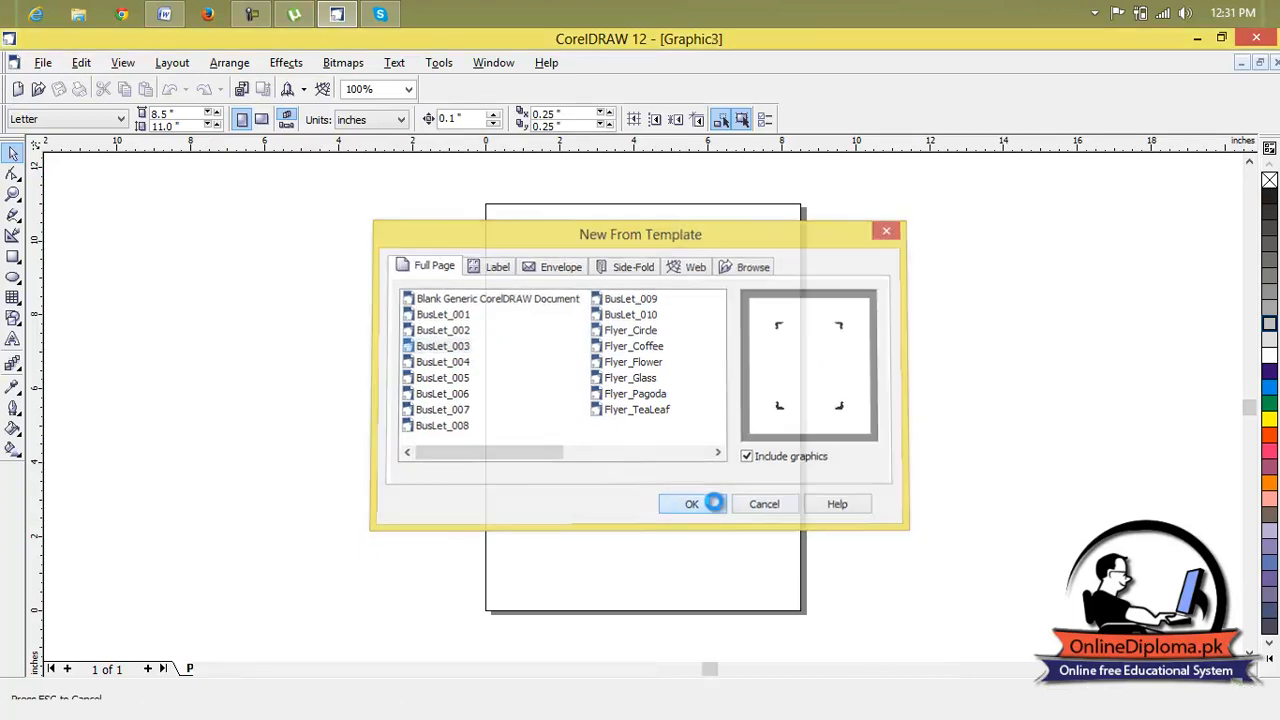
Examine the template's company name, address and body text placeholders up close.
scroll(700, 232, "up", 5)
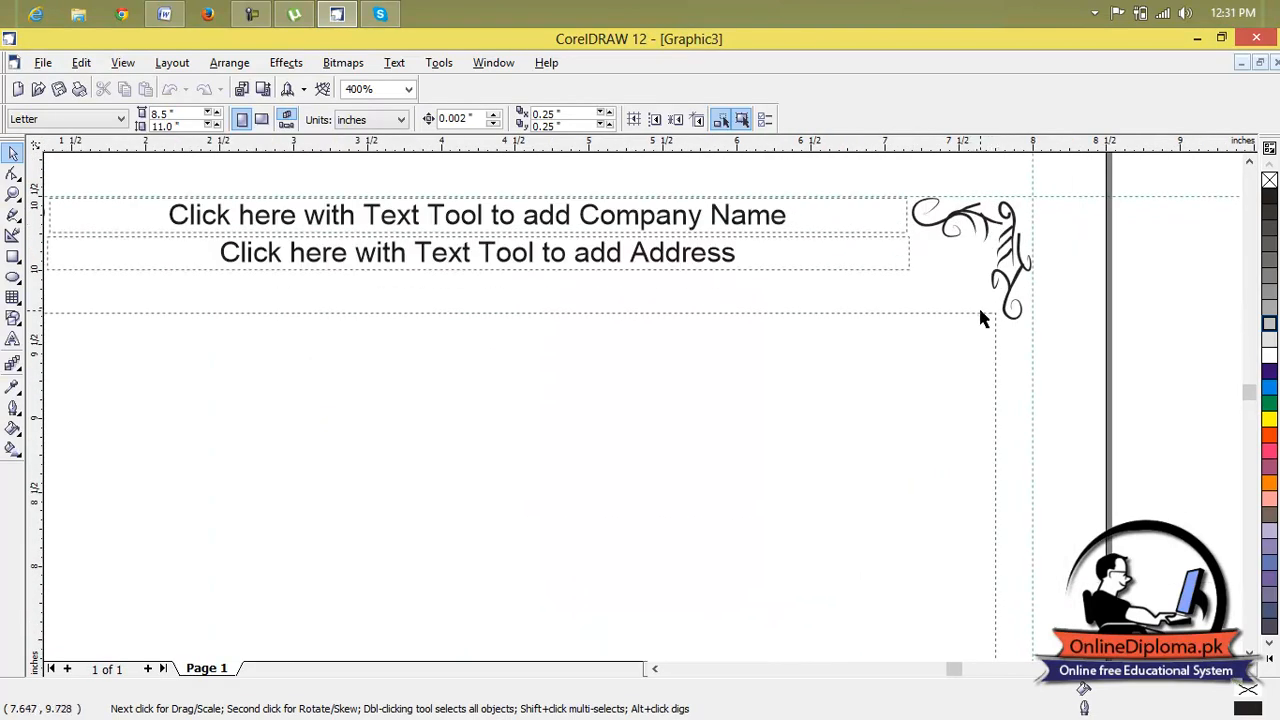
left_click(787, 228)
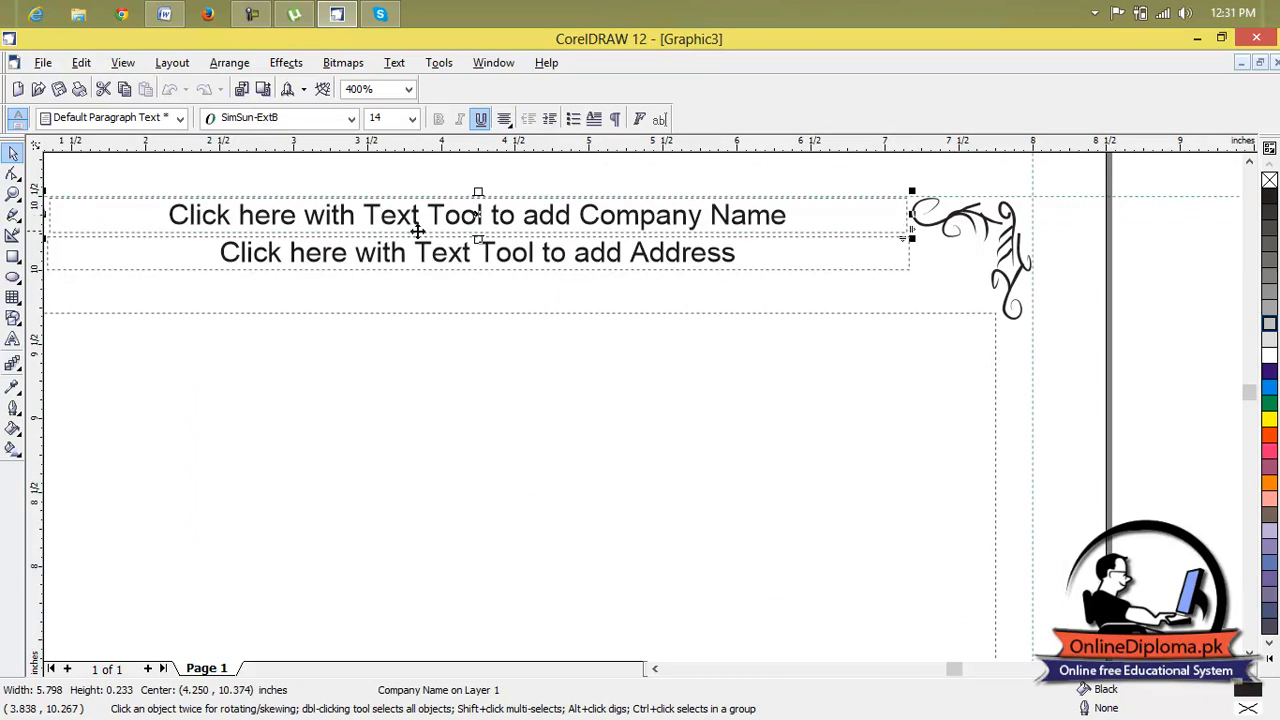
scroll(549, 242, "down", 2)
left_click(551, 251)
scroll(551, 251, "down", 3)
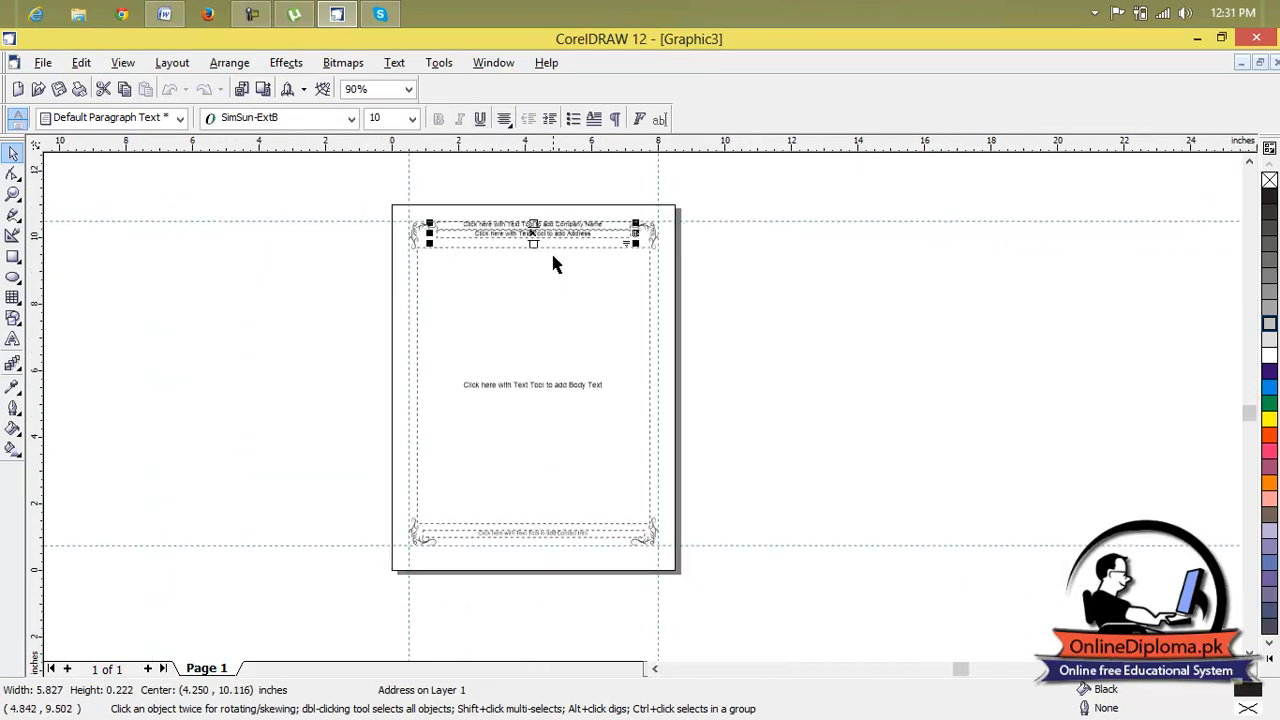
left_click(563, 347)
scroll(538, 420, "up", 2)
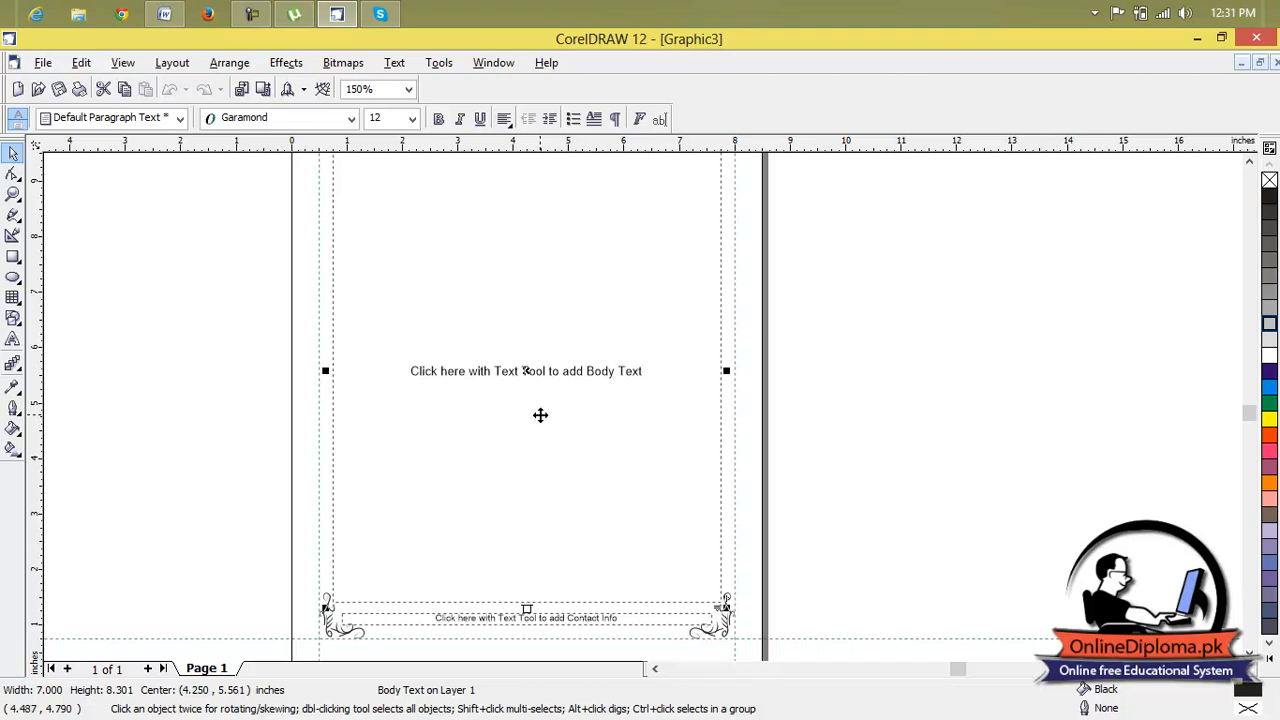
Delete the body text placeholder and the four guidelines along the page margins.
key("Escape")
scroll(545, 468, "down", 2)
left_click(393, 404)
key("Delete")
left_click(340, 223)
key("Delete")
left_click(671, 190)
key("Delete")
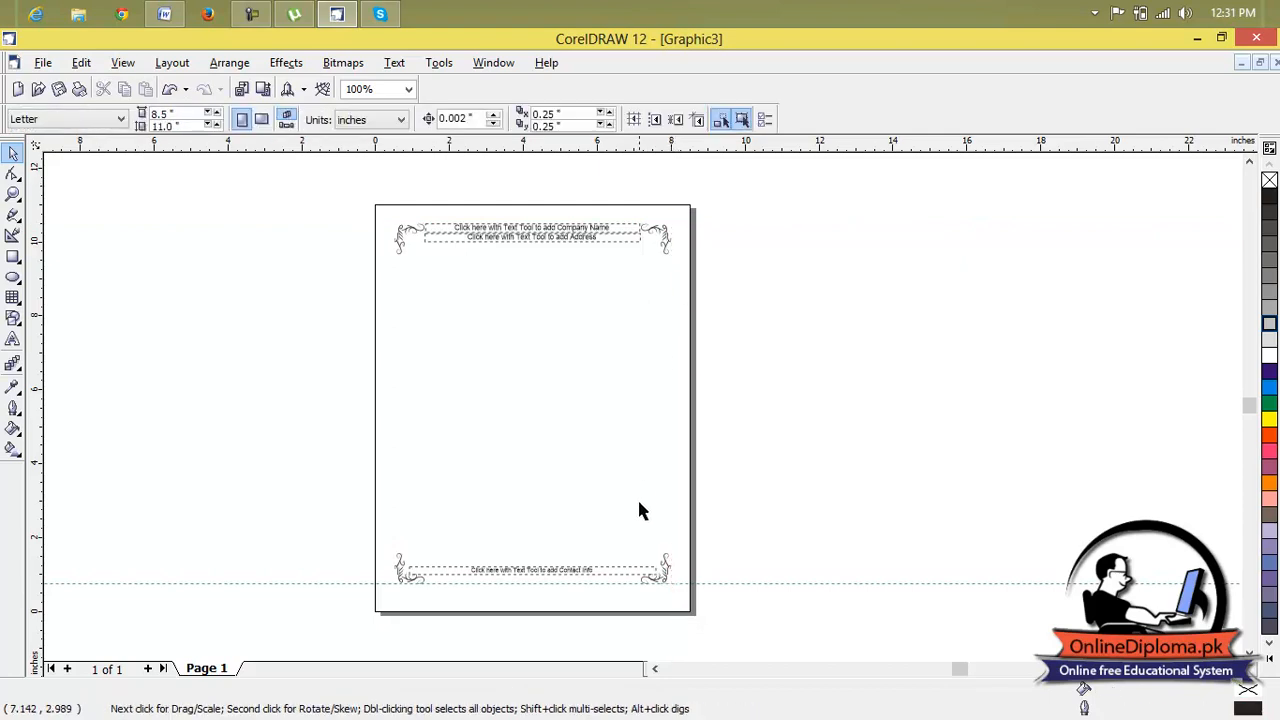
left_click(720, 584)
key("Delete")
Delete the contact info, address and company name placeholder texts from the page.
scroll(478, 575, "up", 3)
scroll(478, 582, "up", 2)
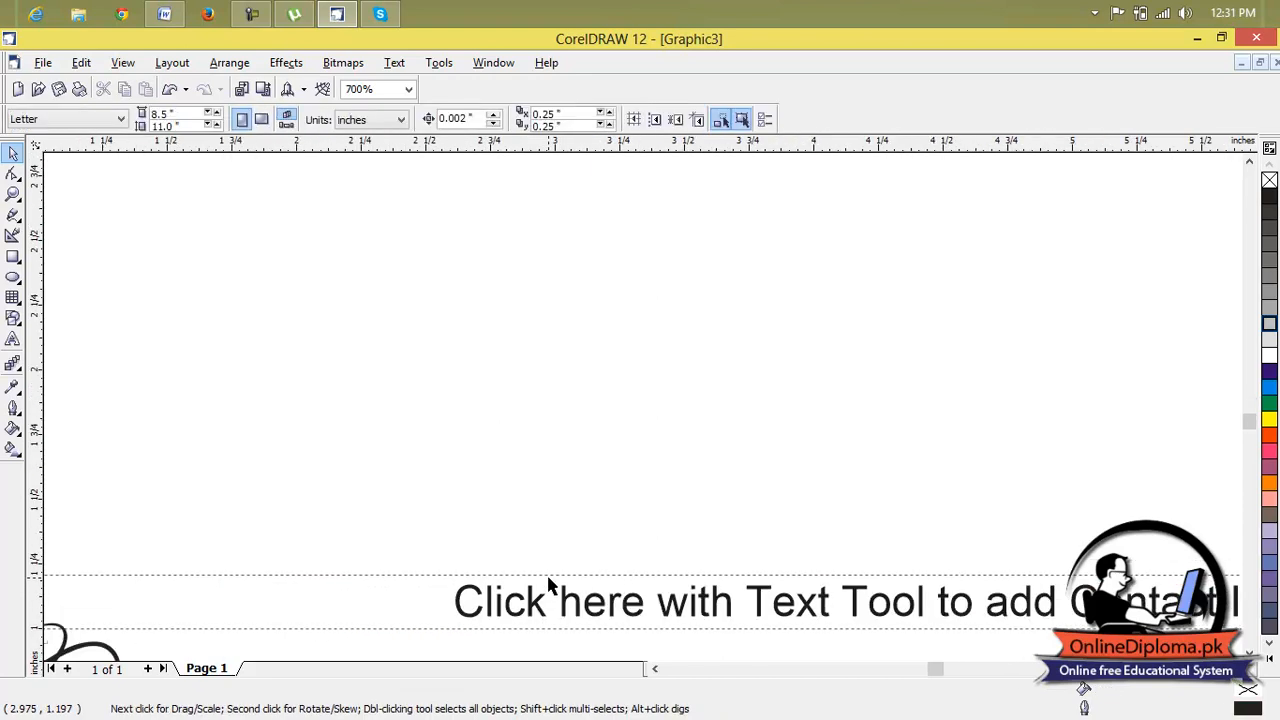
left_click(549, 580)
key("Delete")
scroll(549, 577, "down", 5)
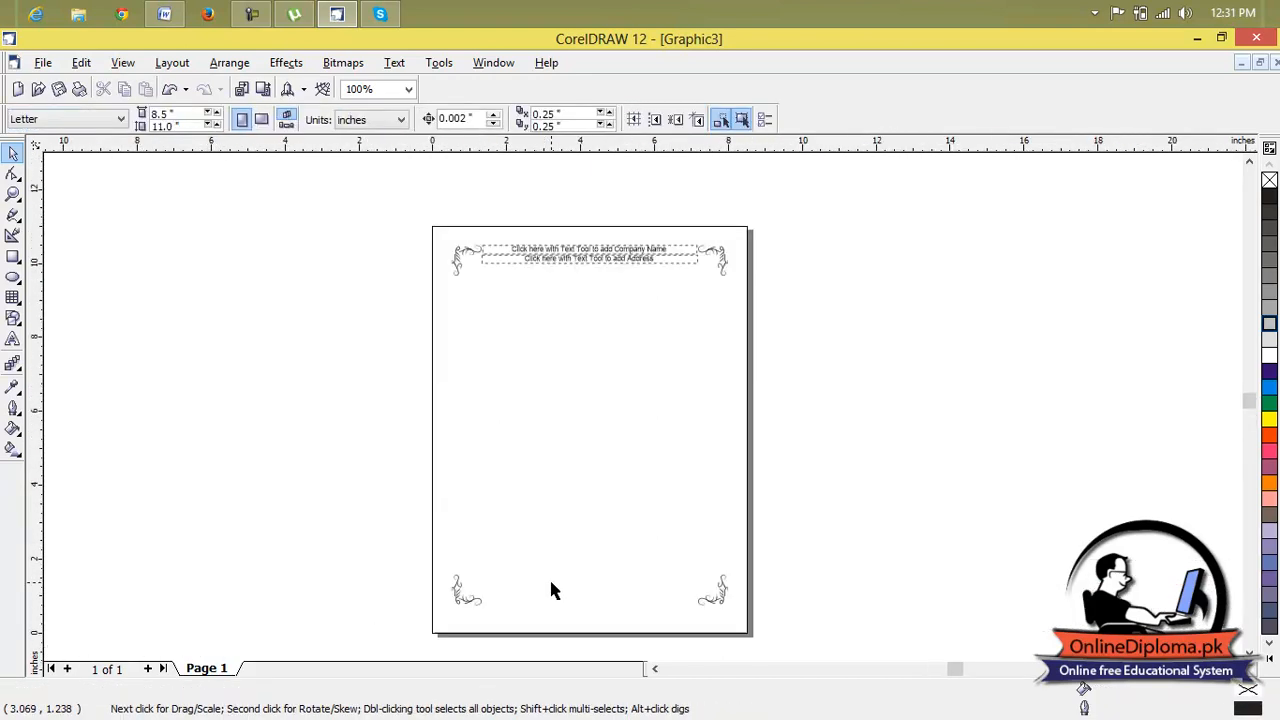
left_click(586, 258)
key("Delete")
left_click(589, 249)
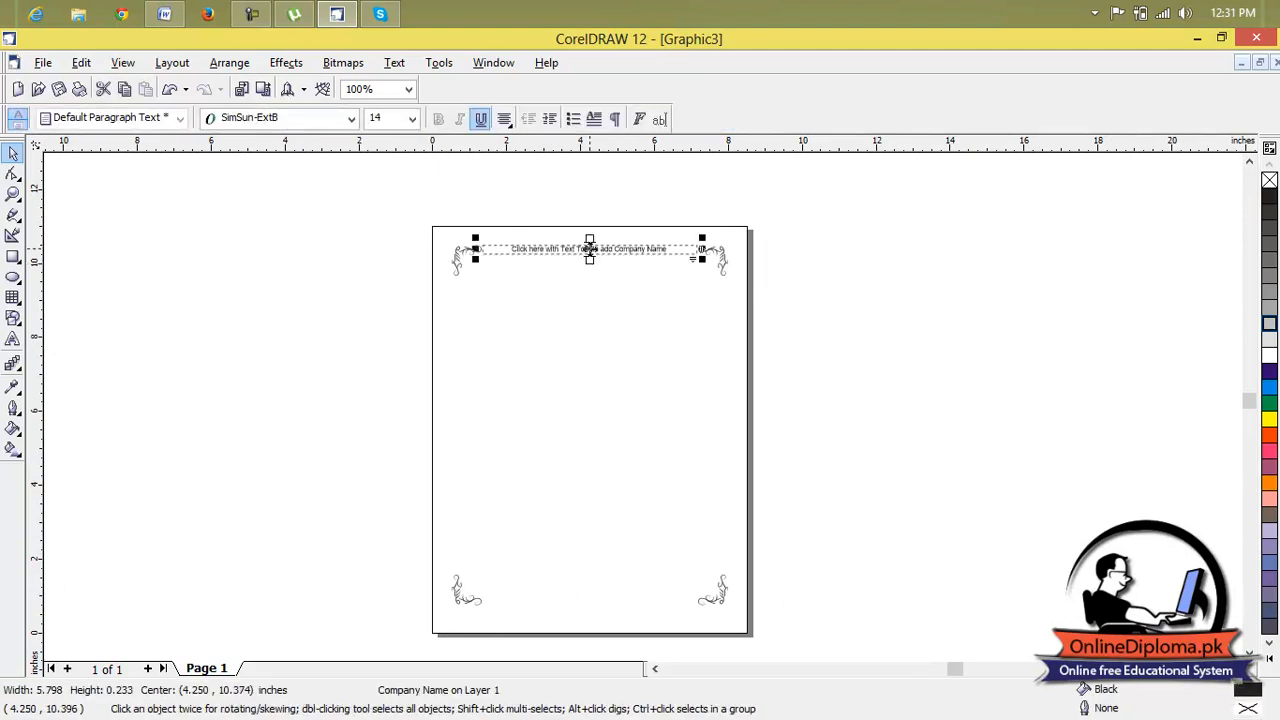
key("Delete")
Fill the grouped corner ornaments with red.
scroll(678, 272, "up", 10)
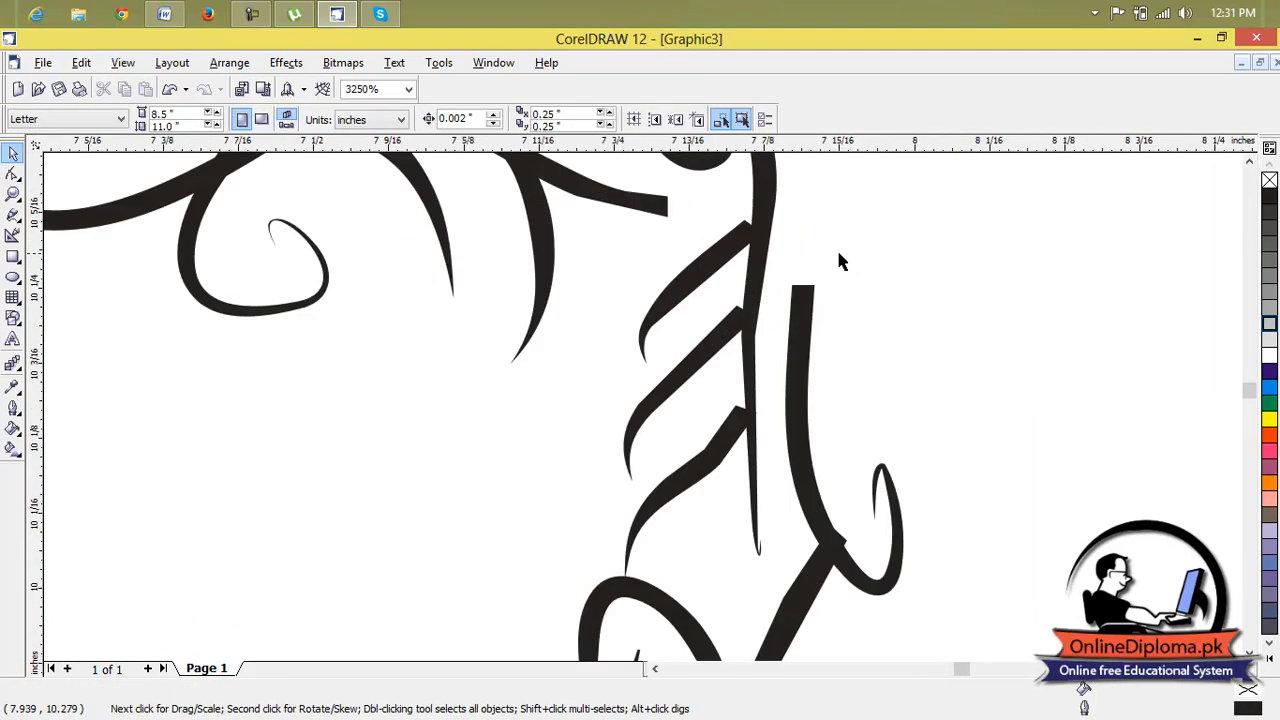
left_click(762, 277)
scroll(762, 277, "down", 10)
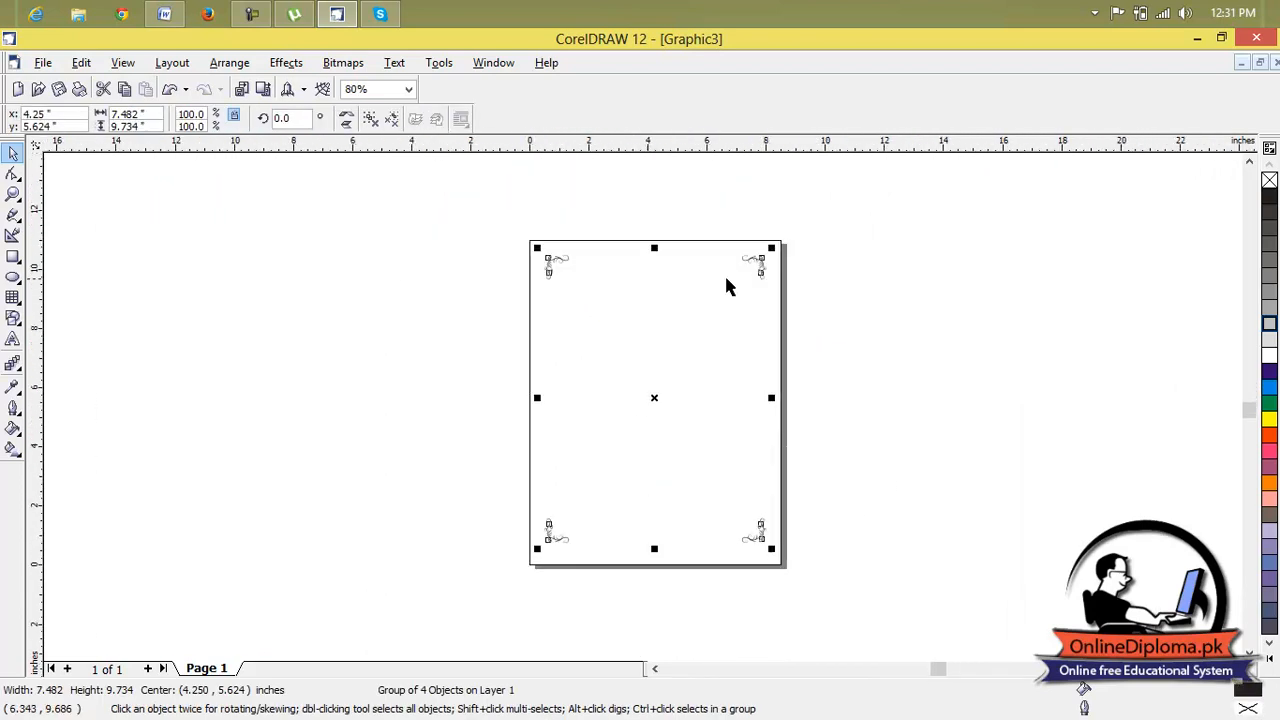
left_click(617, 322)
scroll(547, 247, "up", 1)
left_click(547, 247)
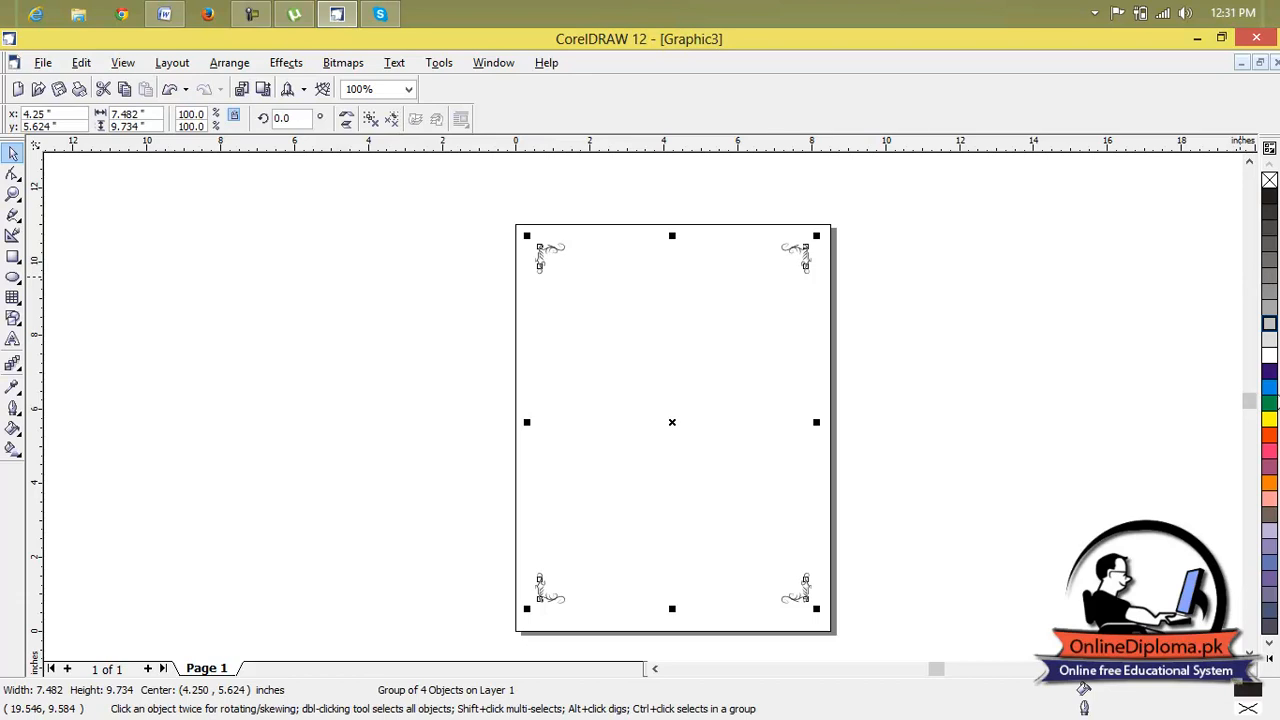
left_click(1270, 436)
left_click(986, 340)
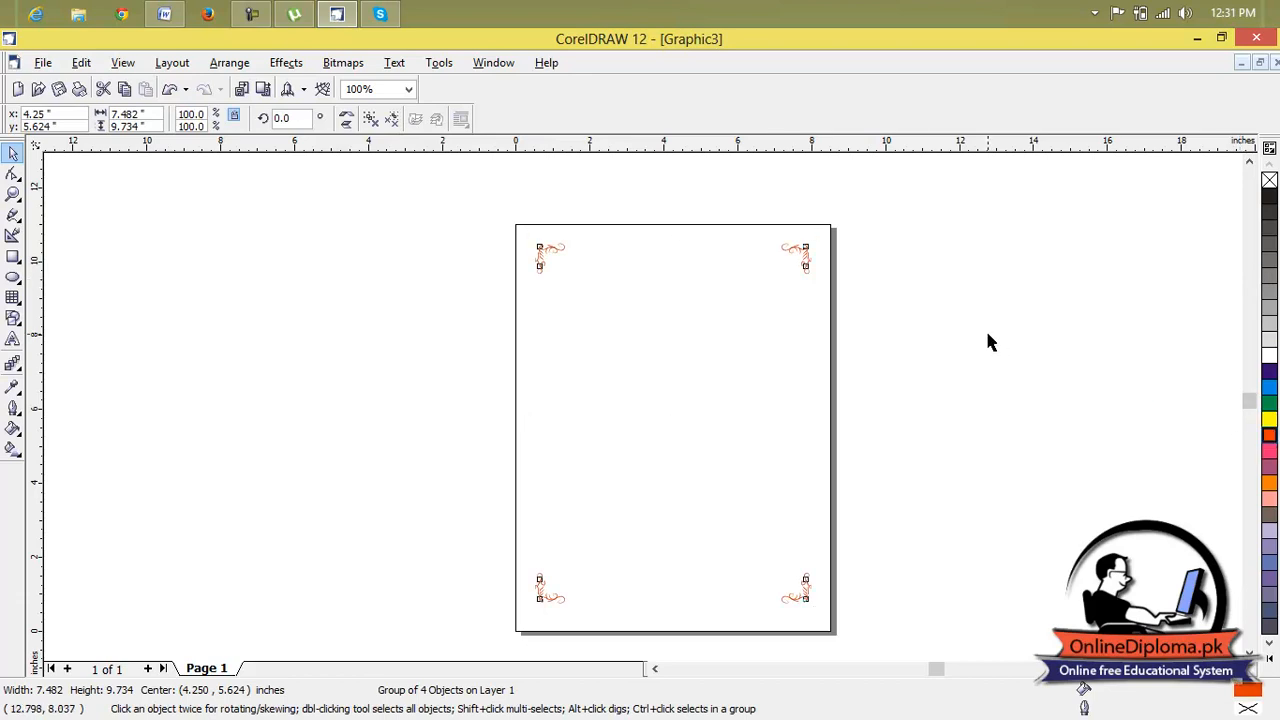
Stretch the corner ornament group out to all four page edges, about 8.07 inches wide and 10.55 inches high.
scroll(772, 243, "up", 5)
scroll(930, 285, "down", 6)
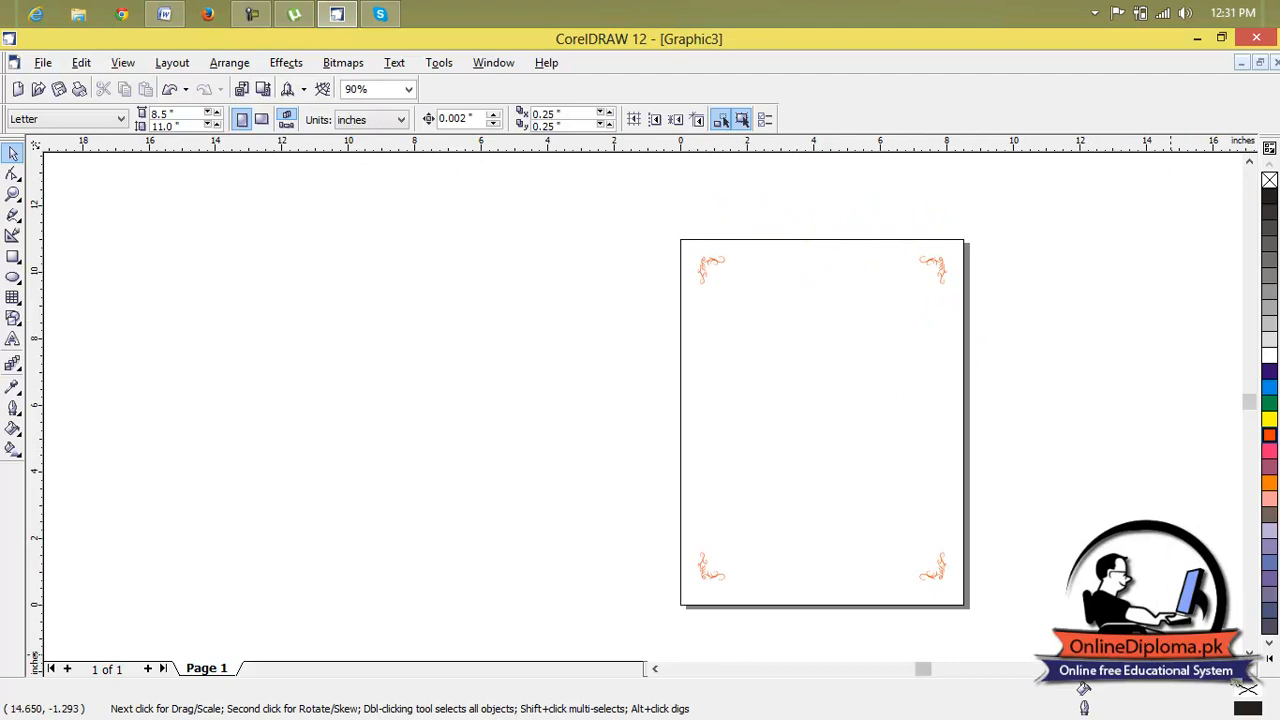
scroll(1168, 647, "right", 3)
scroll(738, 430, "up", 1)
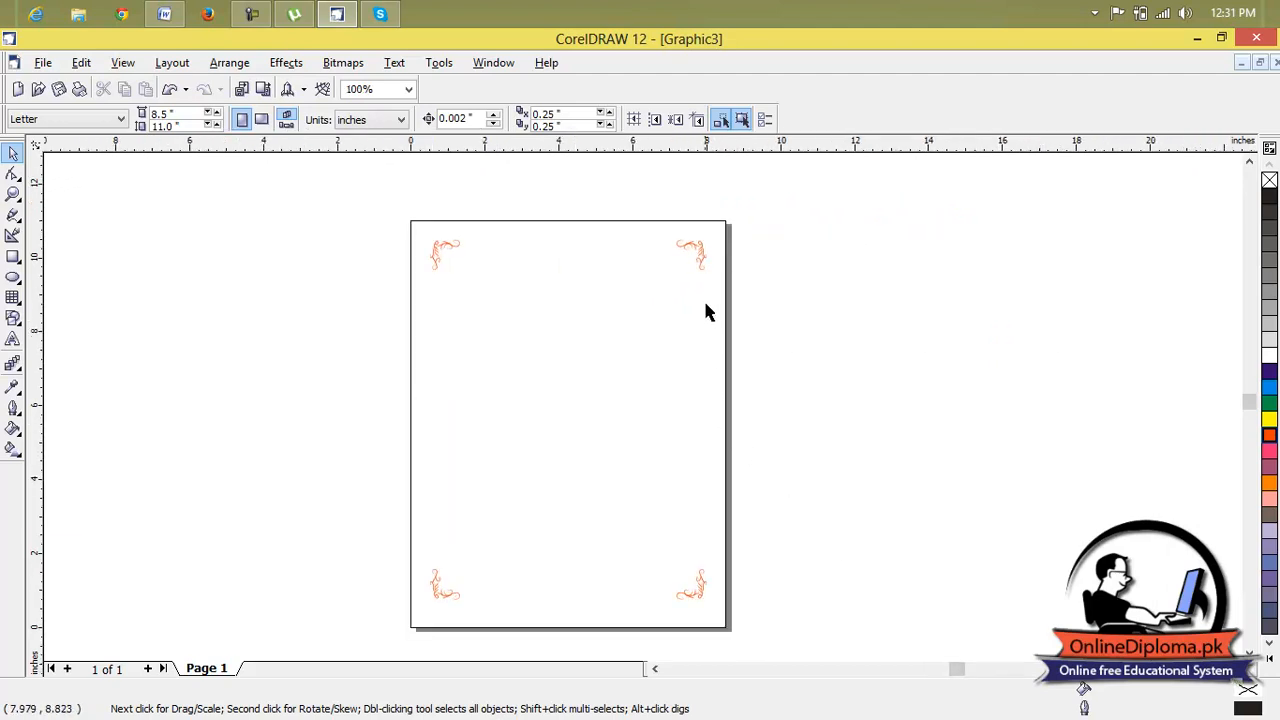
left_click(694, 256)
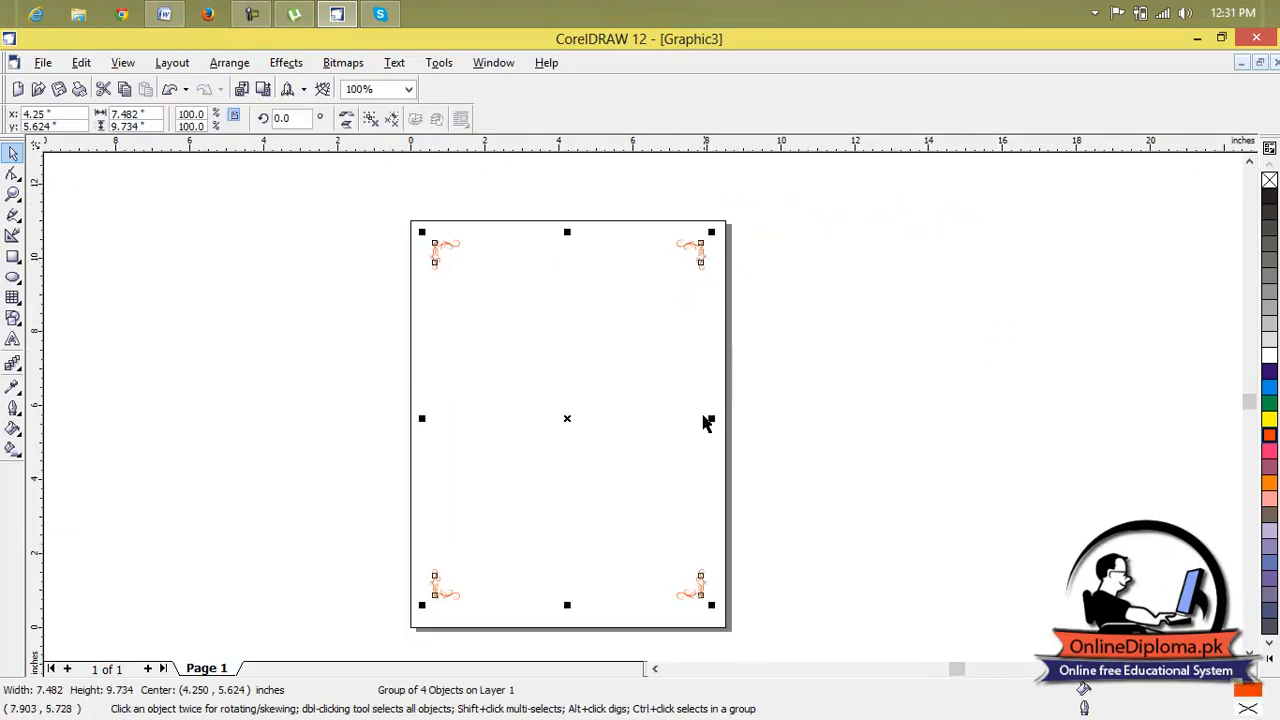
left_click_drag(711, 419, 723, 421)
left_click_drag(421, 418, 413, 420)
left_click_drag(569, 232, 569, 220)
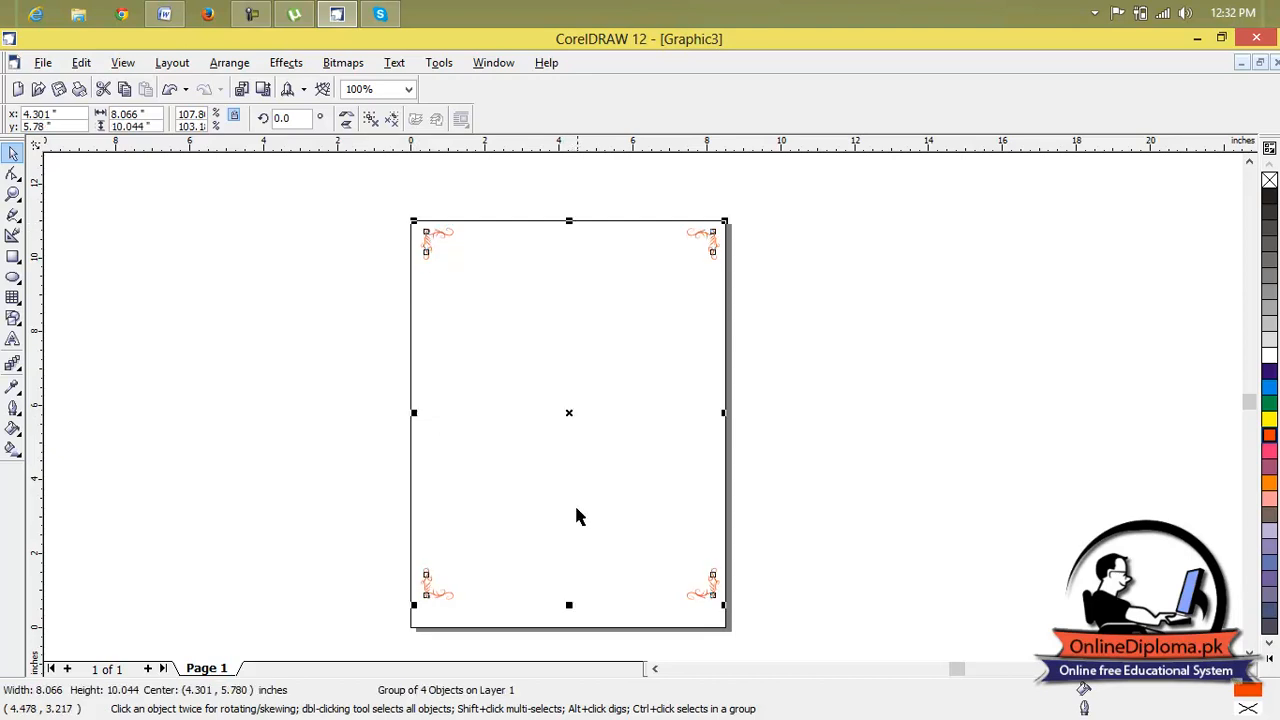
left_click_drag(568, 606, 567, 626)
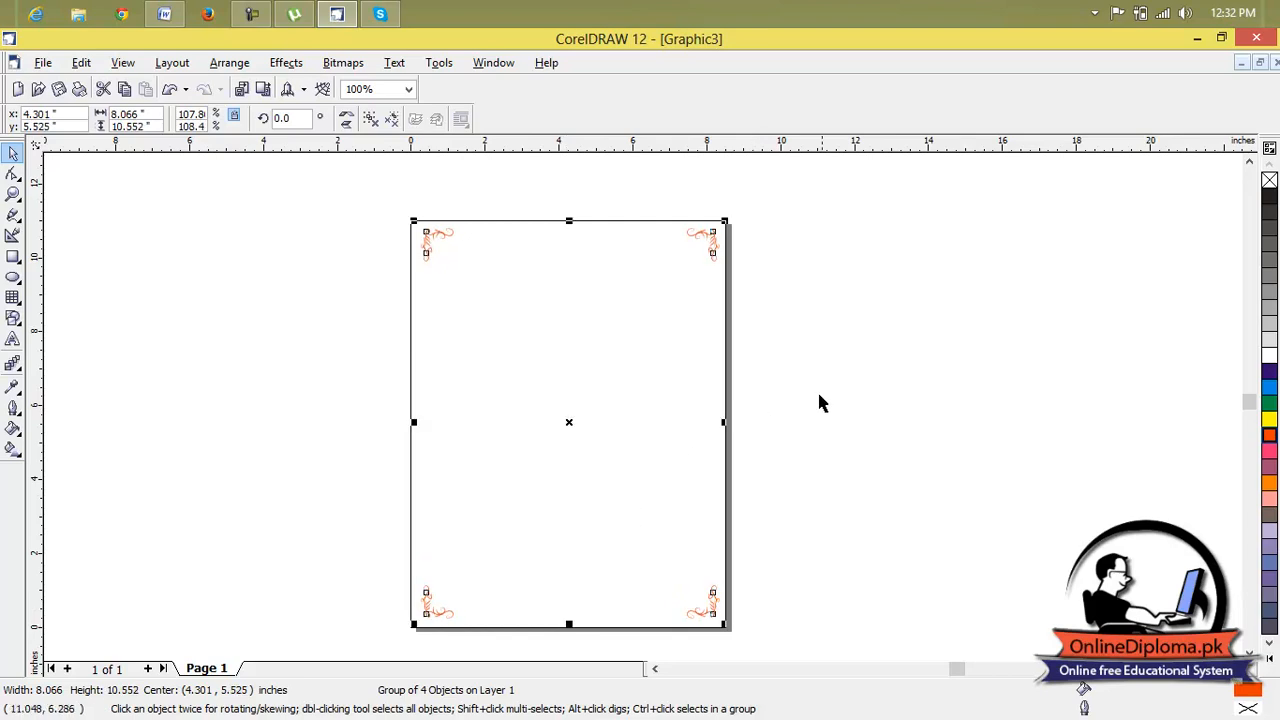
Examine the upper corner ornaments up close to check their placement near the page edges.
left_click(760, 414)
scroll(697, 254, "up", 4)
left_click(790, 183)
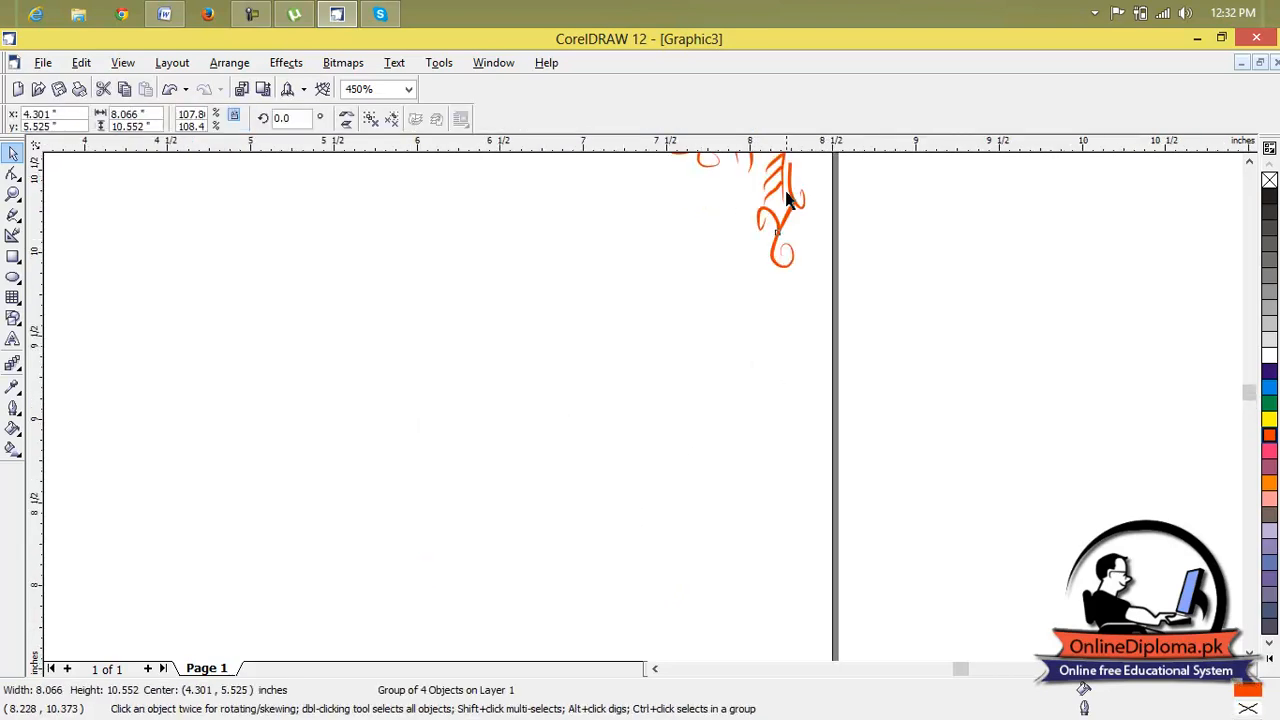
scroll(790, 185, "down", 4)
left_click(913, 201)
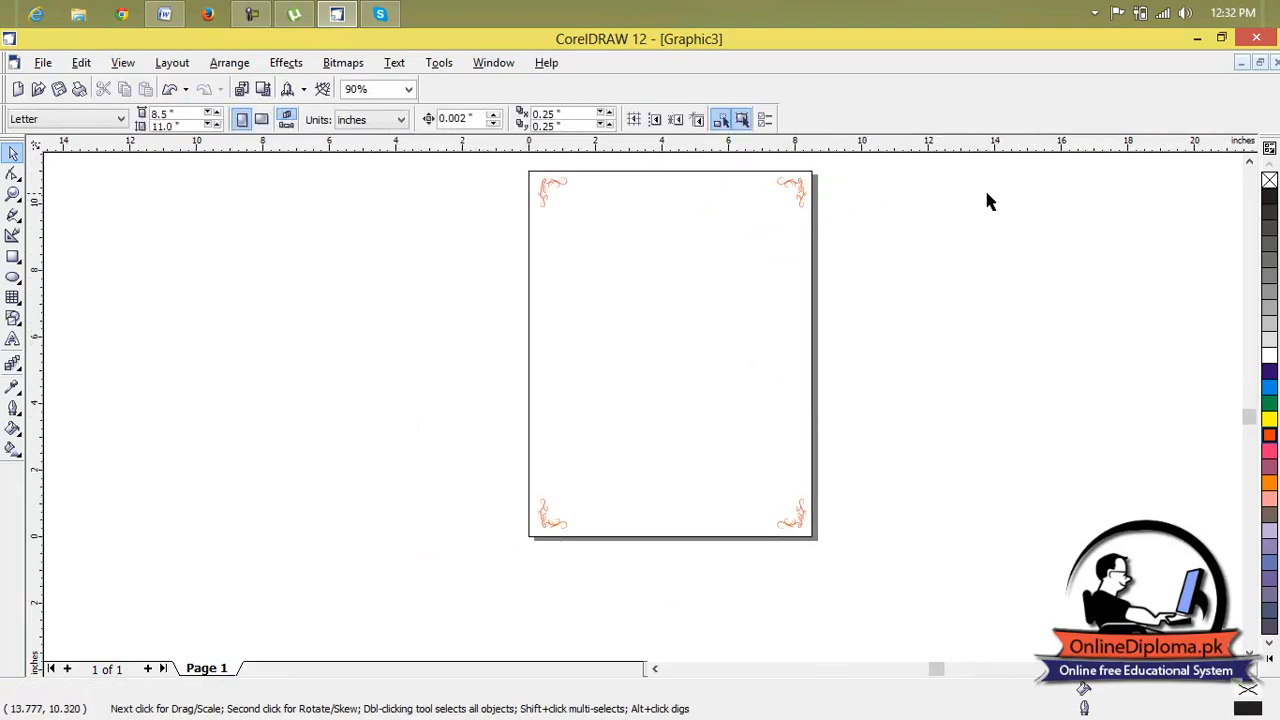
left_click(1249, 162)
left_click(1249, 162)
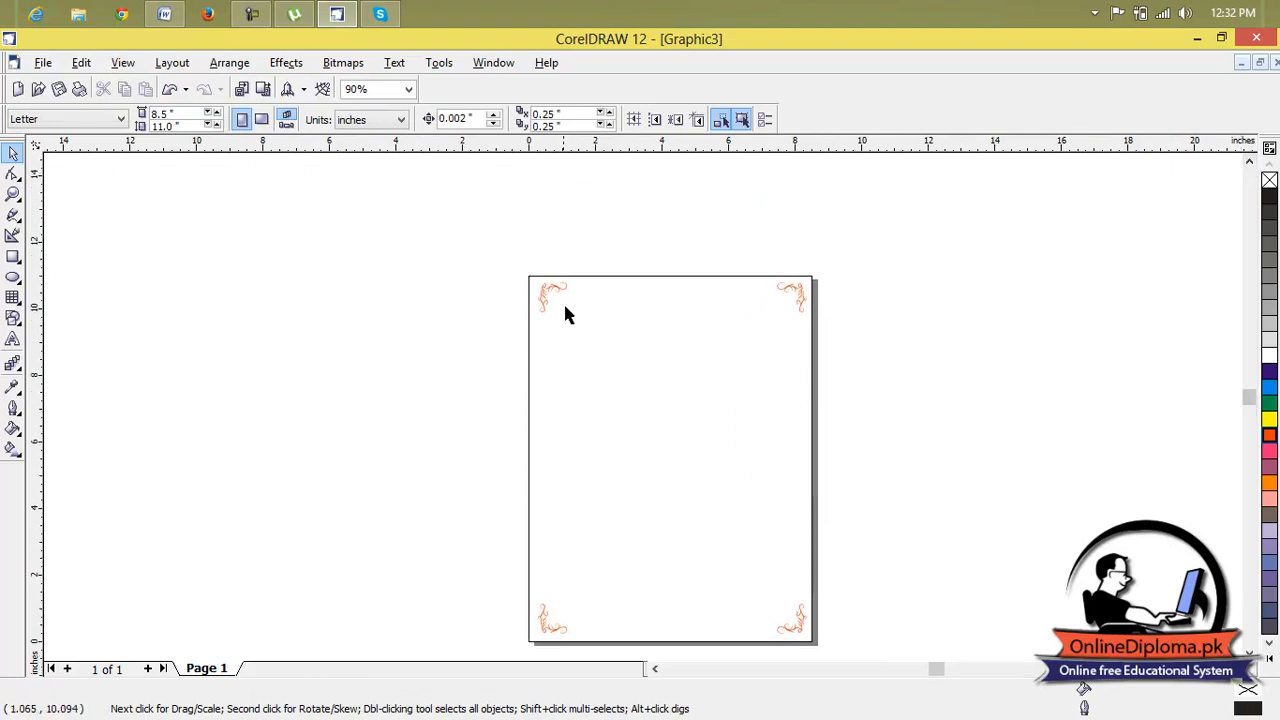
scroll(566, 316, "up", 1)
left_click(543, 280)
scroll(700, 313, "down", 1)
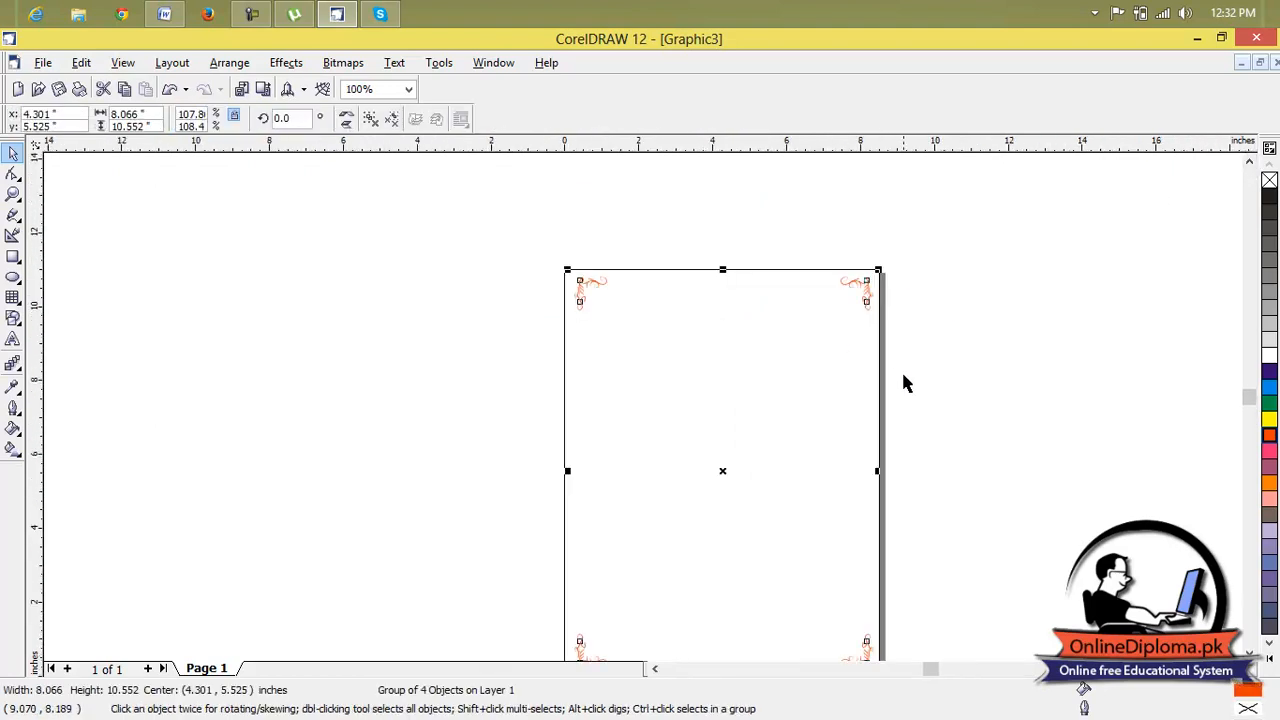
Ungroup the stretched corner ornament group so that each corner ornament is a separate object.
left_click(1249, 653)
left_click(1249, 653)
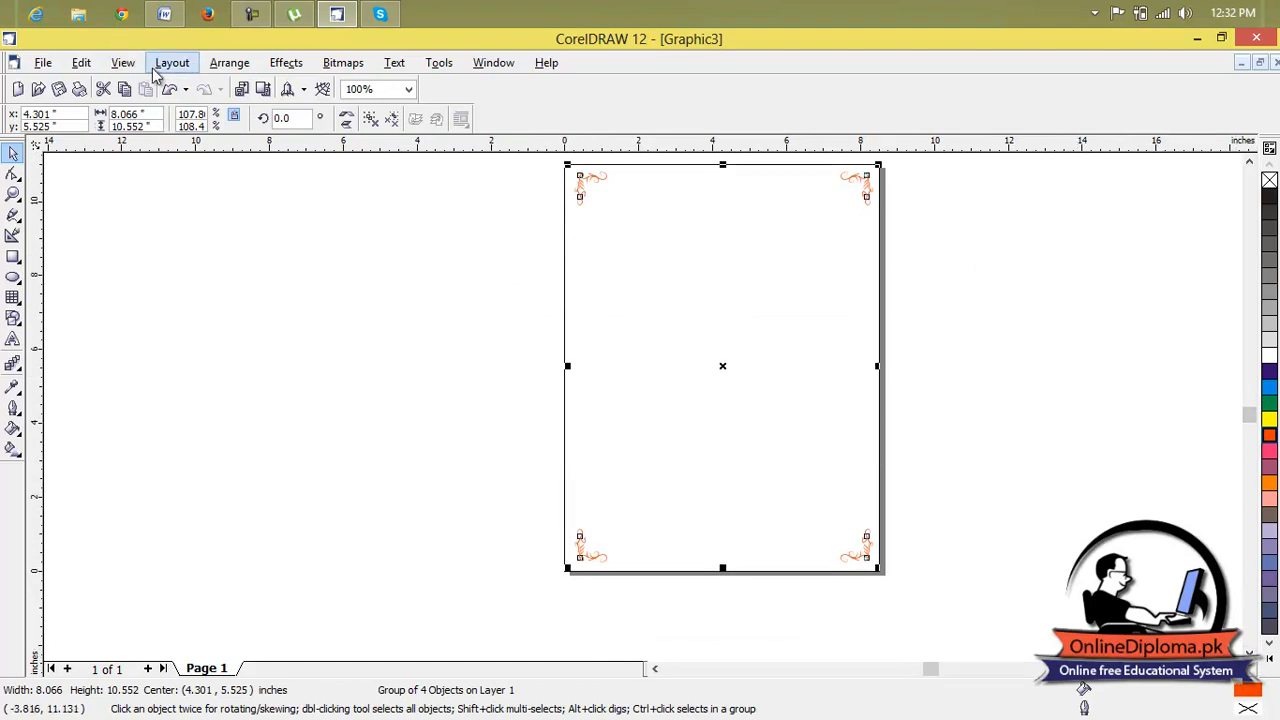
left_click(213, 67)
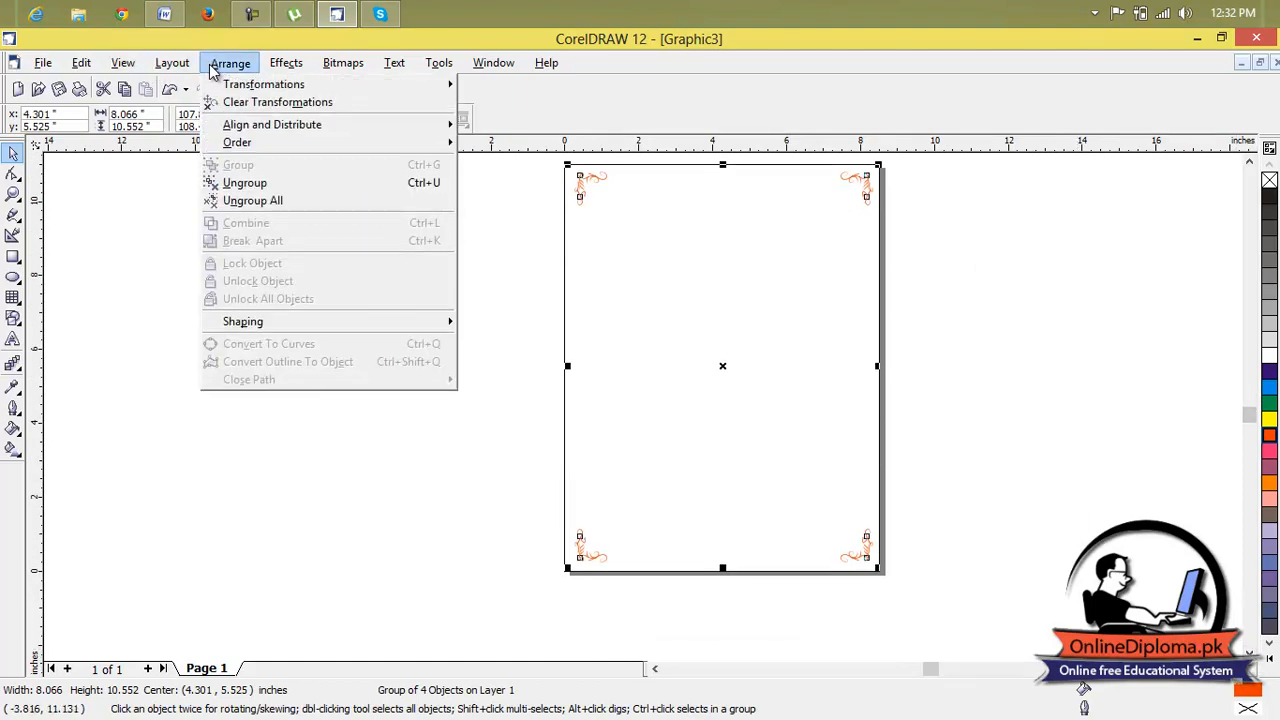
left_click(276, 193)
left_click(908, 211)
left_click(869, 192)
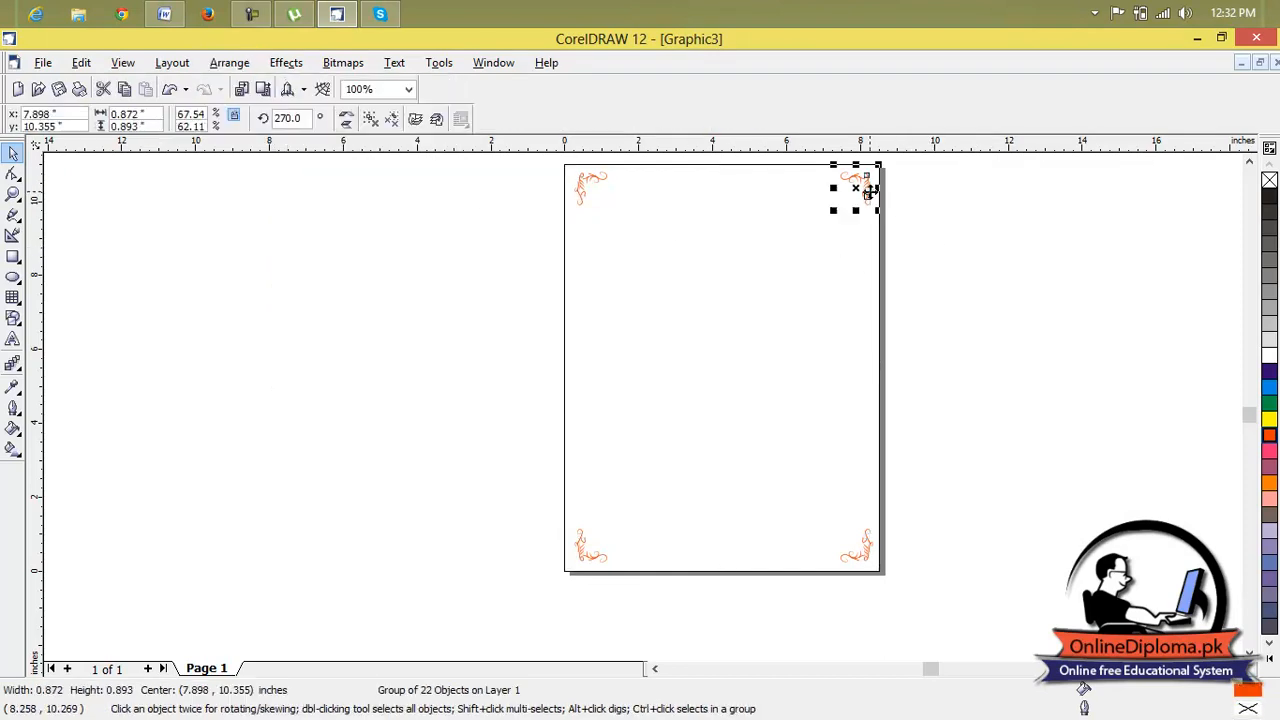
left_click(583, 550)
Delete the two upper corner ornaments and undo both deletions.
left_click(583, 190)
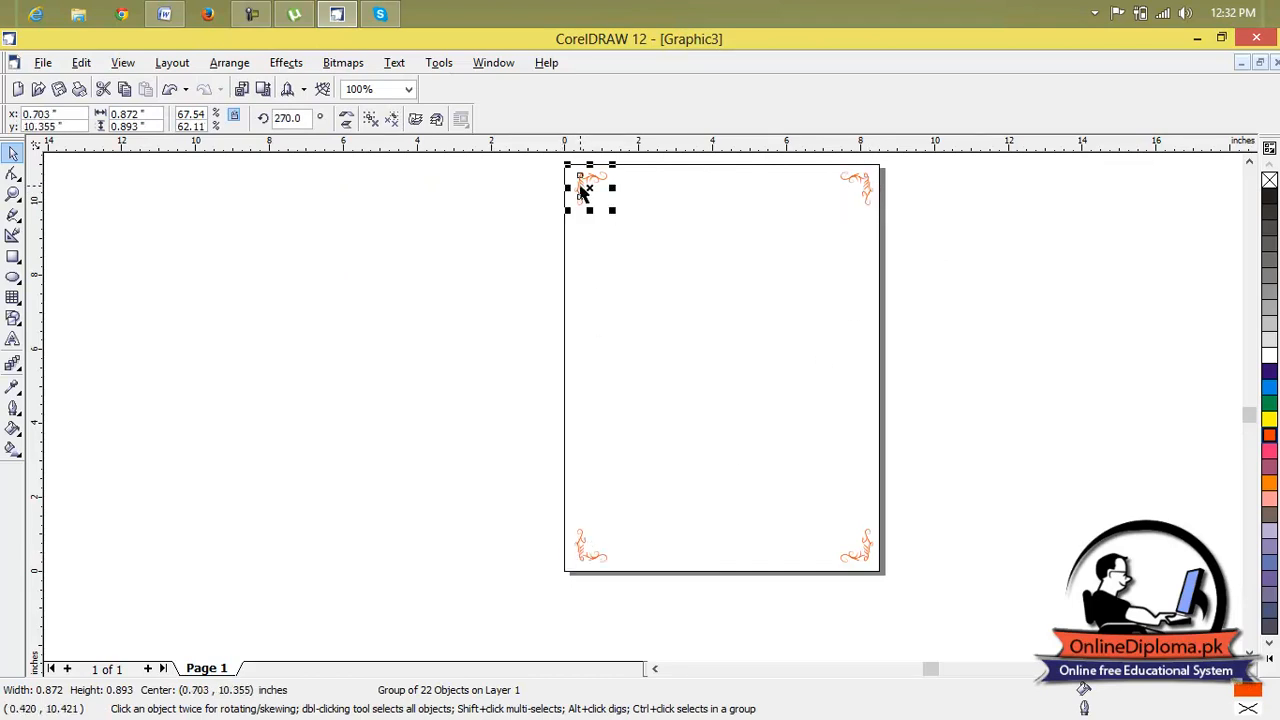
key("Delete")
left_click(861, 190)
key("Delete")
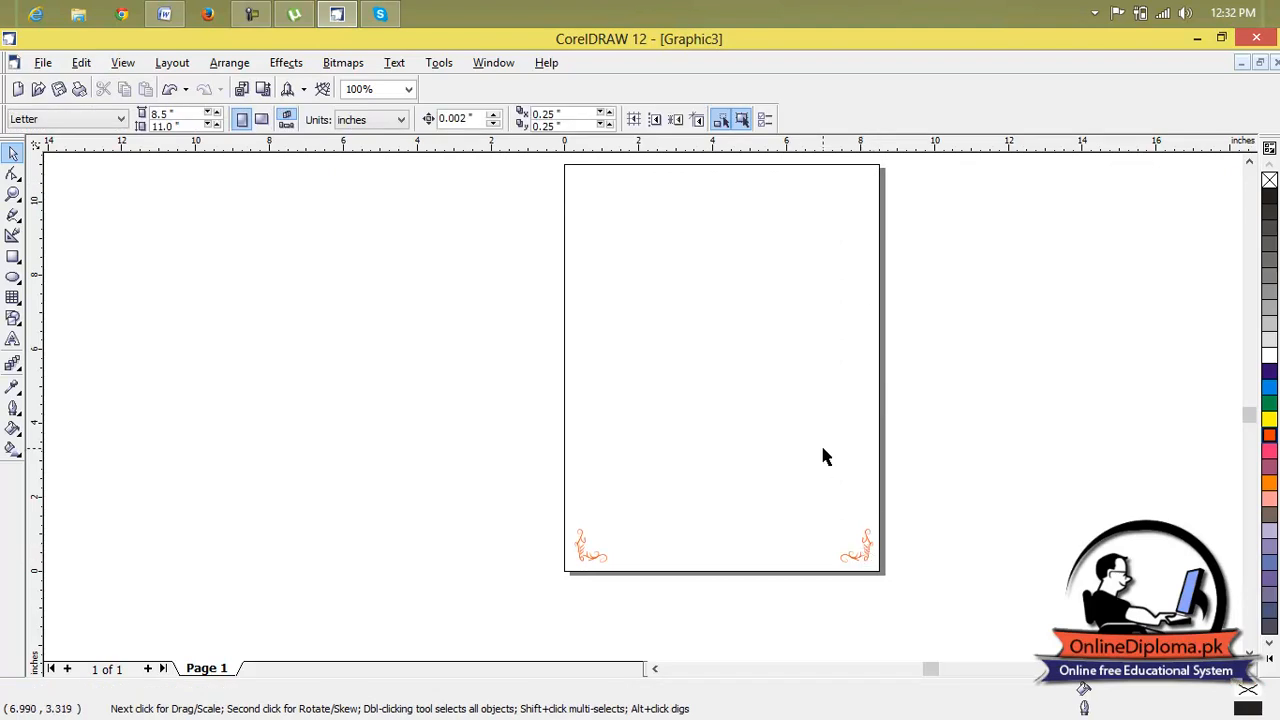
key("ctrl+z")
key("ctrl+z")
Enlarge the two upper corner ornaments inward from their page corners to about 2.1 by 2.2 inches each.
left_click(643, 295)
left_click(584, 198)
left_click_drag(612, 210, 660, 274)
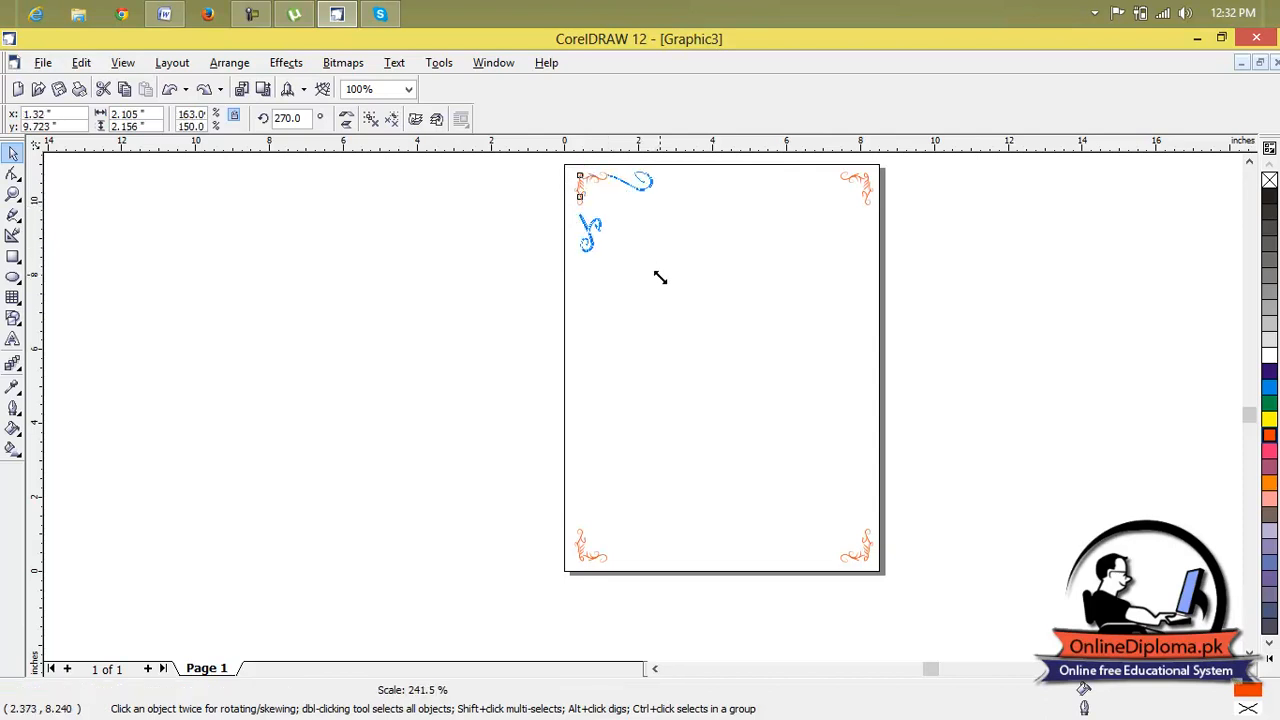
left_click(733, 451)
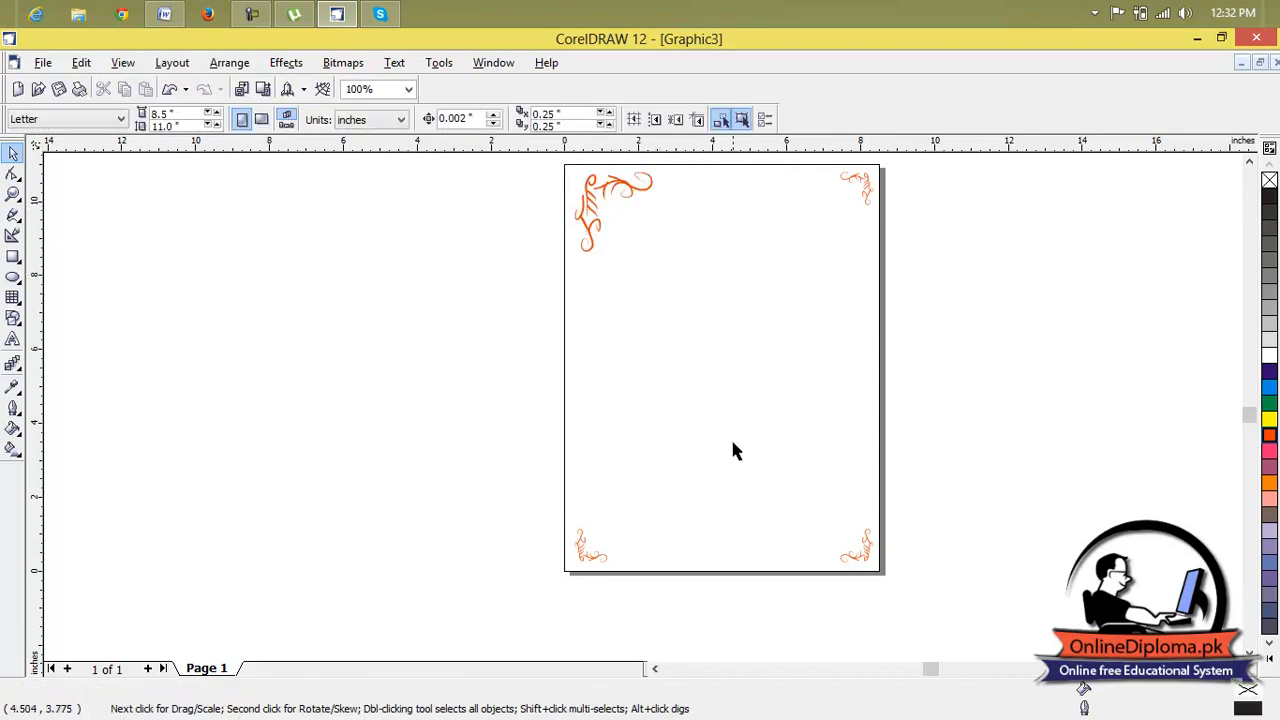
left_click(858, 190)
left_click_drag(833, 210, 779, 258)
Enlarge the lower left ornament to about 2.0 by 2.05 inches and the lower right one to about 2.33 by 2.38 inches.
left_click(580, 548)
left_click_drag(616, 524, 740, 500)
left_click(868, 556)
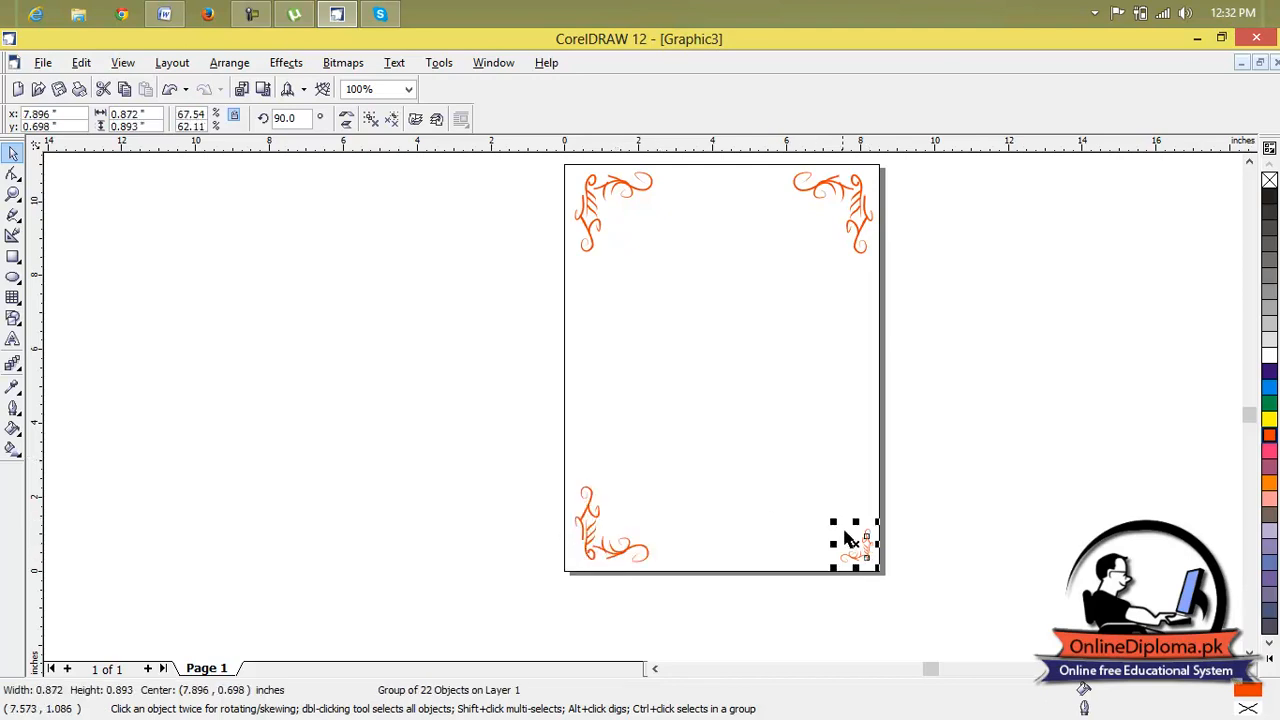
left_click_drag(831, 523, 767, 468)
left_click(1034, 392)
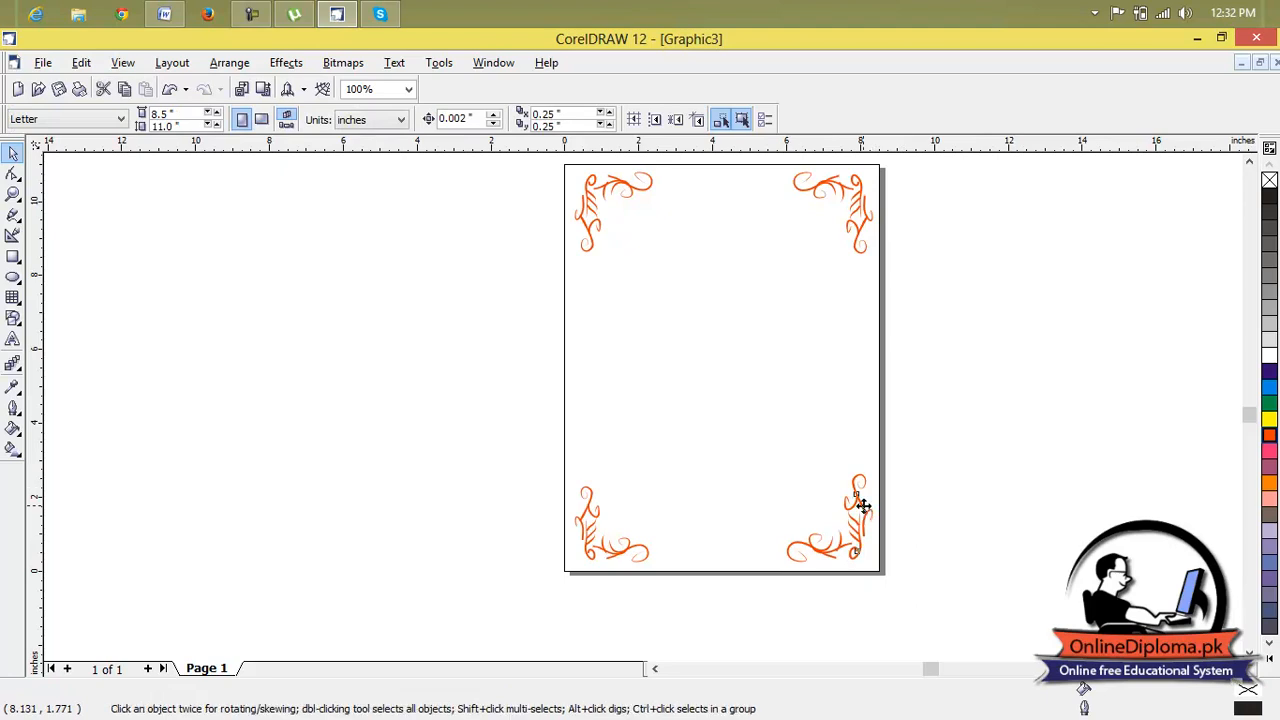
Fill the lower right ornament with pink and the lower left ornament with yellow.
left_click(865, 513)
left_click(1268, 453)
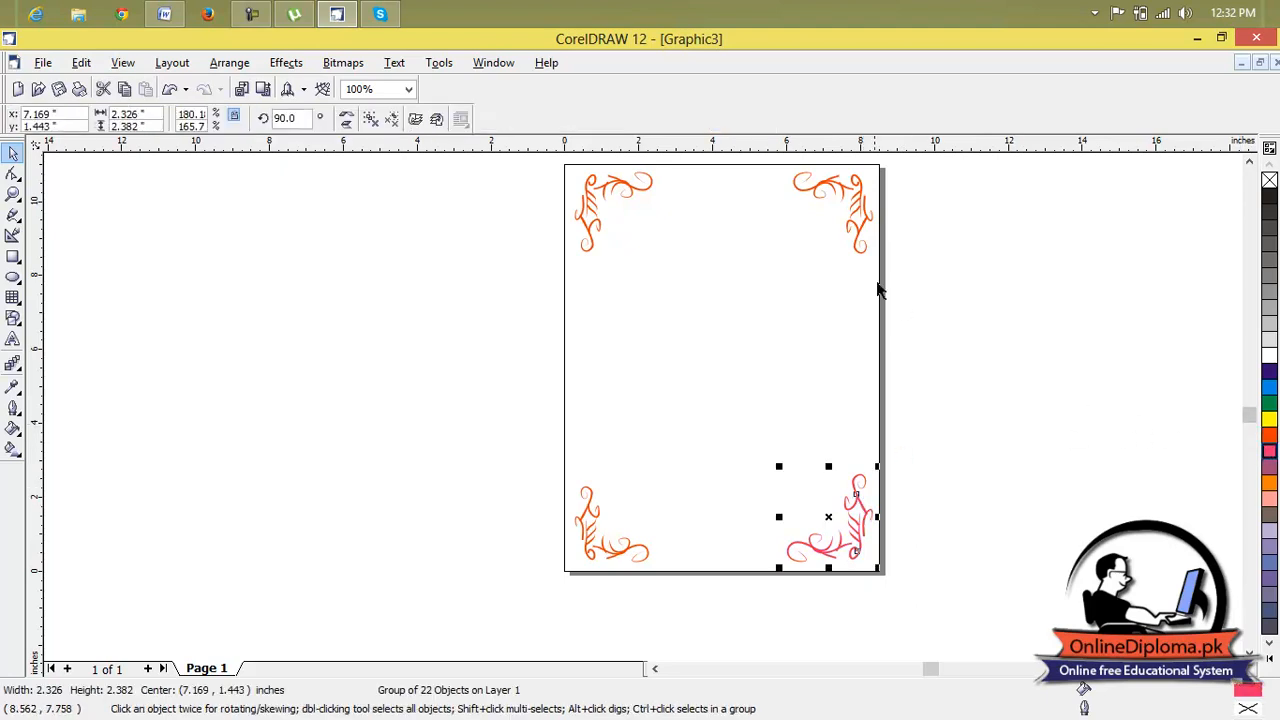
left_click(634, 551)
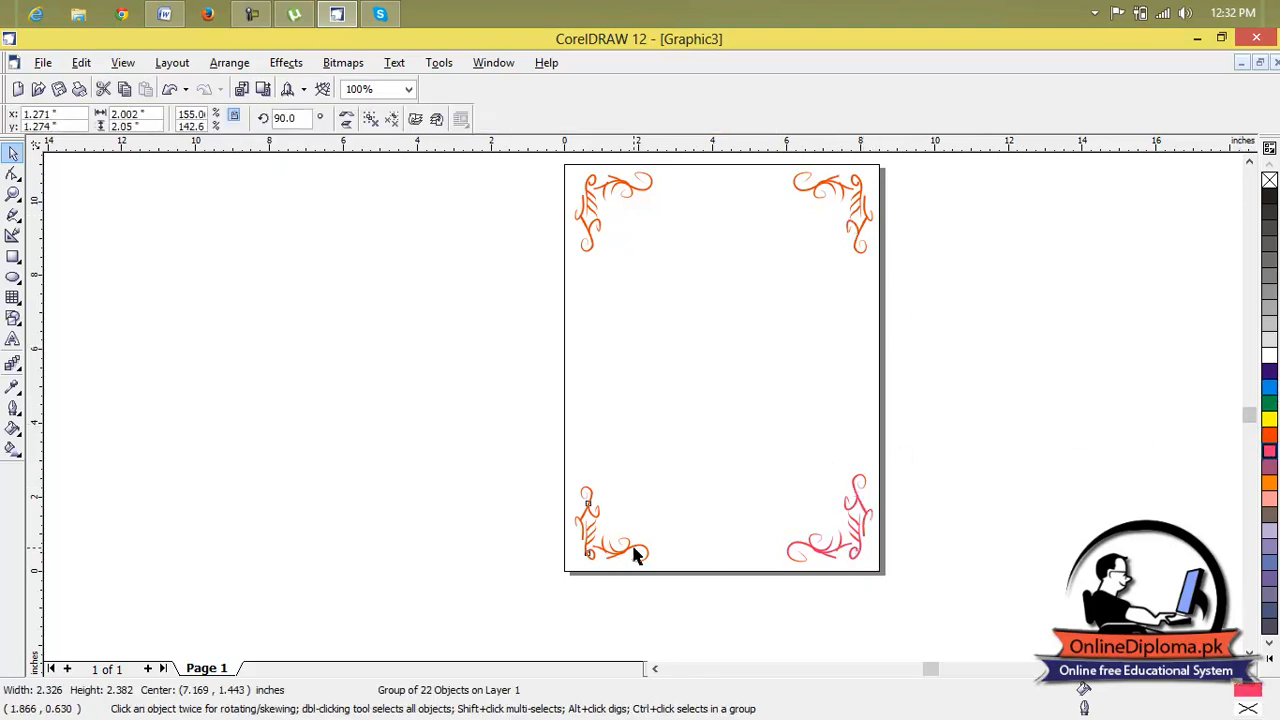
left_click(1270, 483)
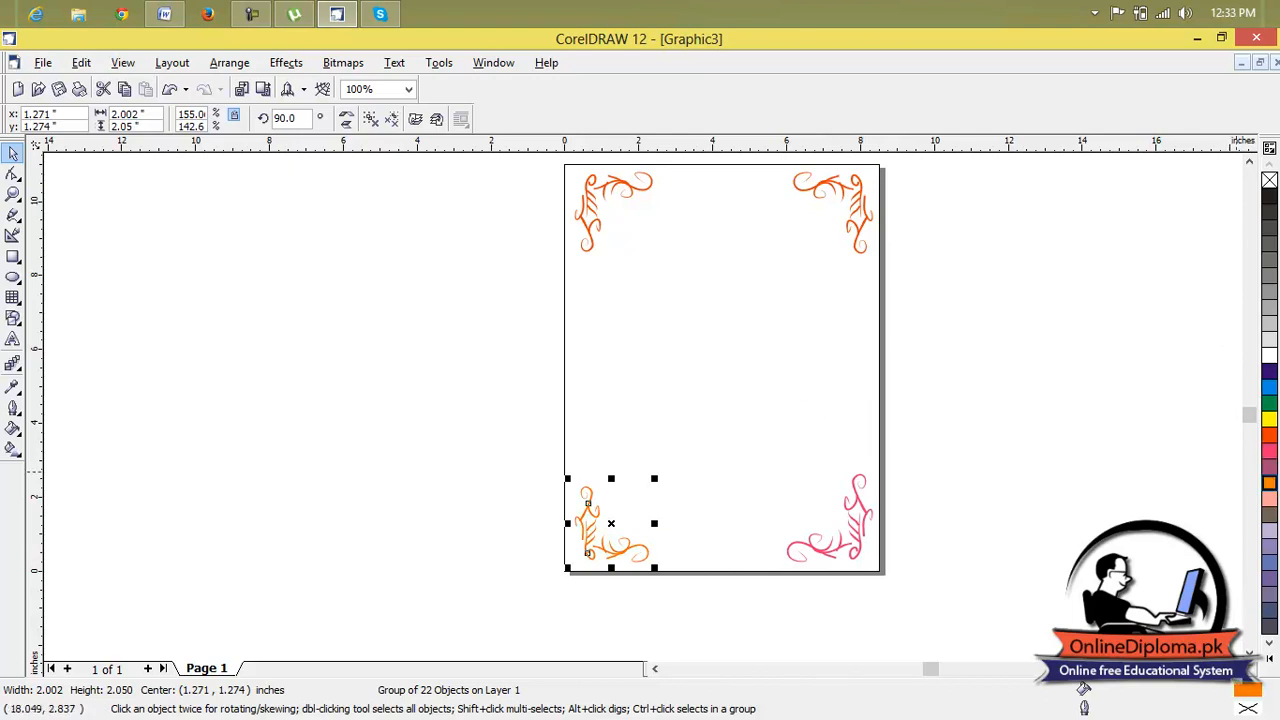
left_click(1269, 419)
Fill the upper left corner ornament with green.
left_click(621, 199)
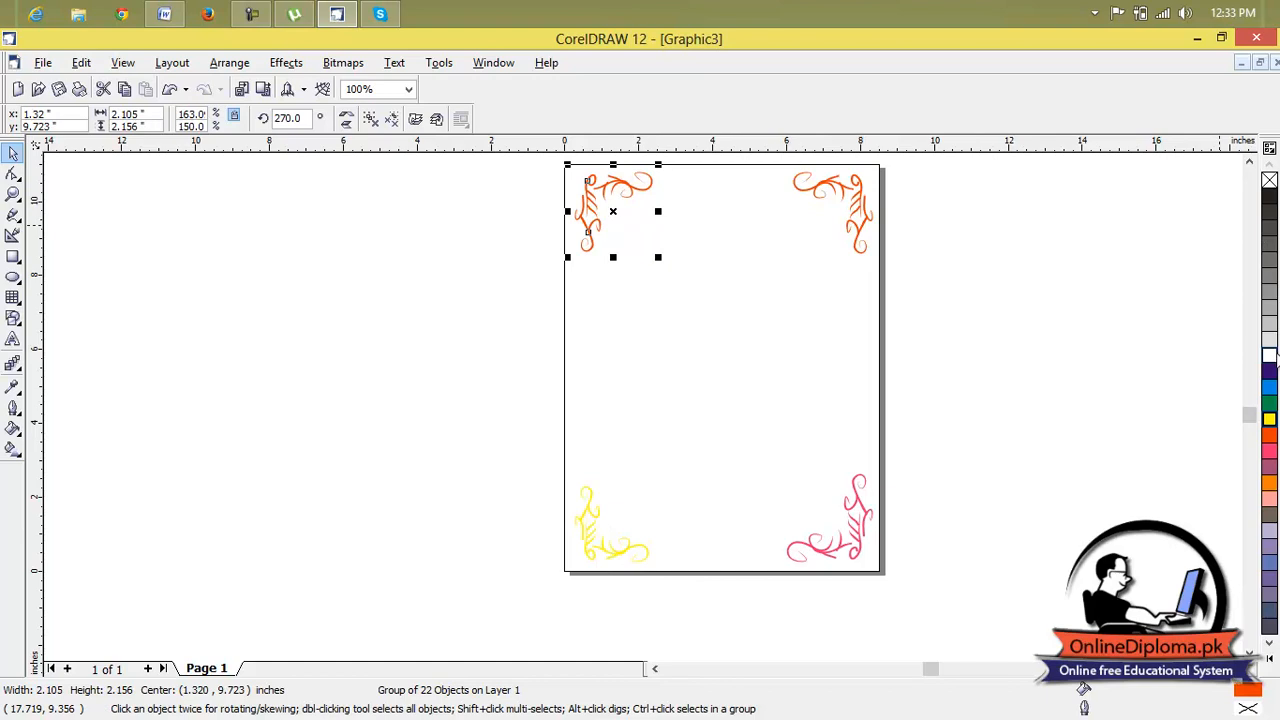
left_click(1270, 403)
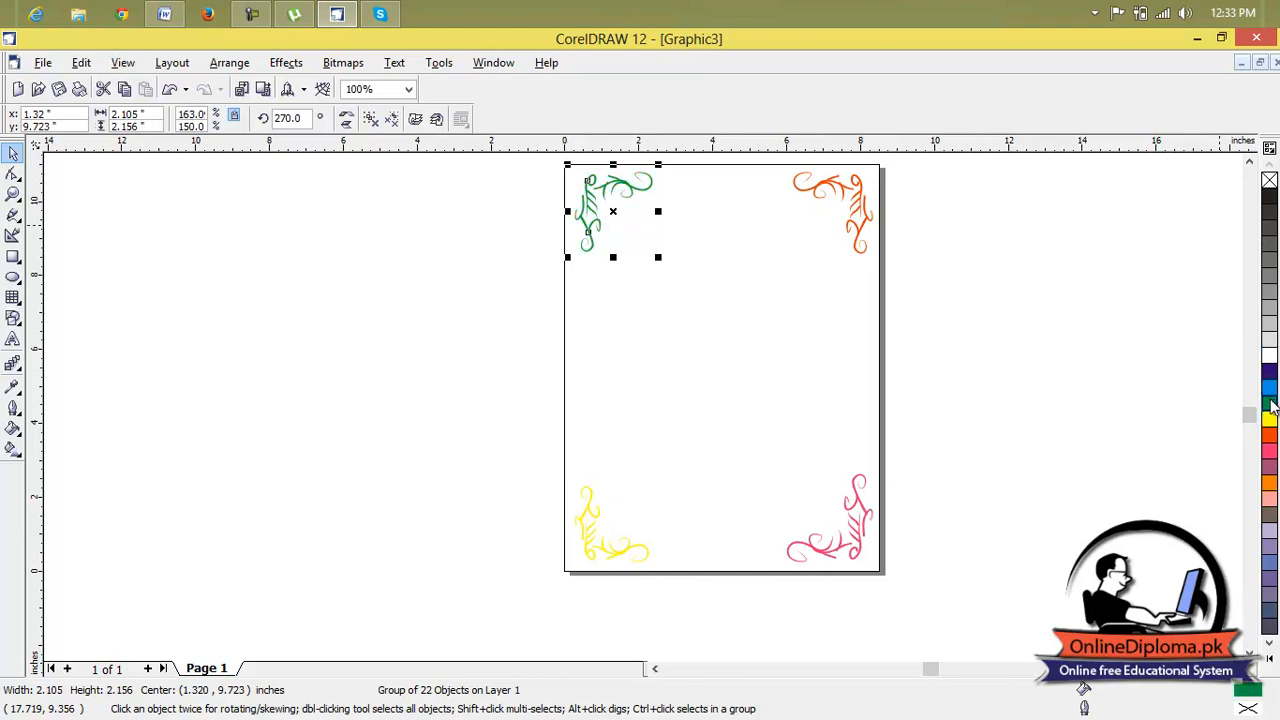
left_click(864, 195)
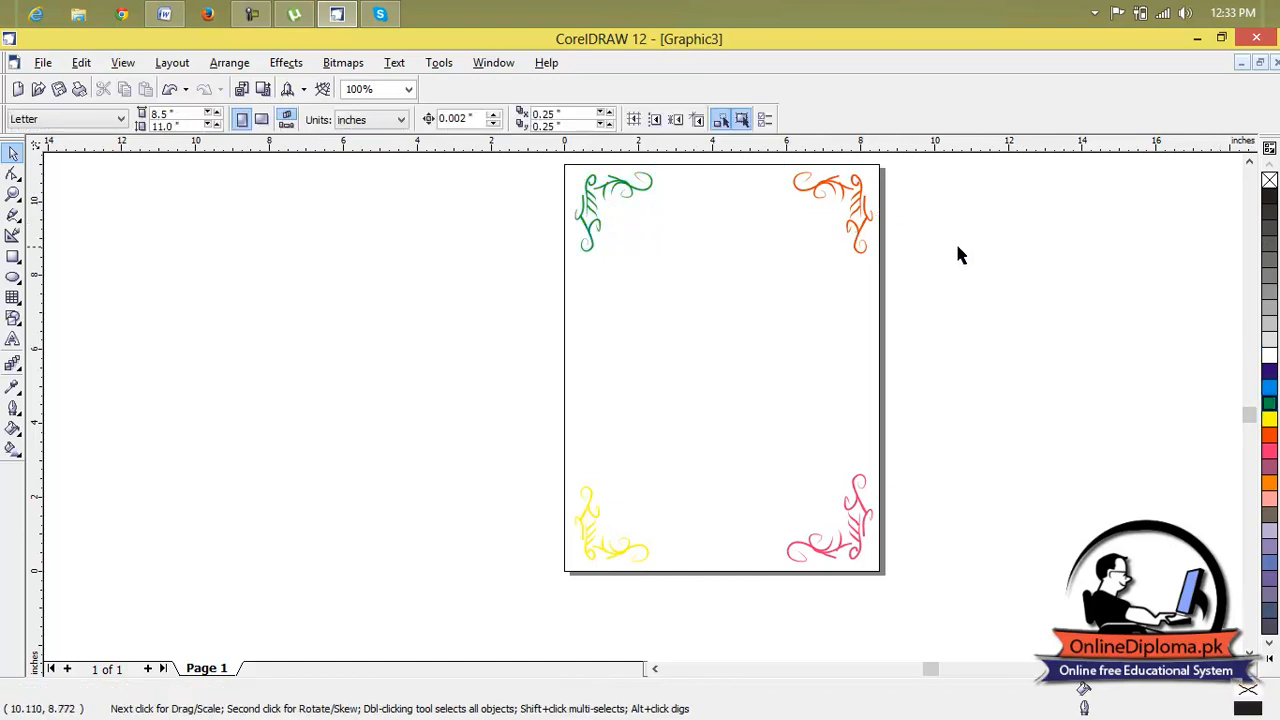
left_click(834, 210)
Move the green ornament inward from its corner and overlap the red ornament with it as the top of a frame.
left_click(600, 213)
left_click(598, 209)
left_click_drag(610, 212, 655, 281)
left_click(863, 204)
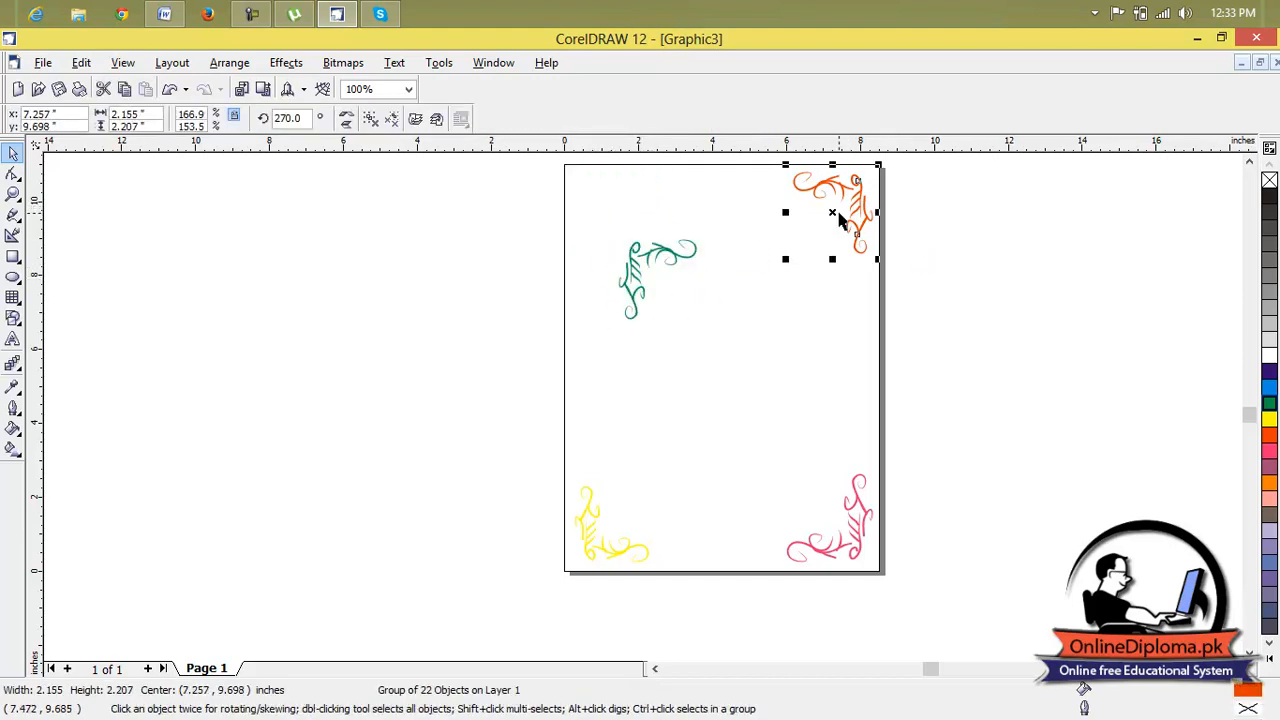
left_click_drag(836, 212, 649, 278)
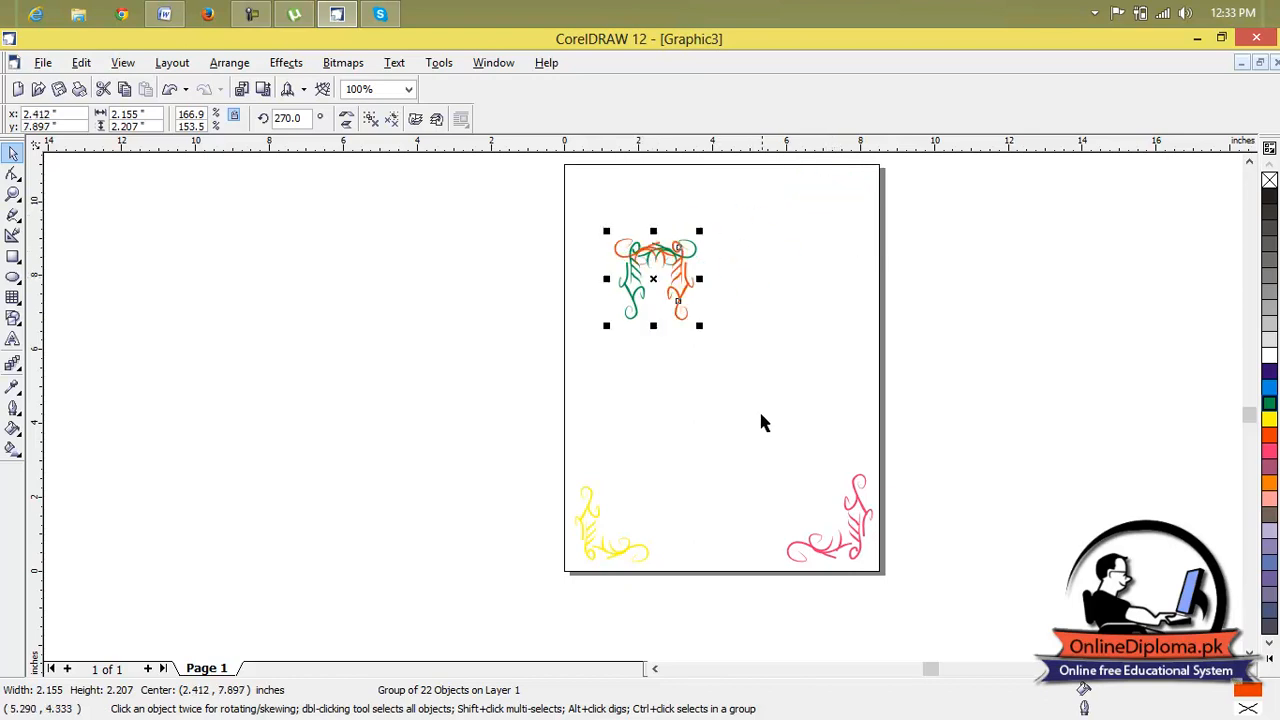
Move the yellow and pink ornaments up onto the green and red ones to complete a square frame.
left_click(586, 514)
left_click(591, 534)
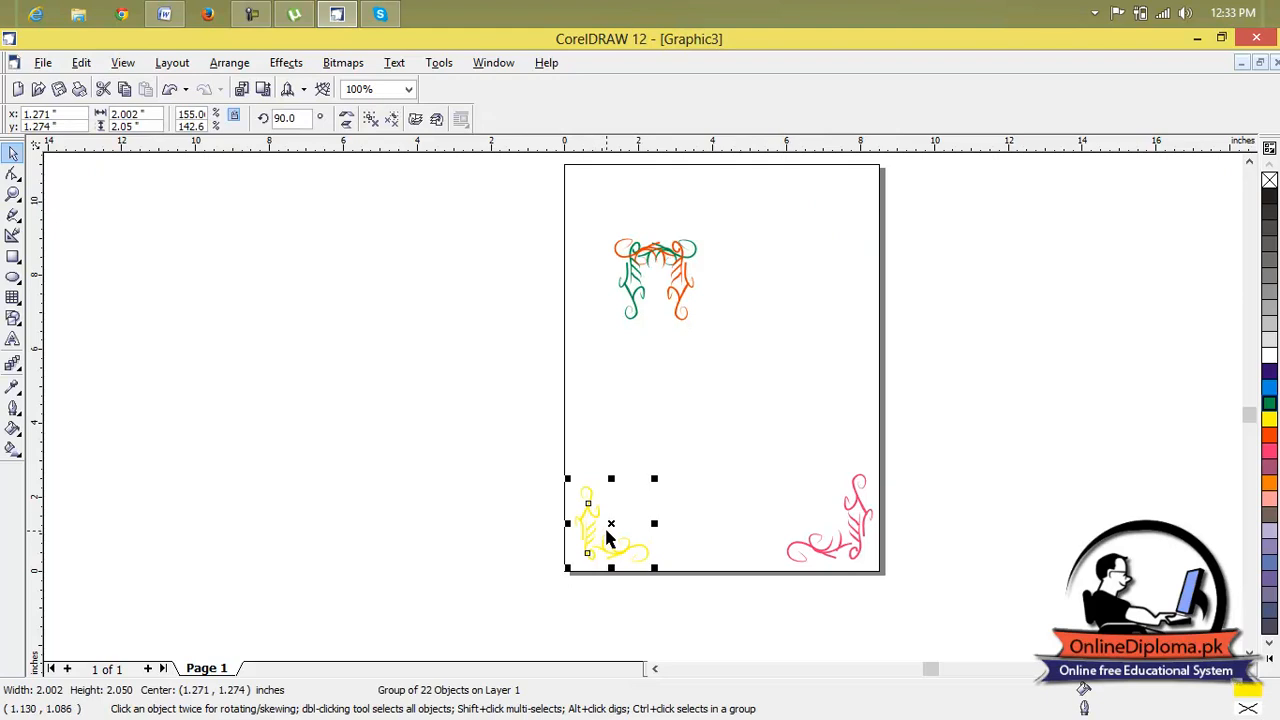
left_click_drag(612, 521, 655, 286)
left_click(857, 541)
left_click_drag(833, 518, 660, 277)
left_click(769, 311)
Group the four overlapping ornaments and scale the group down to about 1.01 by 1.07 inches.
scroll(677, 258, "up", 5)
scroll(677, 258, "down", 6)
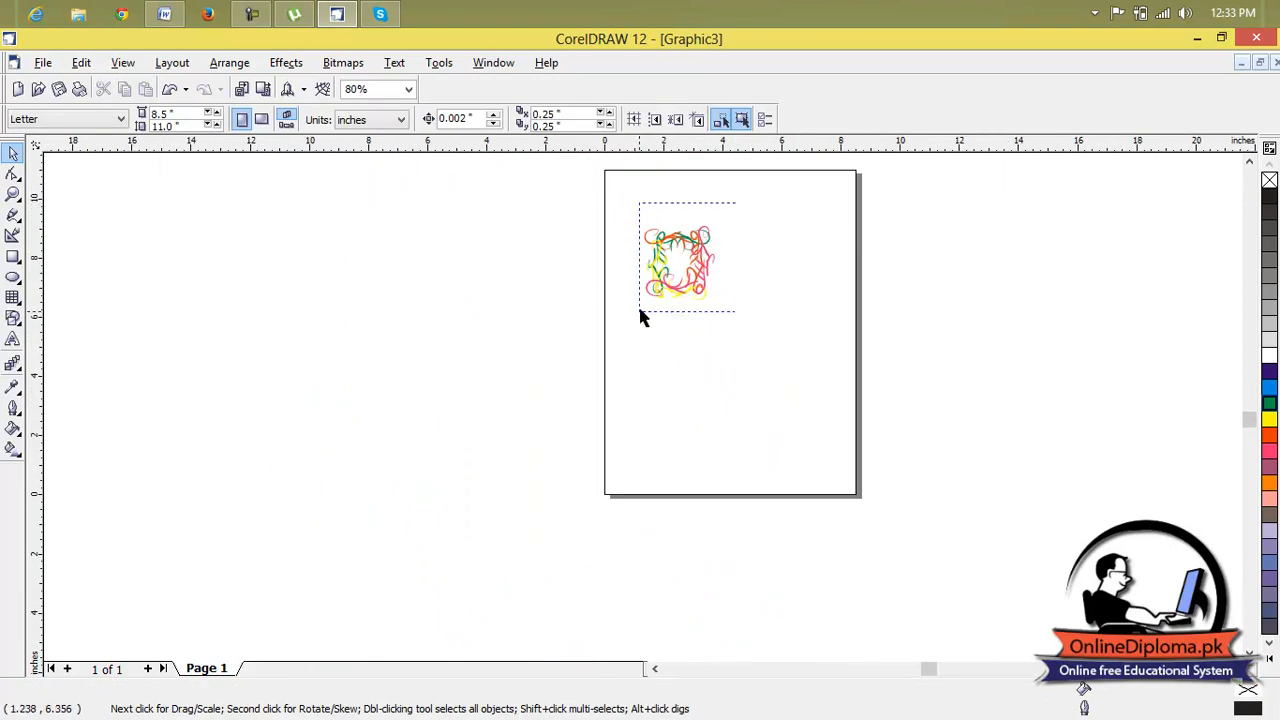
left_click_drag(735, 203, 648, 299)
key("ctrl+g")
left_click_drag(720, 311, 685, 265)
left_click(729, 270)
Put the small frame in the page's upper left corner and place duplicates in the upper right and lower left corners.
left_click(663, 241)
left_click_drag(663, 241, 828, 193)
key("ctrl+d")
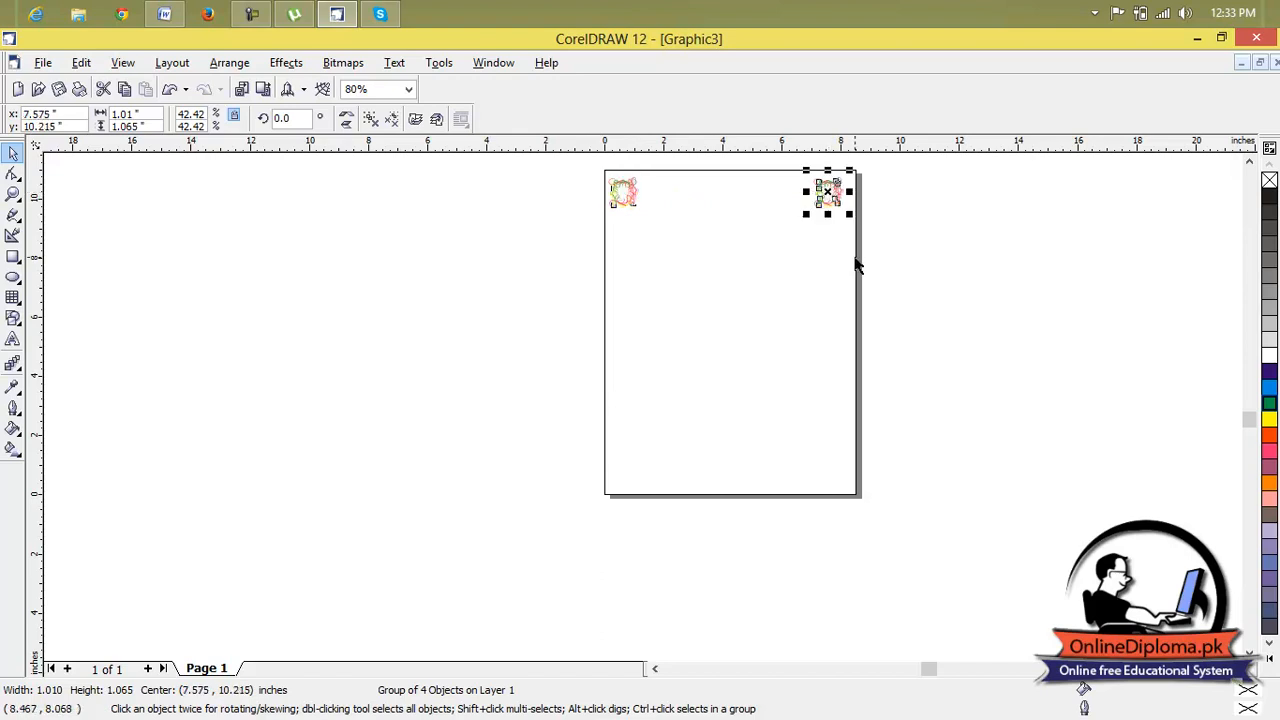
key("ctrl+d")
left_click_drag(1031, 193, 631, 461)
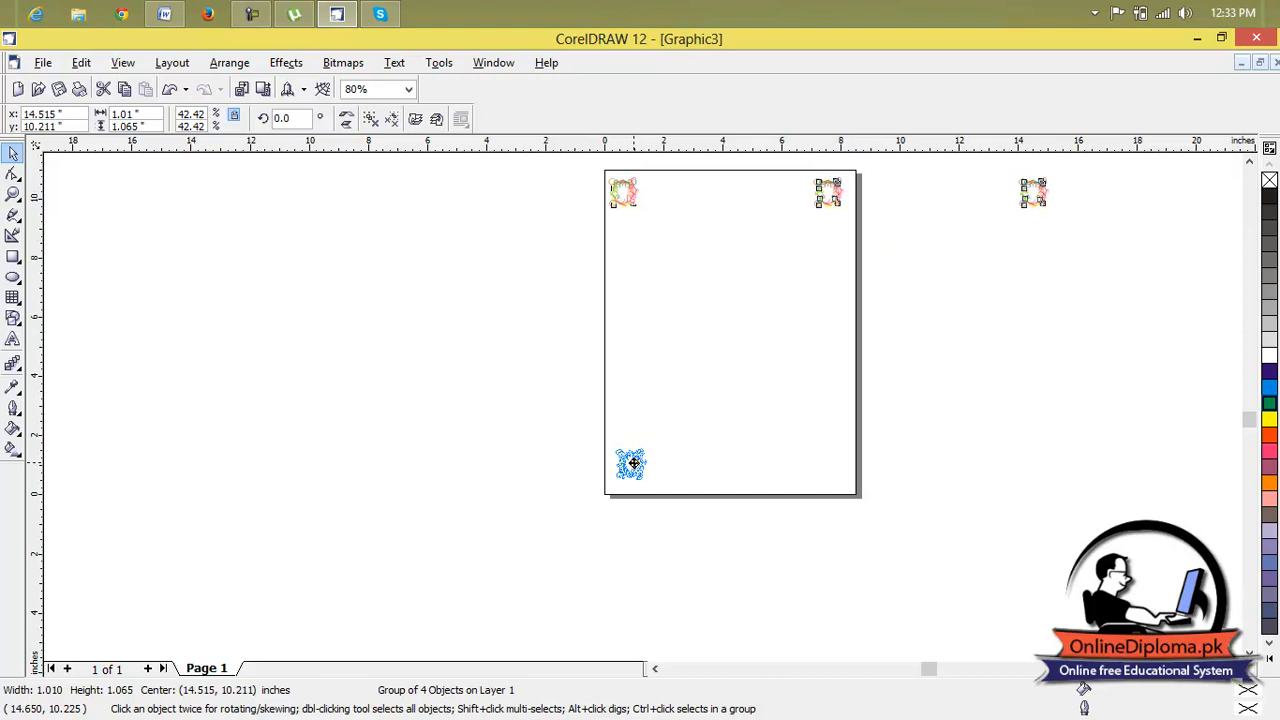
Fit the lower left frame closer into its corner and place another duplicate in the page's lower right corner.
key("ctrl+d")
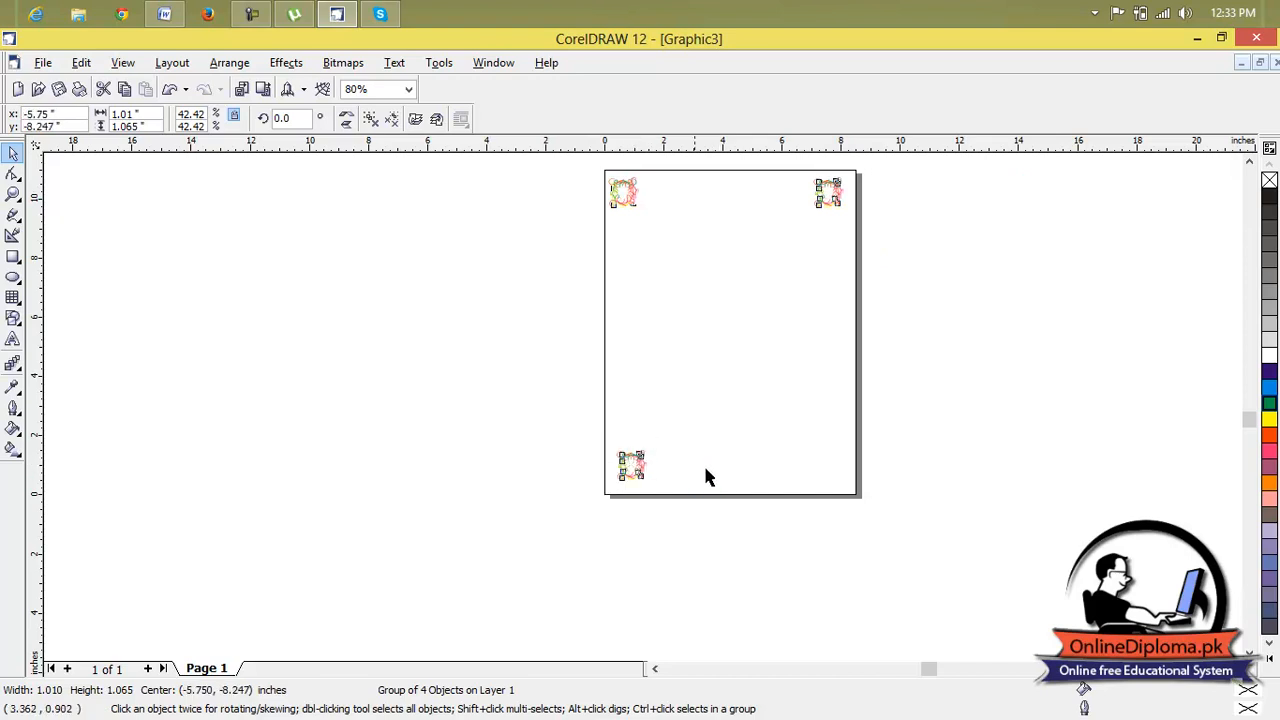
left_click(636, 465)
mouse_move(632, 464)
left_mouse_down()
mouse_move(836, 467)
mouse_move(622, 477)
left_mouse_up()
key("ctrl+d")
left_click(895, 403)
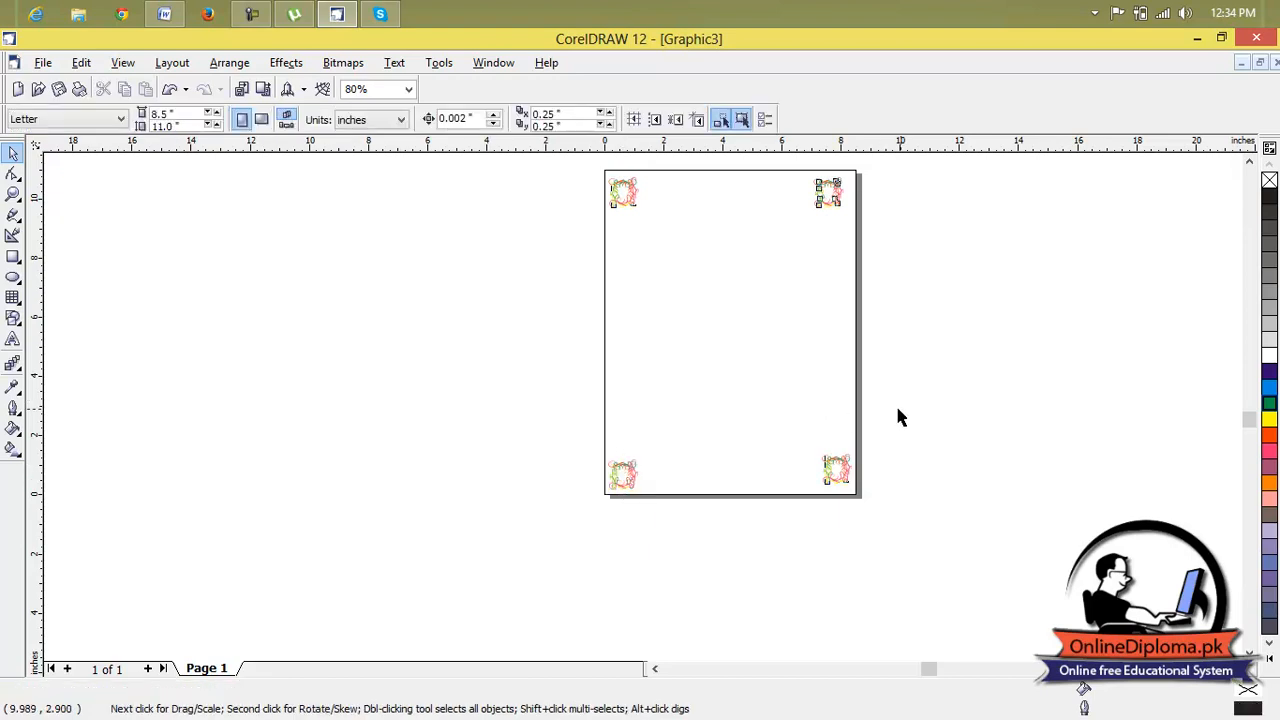
Move the upper right frame to the middle of the page and enlarge it to about 7.17 by 7.56 inches.
scroll(830, 207, "up", 2)
scroll(830, 205, "down", 2)
left_click(845, 192)
left_click_drag(823, 199, 709, 323)
left_click_drag(745, 284, 729, 303)
left_click(988, 287)
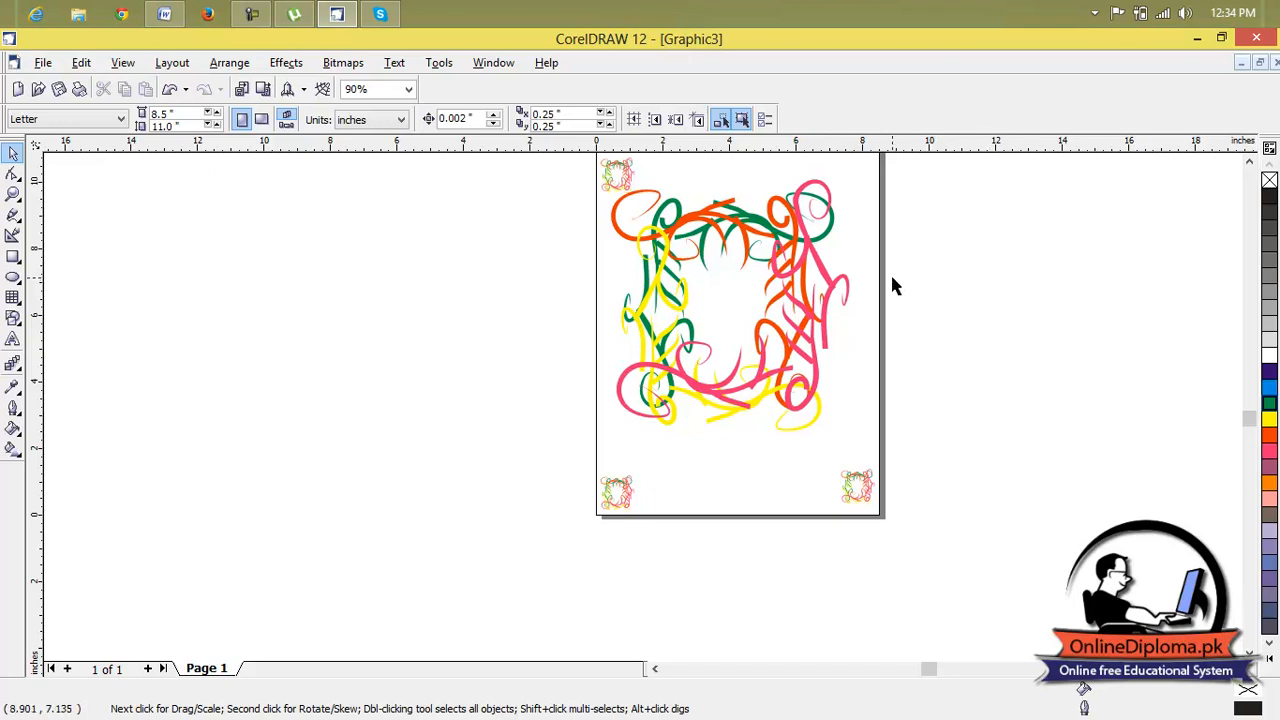
Delete the enlarged central frame and the three small corner frames, leaving the page empty.
left_click(845, 286)
key("Delete")
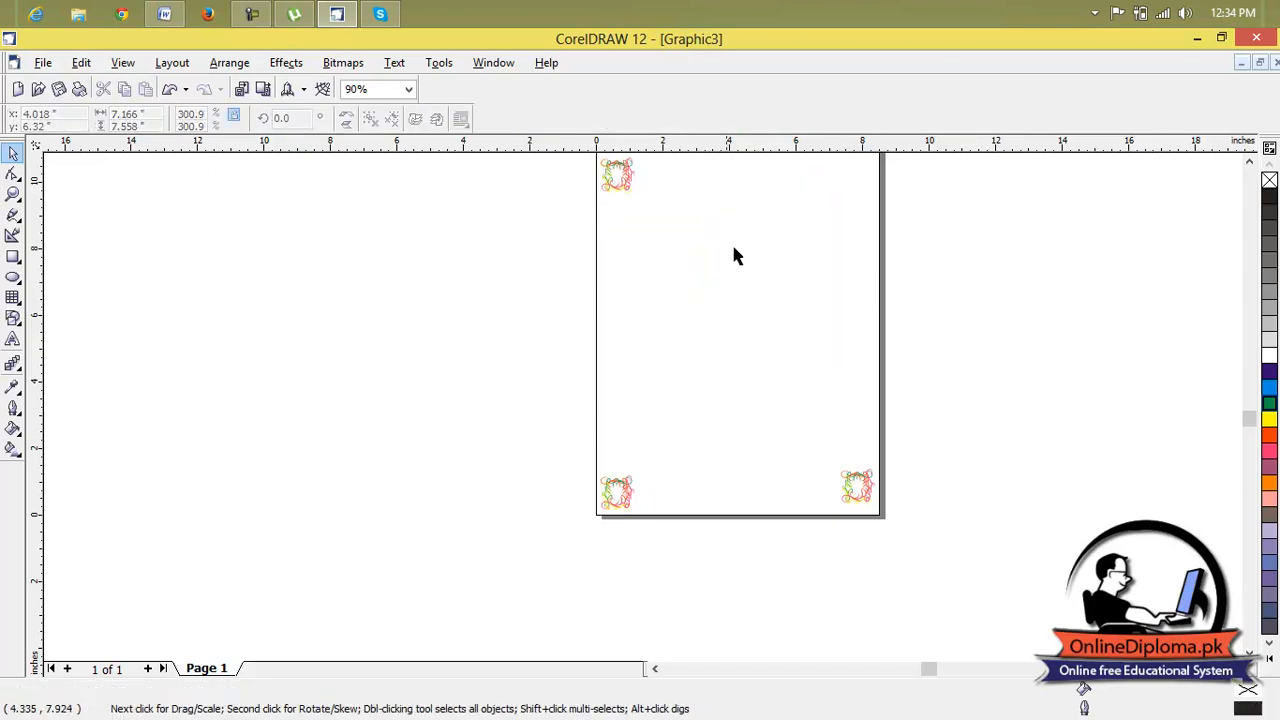
left_click_drag(626, 183, 630, 493)
left_click(620, 491)
key("Delete")
left_click(849, 489)
key("Delete")
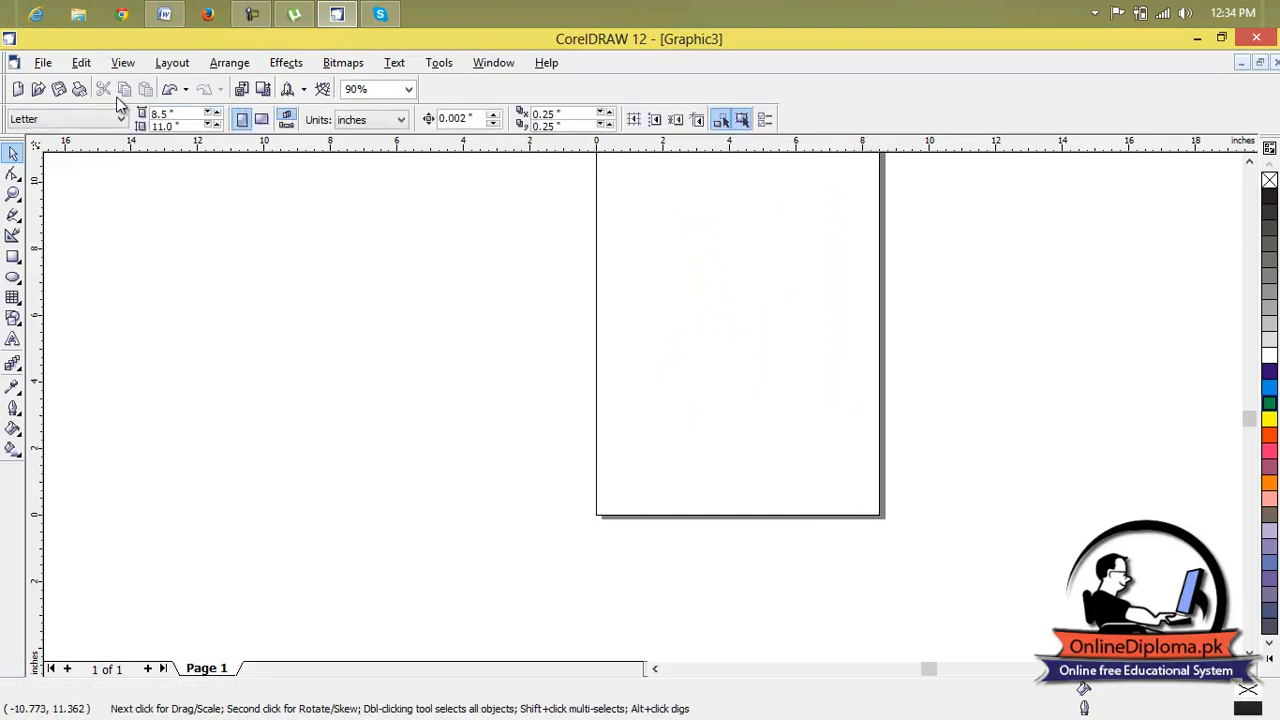
Create a new drawing from the full-page Flyer_Pagoda template after previewing several other templates.
left_click(43, 62)
left_click(100, 102)
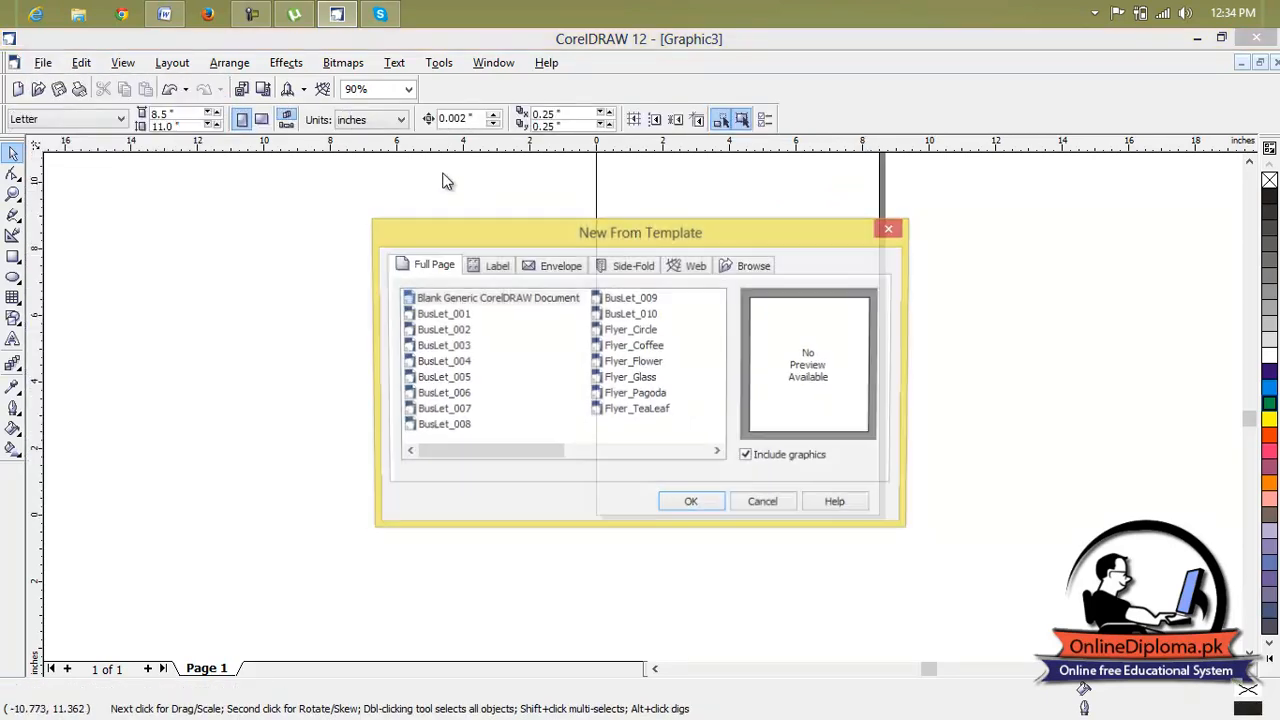
left_click(455, 378)
left_click(457, 410)
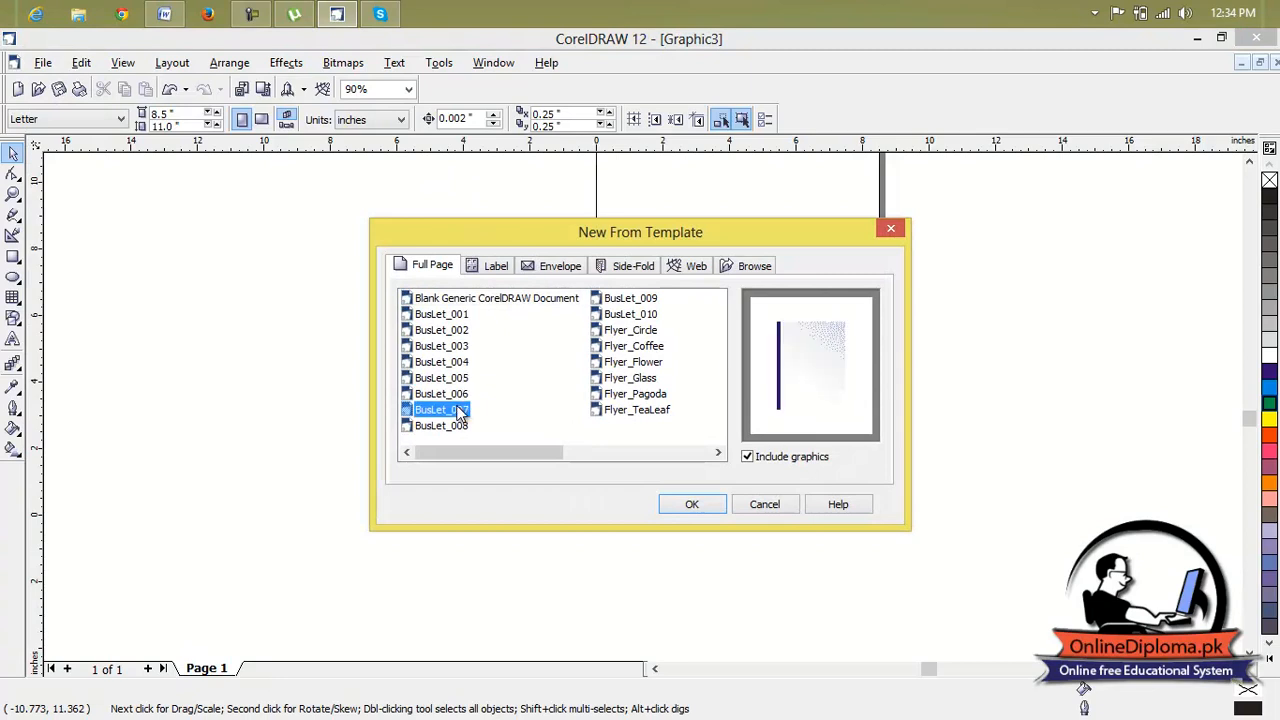
left_click(462, 426)
left_click(646, 411)
left_click(652, 393)
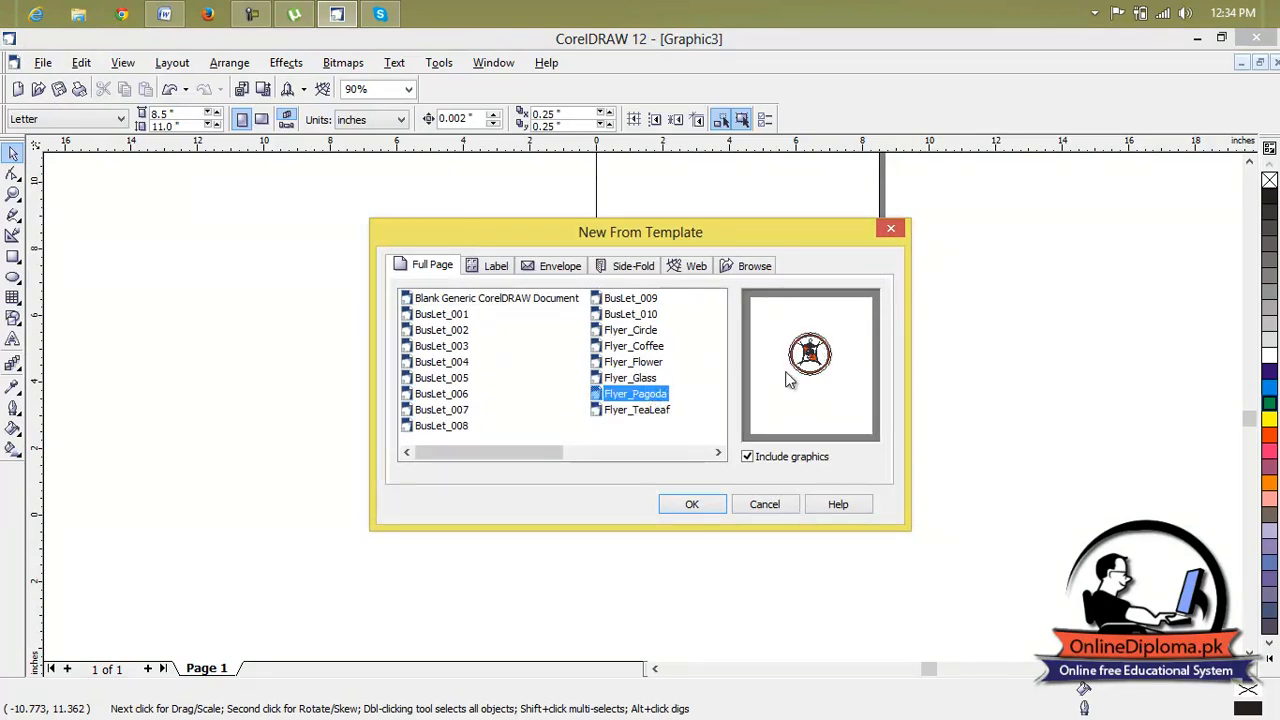
left_click(711, 505)
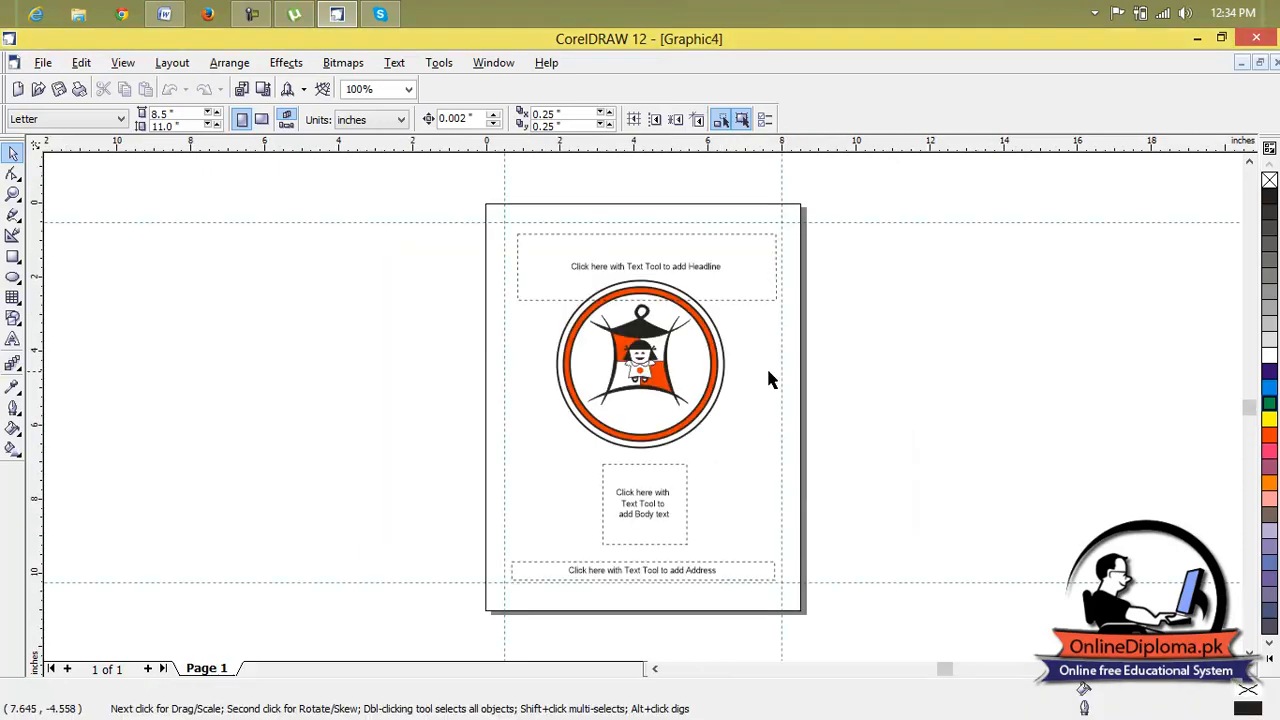
Delete the headline placeholder text above the circular pagoda emblem.
scroll(657, 338, "up", 4)
scroll(798, 263, "down", 4)
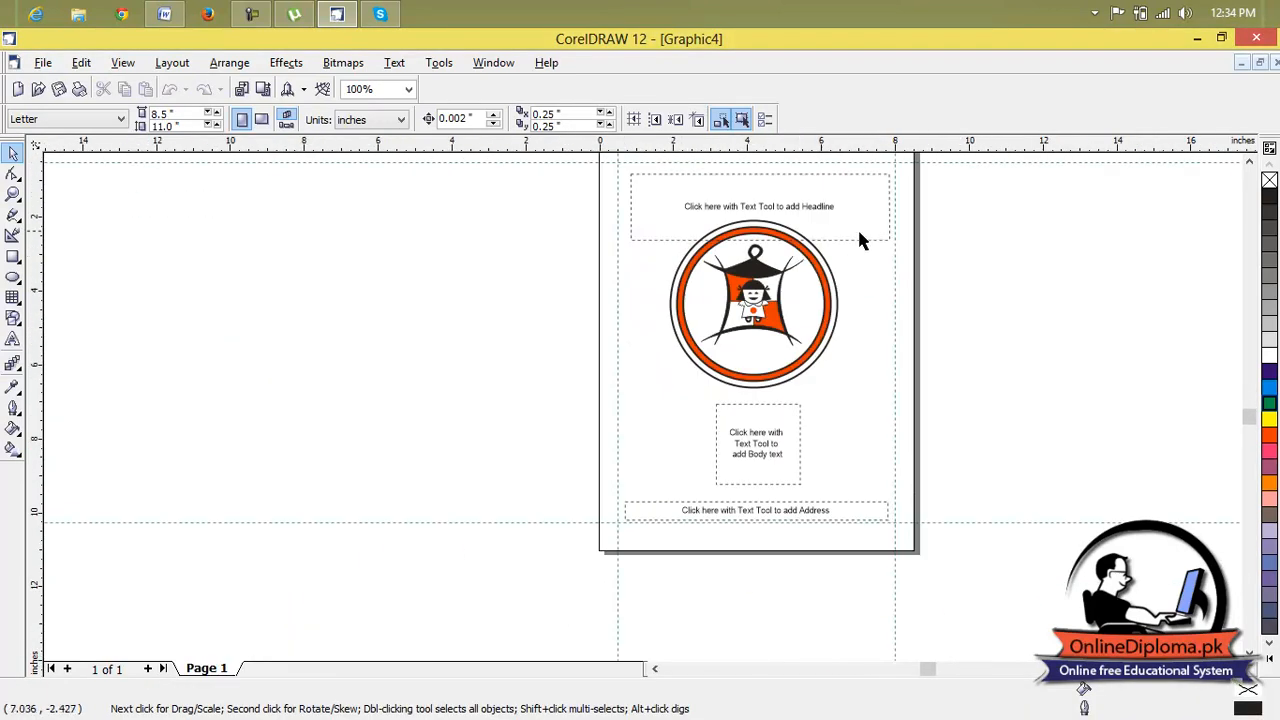
left_click(866, 231)
key("Delete")
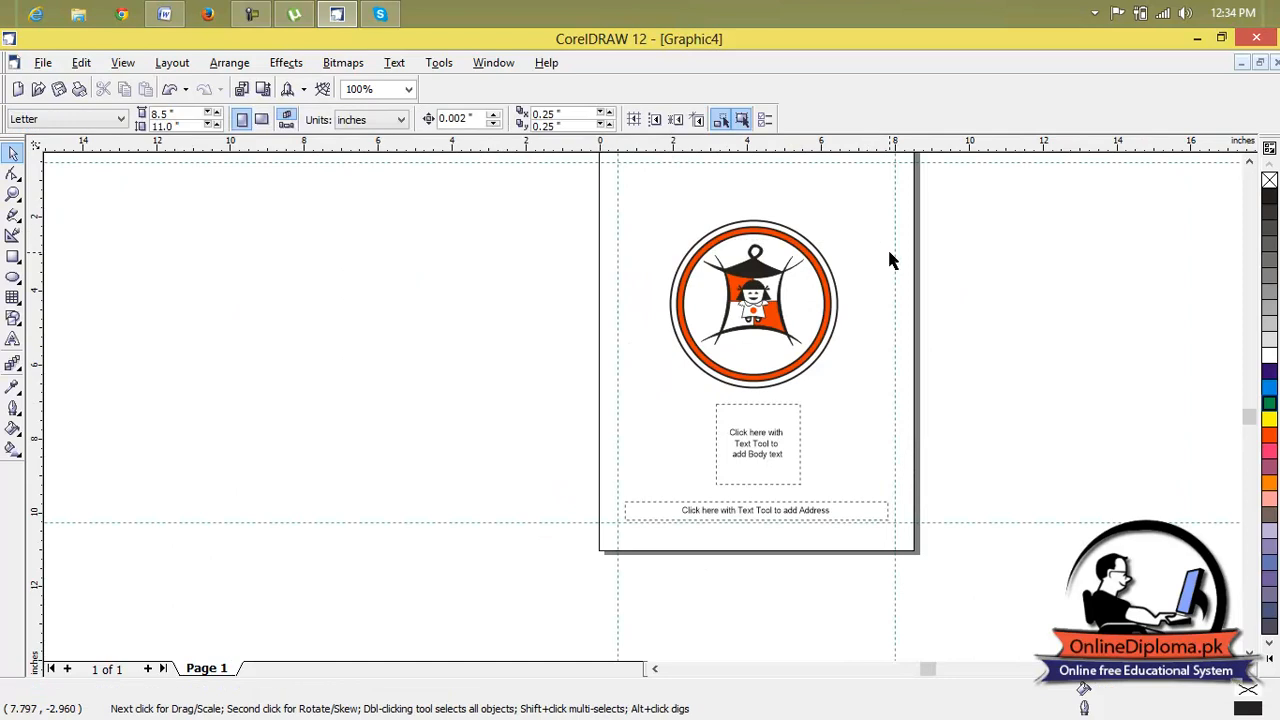
Delete the two vertical and two horizontal guidelines around the page margins.
left_click(895, 262)
key("Delete")
left_click(869, 158)
key("Delete")
left_click(904, 522)
key("Delete")
left_click(617, 415)
key("Delete")
Delete the body text and address placeholders below the pagoda emblem.
left_click(740, 410)
key("Delete")
left_click(783, 514)
key("Delete")
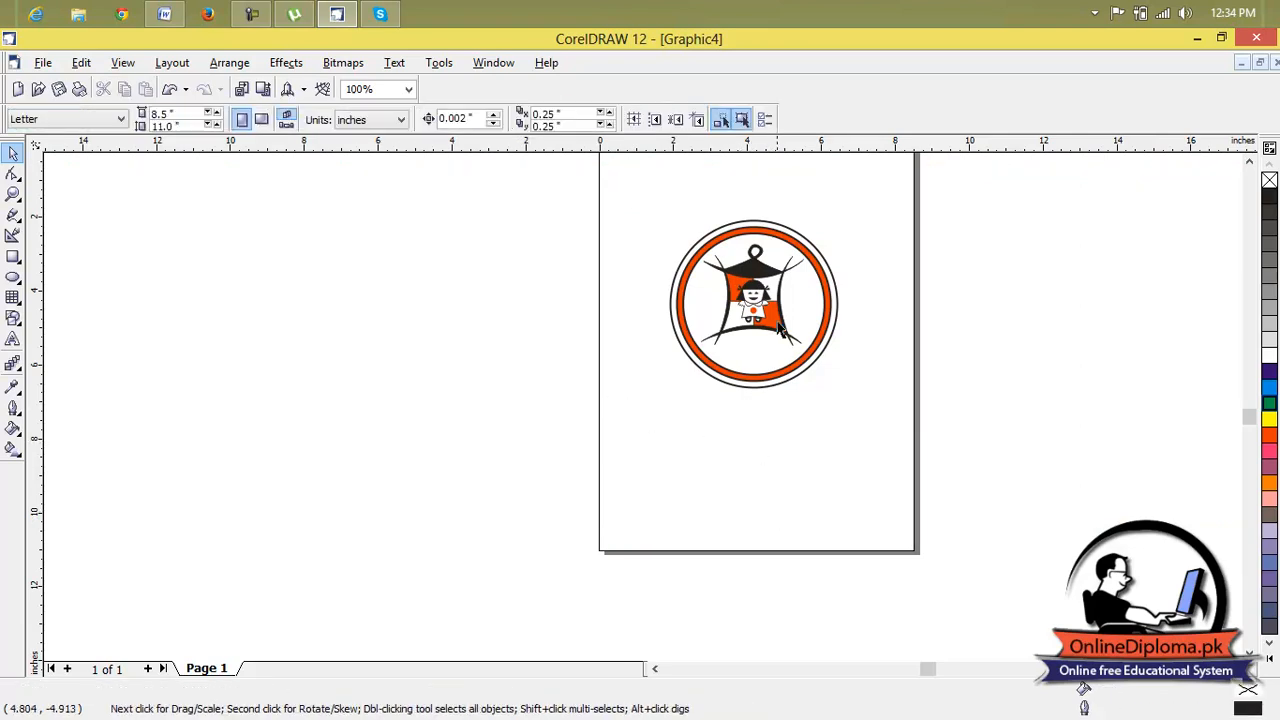
Try recolouring the whole grouped pagoda emblem with a light grey fill and a darker grey outline.
scroll(783, 283, "up", 3)
scroll(882, 225, "down", 3)
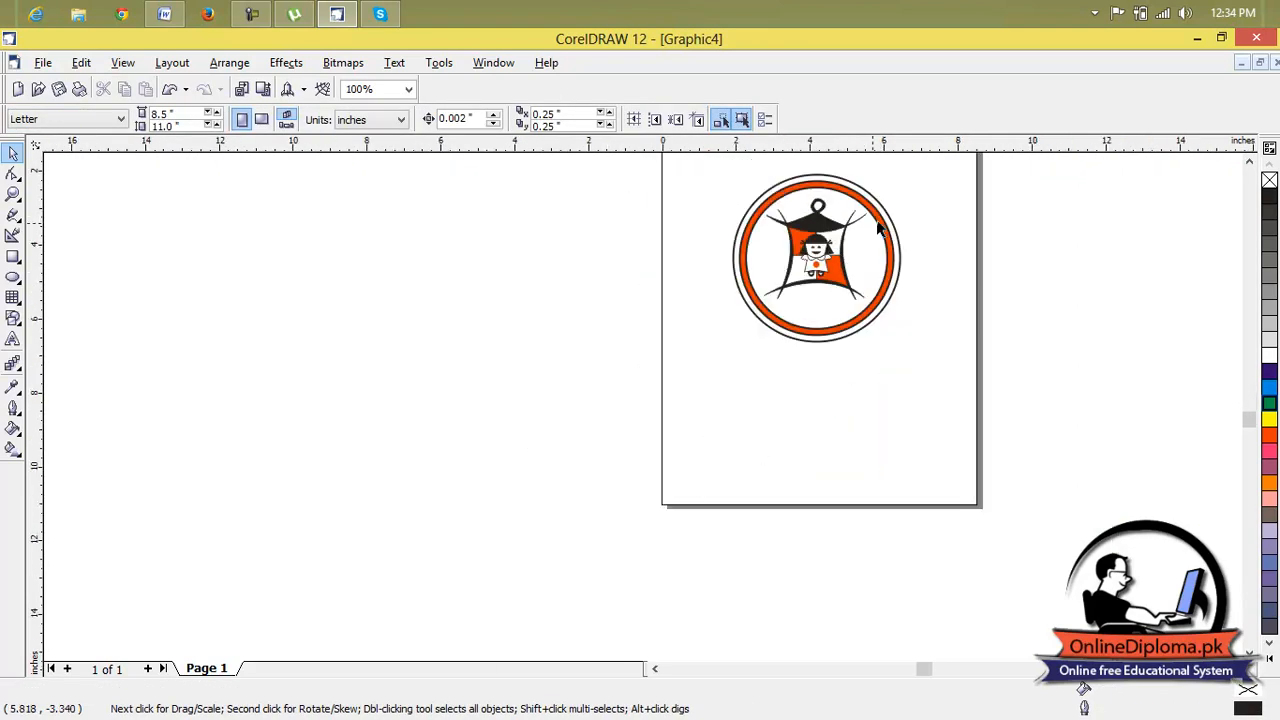
left_click(815, 268)
left_click(1250, 162)
left_click(1250, 162)
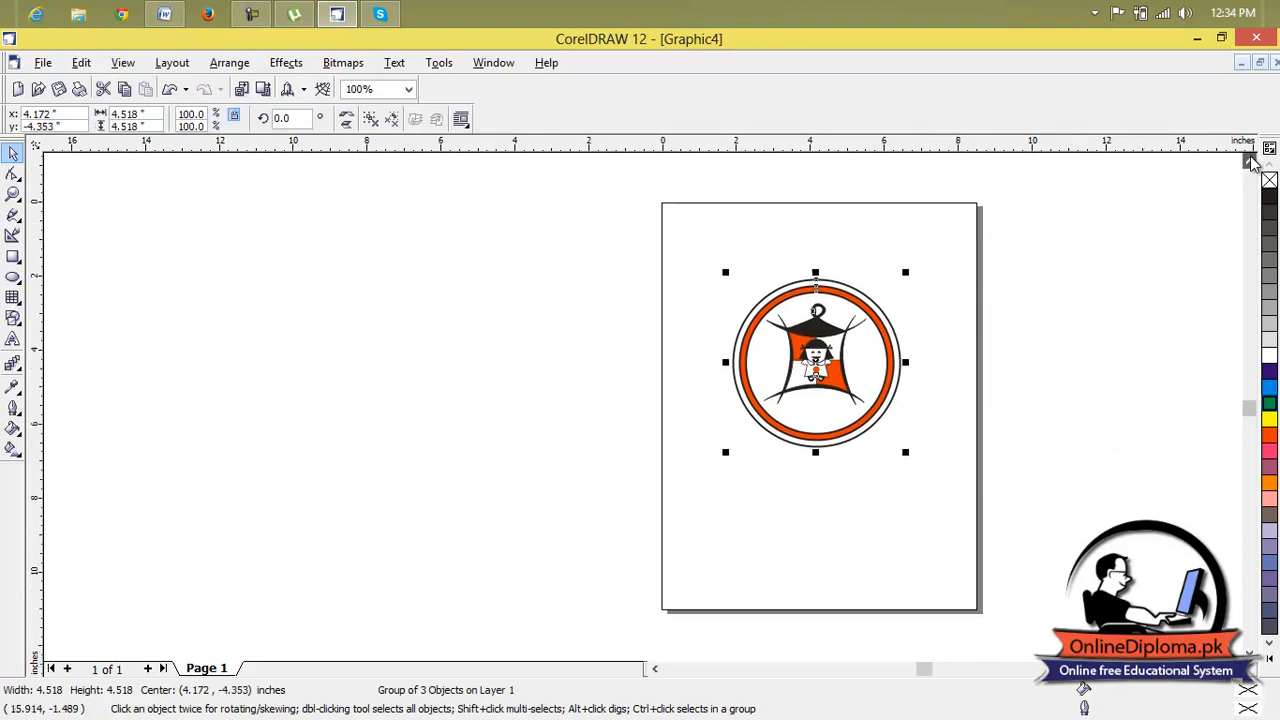
left_click(1270, 371)
left_click(1269, 355)
left_click(1269, 337)
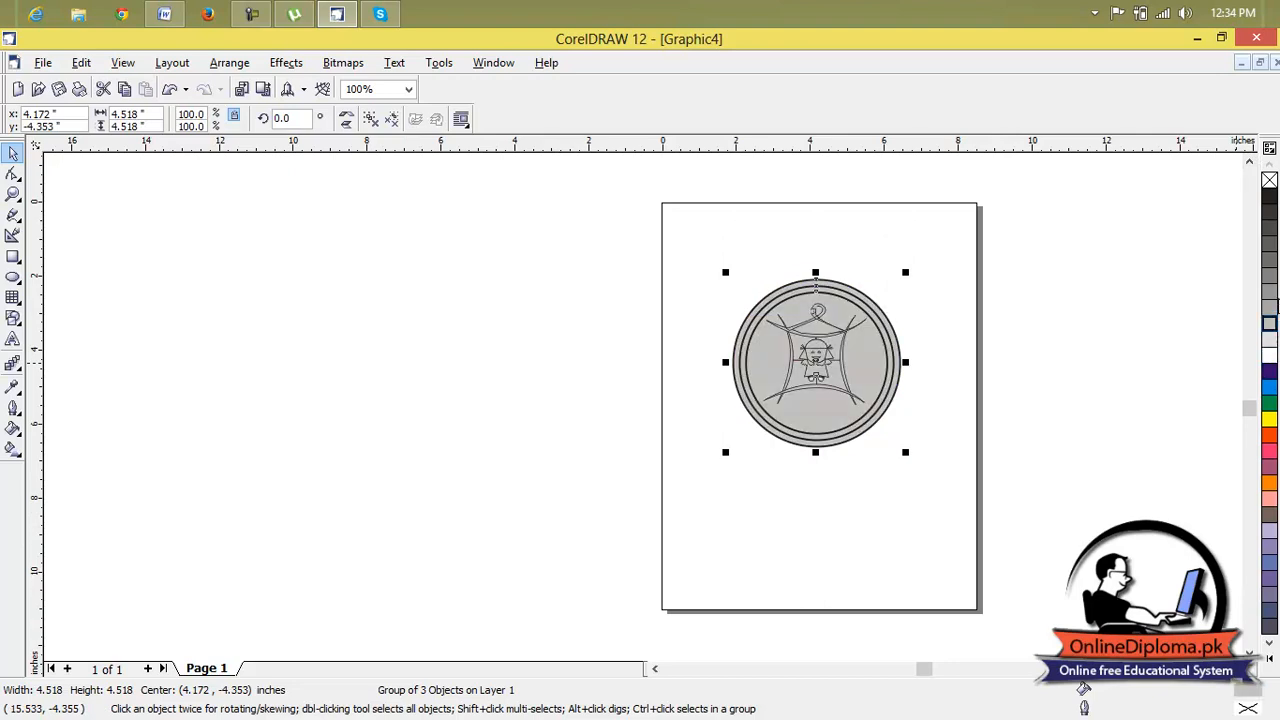
right_click(1270, 300)
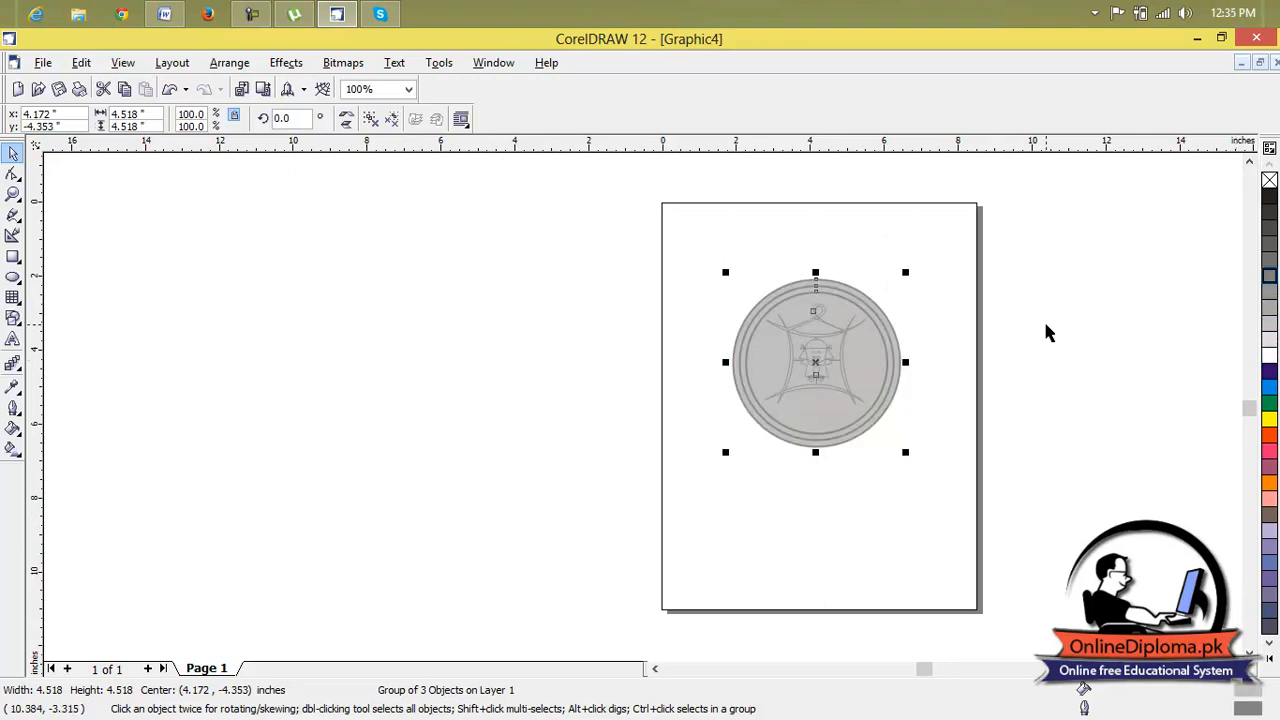
Undo the grey fill and outline changes on the grouped emblem, then deselect it.
key("ctrl+z")
key("ctrl+z")
key("ctrl+z")
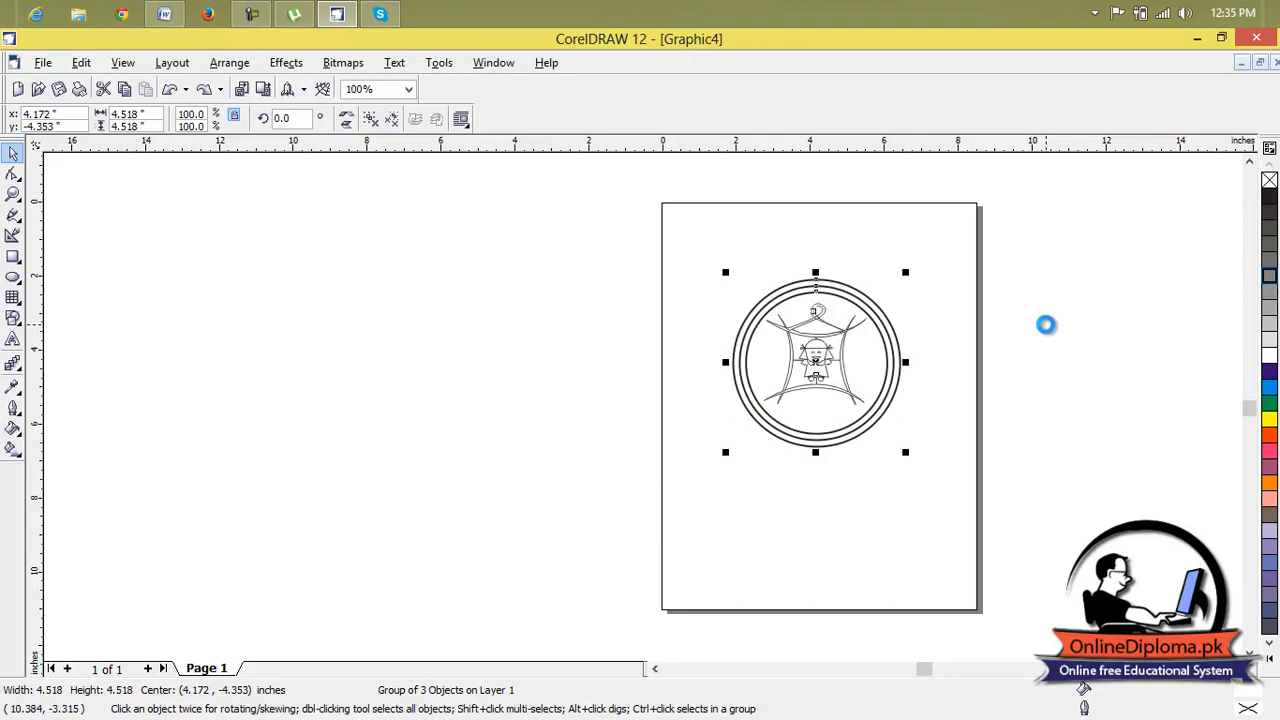
key("ctrl+z")
left_click(892, 283)
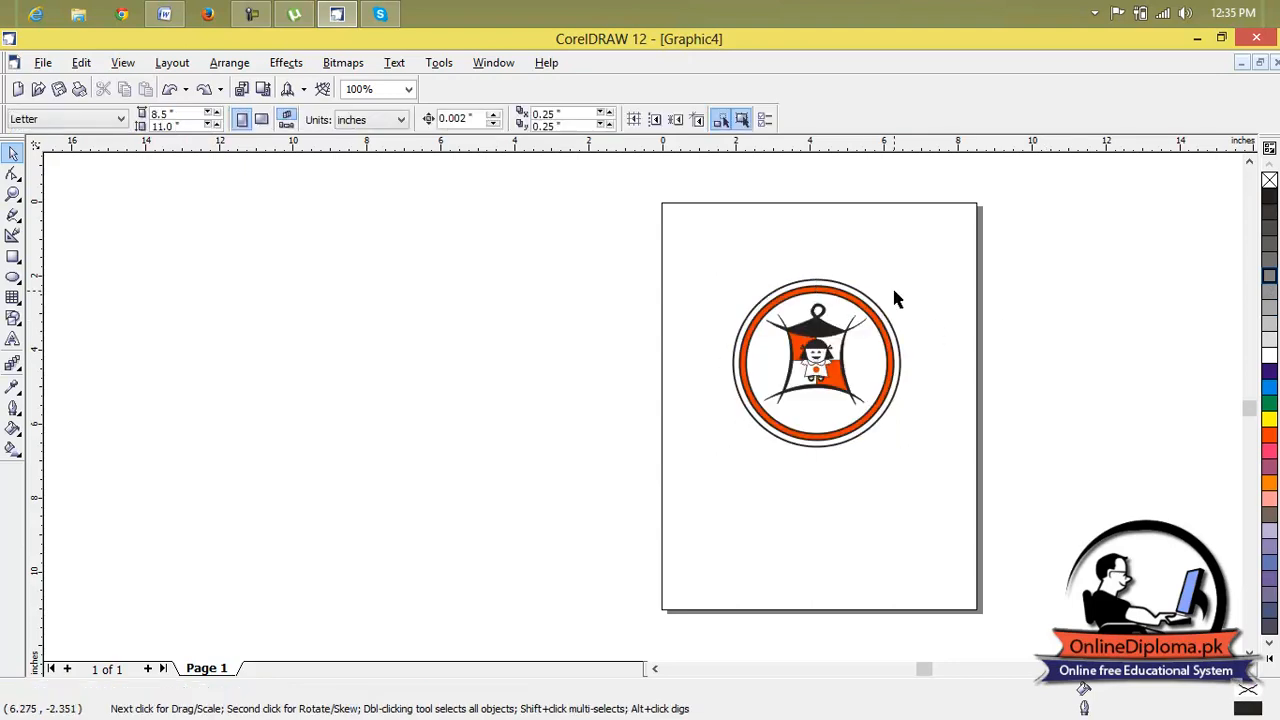
Ungroup the circular pagoda emblem into its separate parts.
scroll(868, 325, "up", 1)
left_click_drag(970, 251, 634, 571)
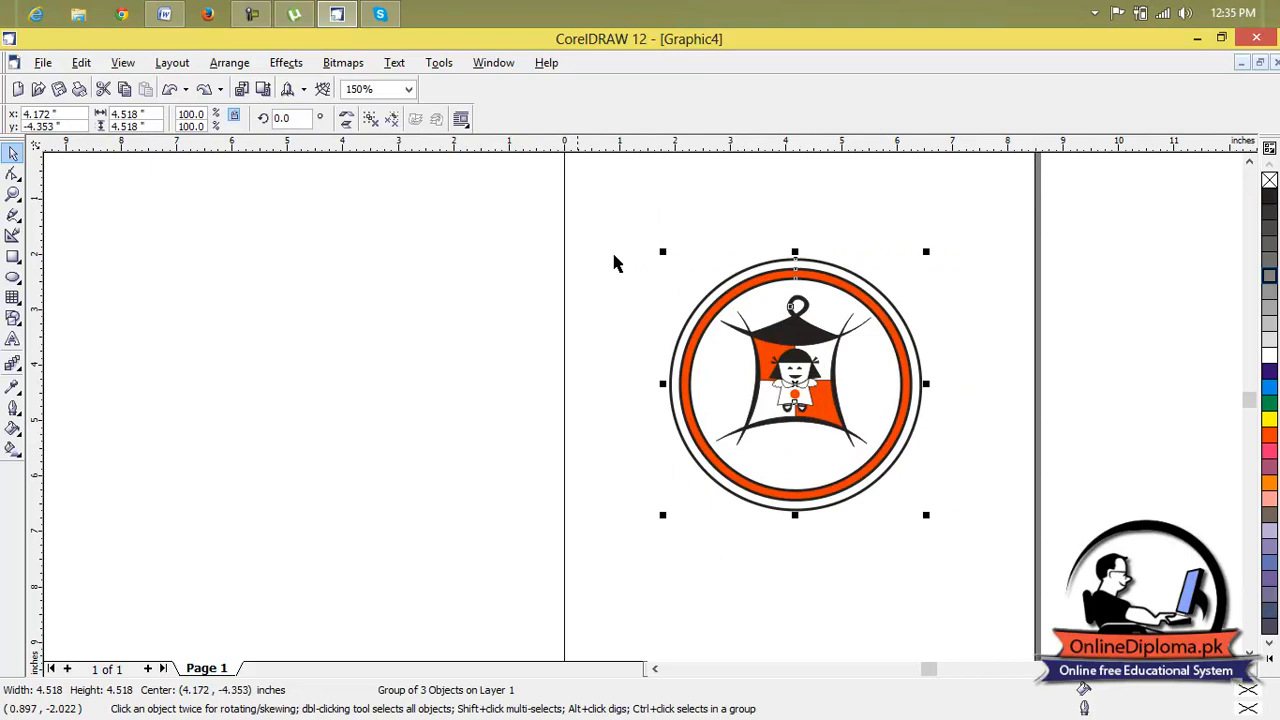
left_click(172, 62)
mouse_move(216, 68)
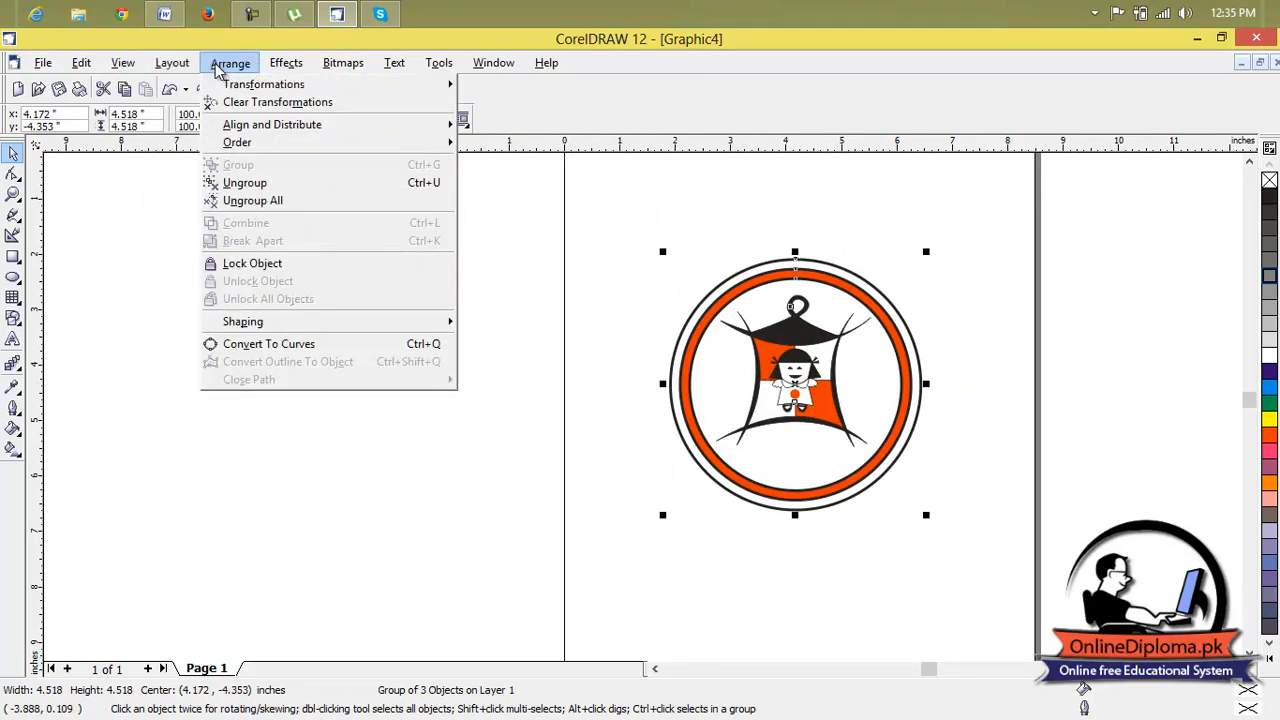
left_click(272, 184)
key("Escape")
Move the pagoda figure off the page beyond its left edge and the orange ring across the page's right edge.
left_click(848, 349)
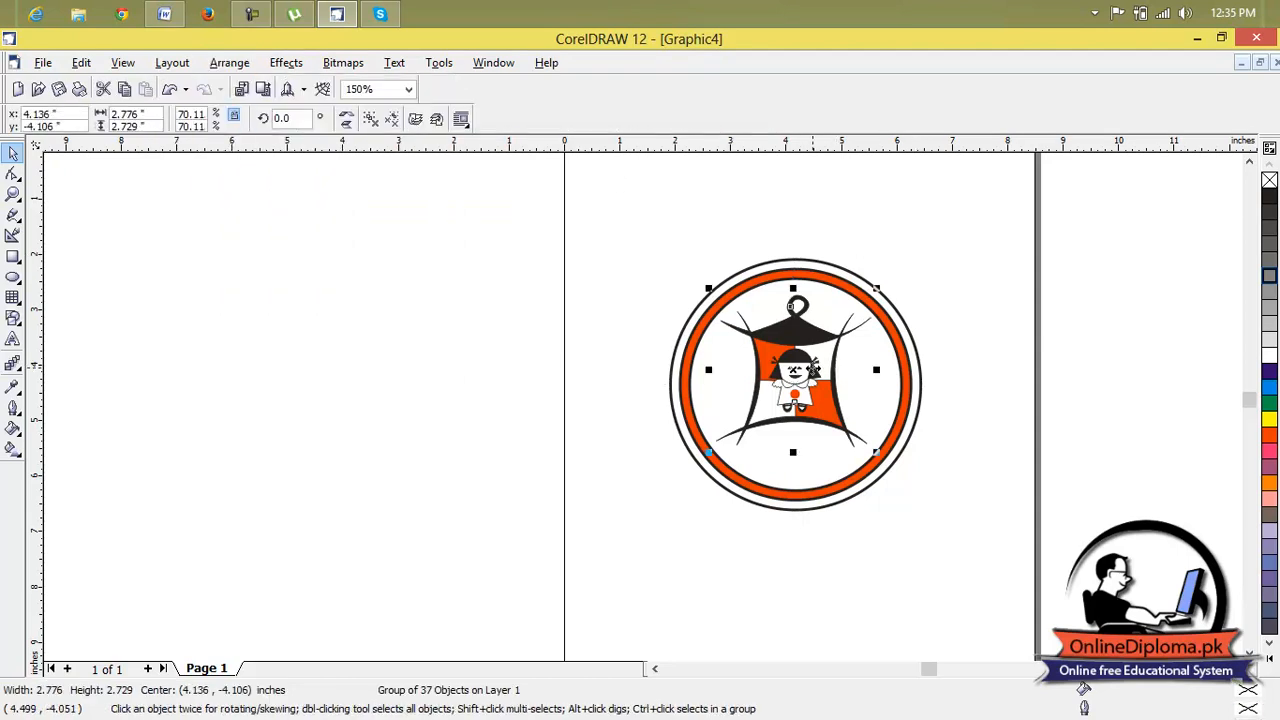
left_click_drag(848, 349, 448, 274)
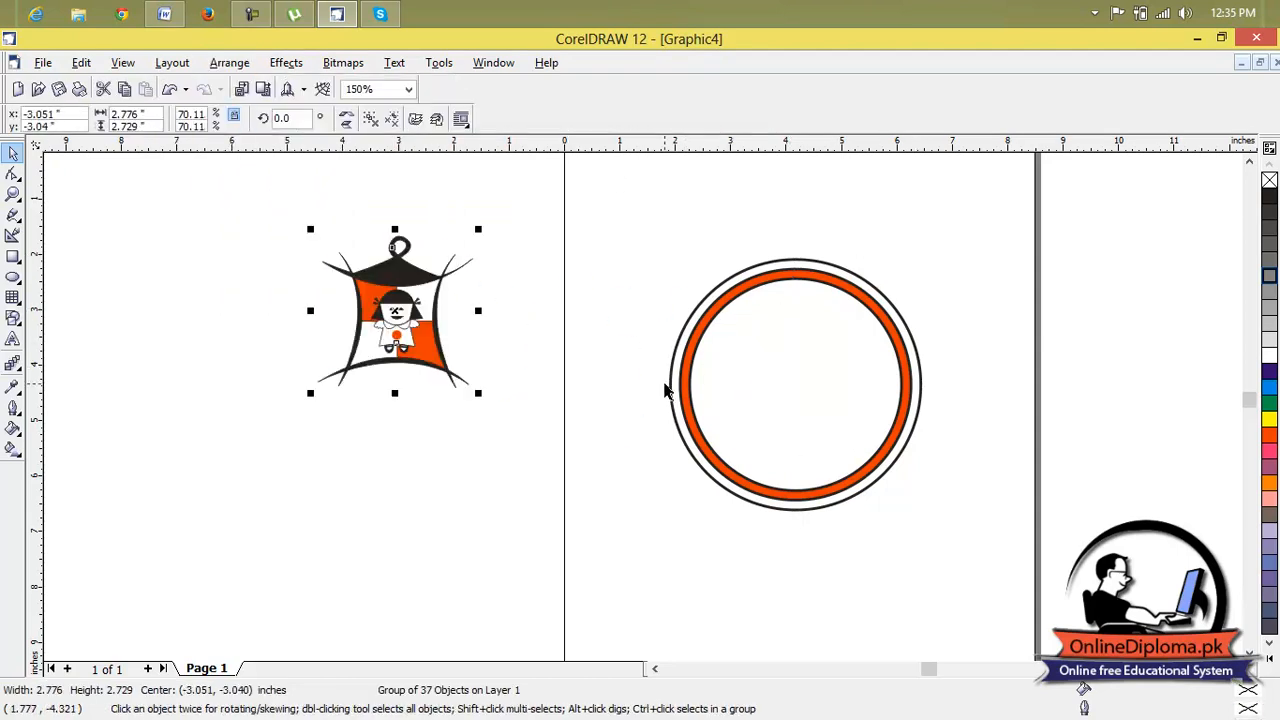
left_click(858, 340)
left_click_drag(797, 379, 1061, 303)
left_click(917, 417)
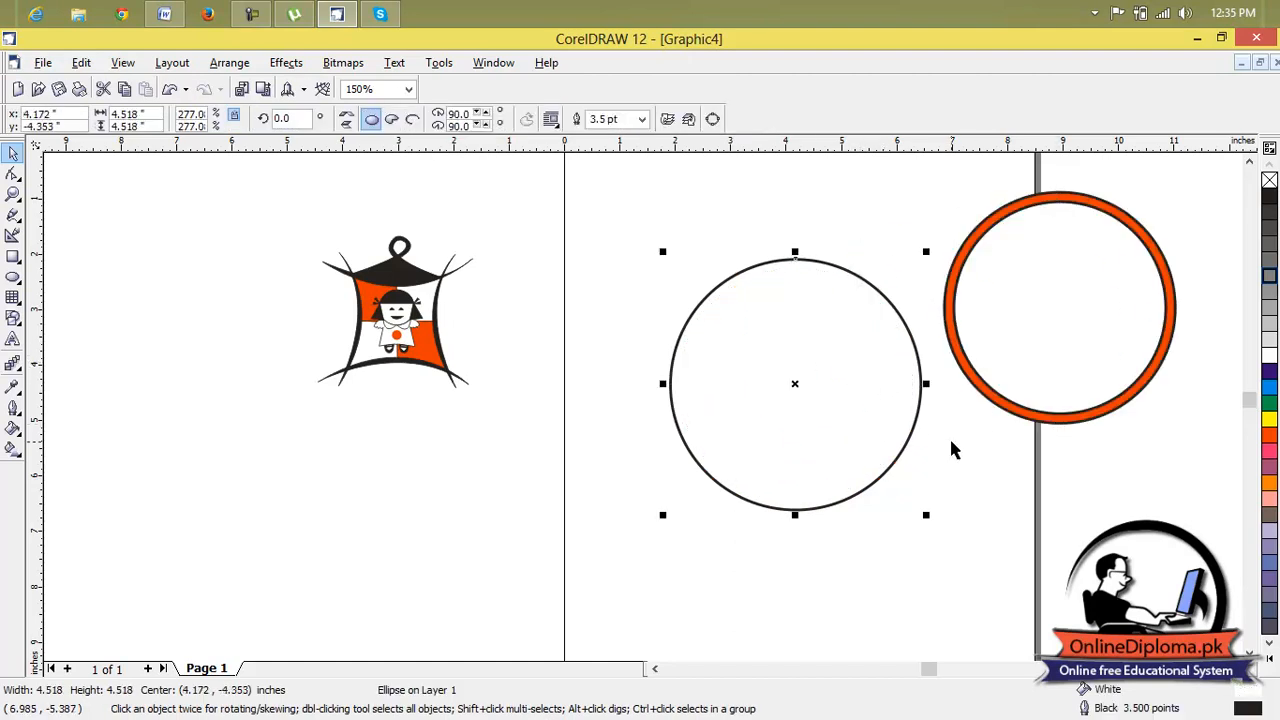
left_click(538, 380)
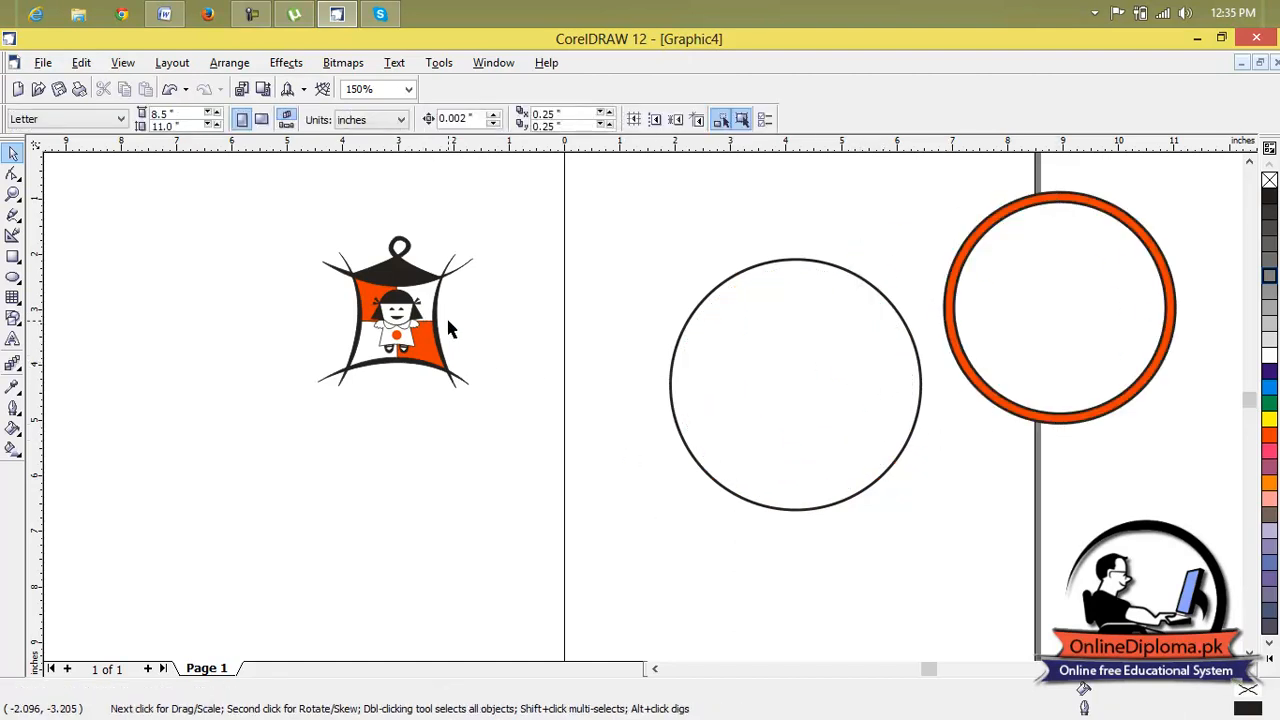
Delete the large white circle and the orange ring, keeping only the pagoda figure.
left_click(877, 345)
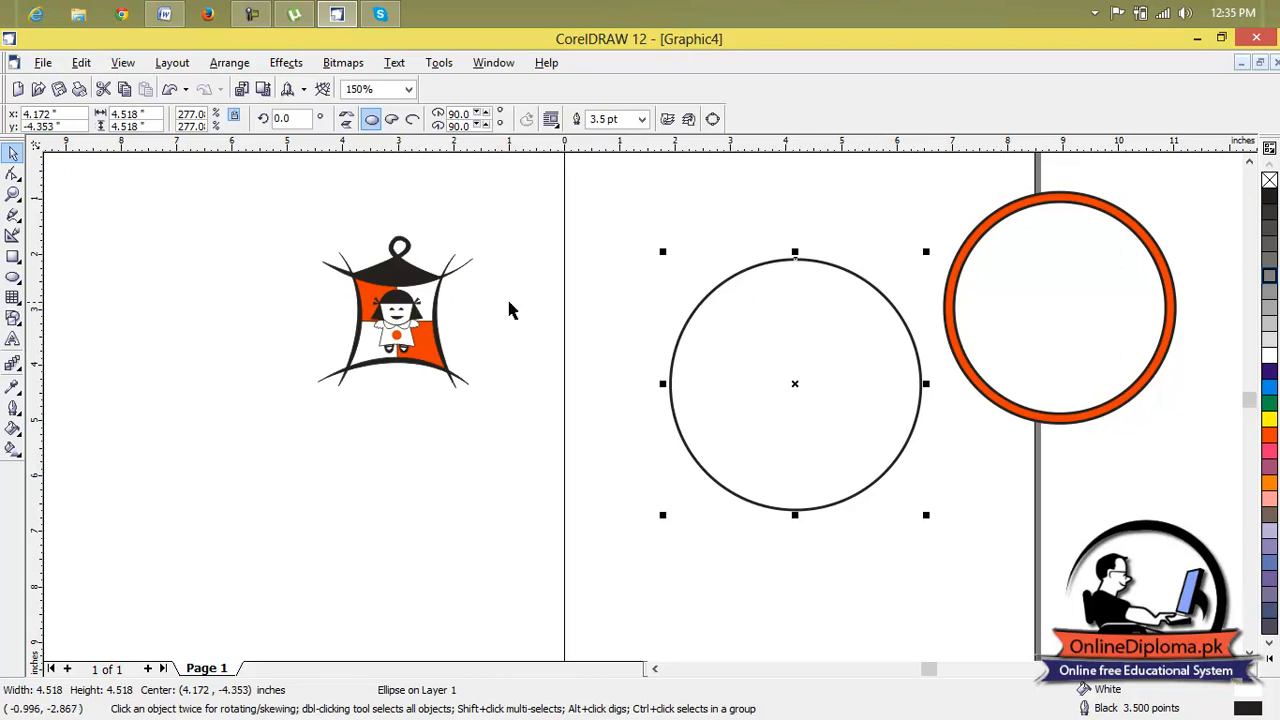
key("Delete")
left_click(1003, 289)
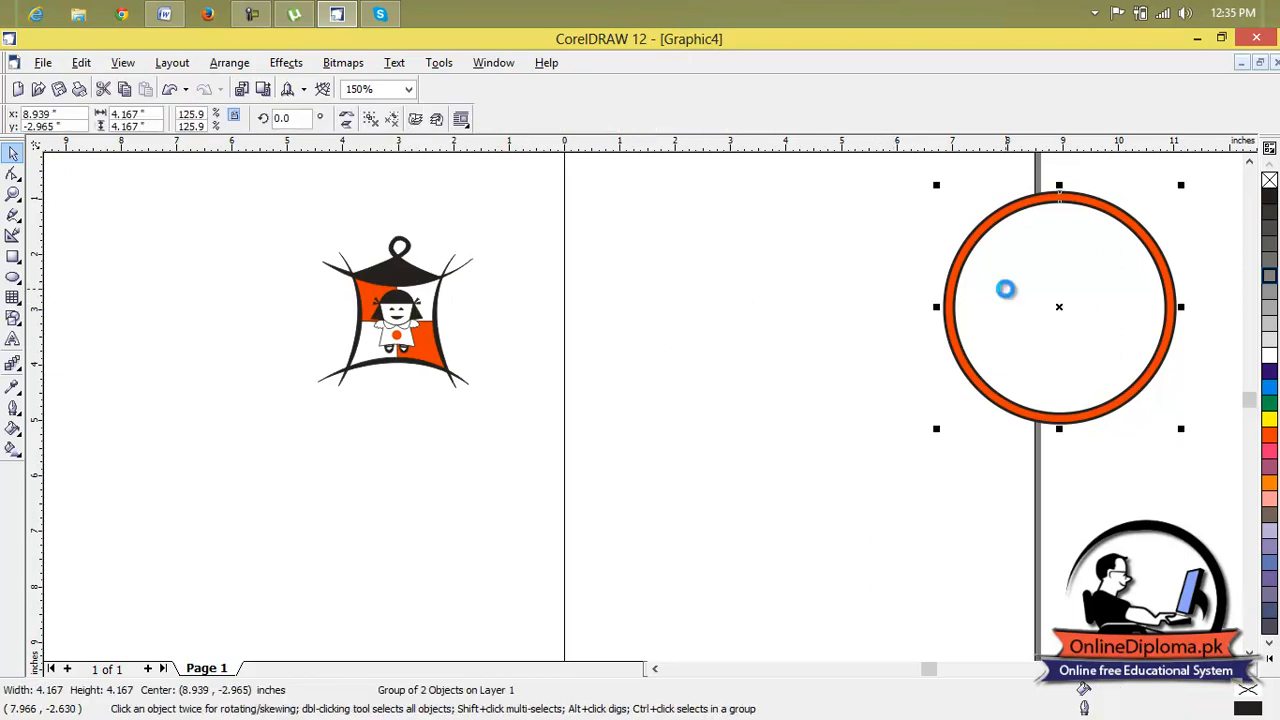
key("Delete")
Ungroup the pagoda figure so that its individual shapes can be edited.
left_click(386, 298)
scroll(386, 298, "up", 1)
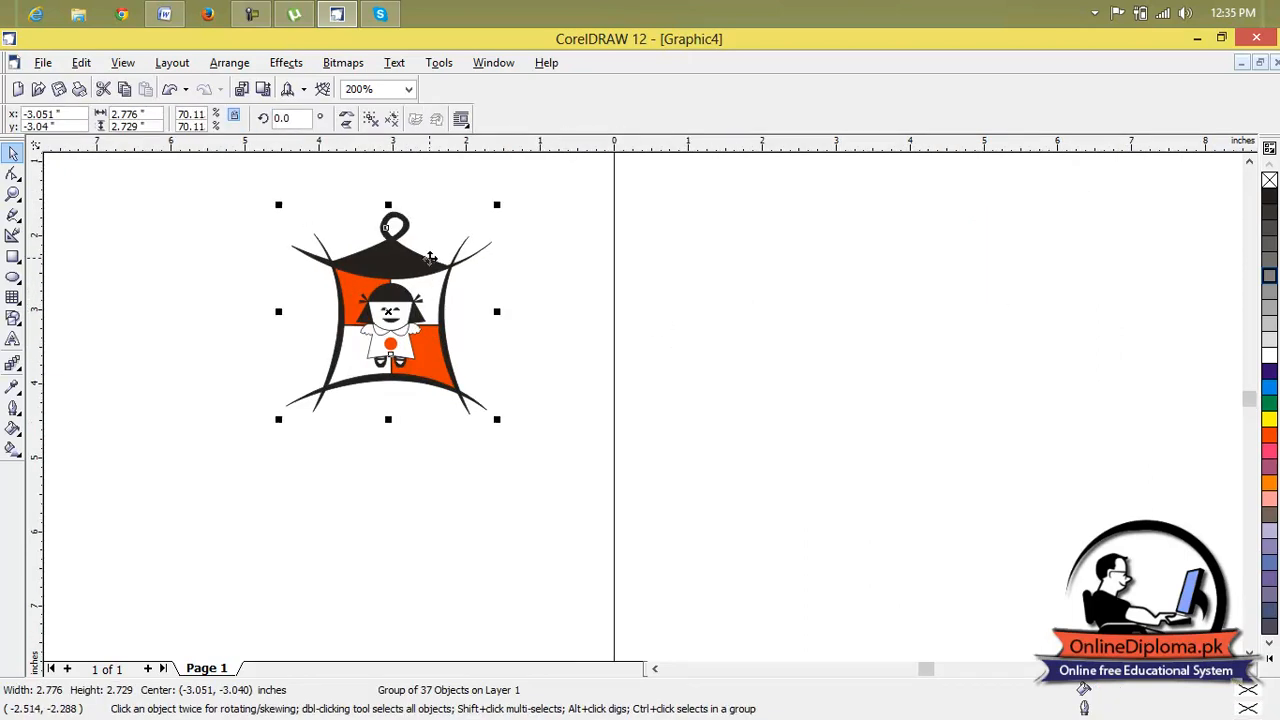
left_click(172, 63)
left_click(286, 63)
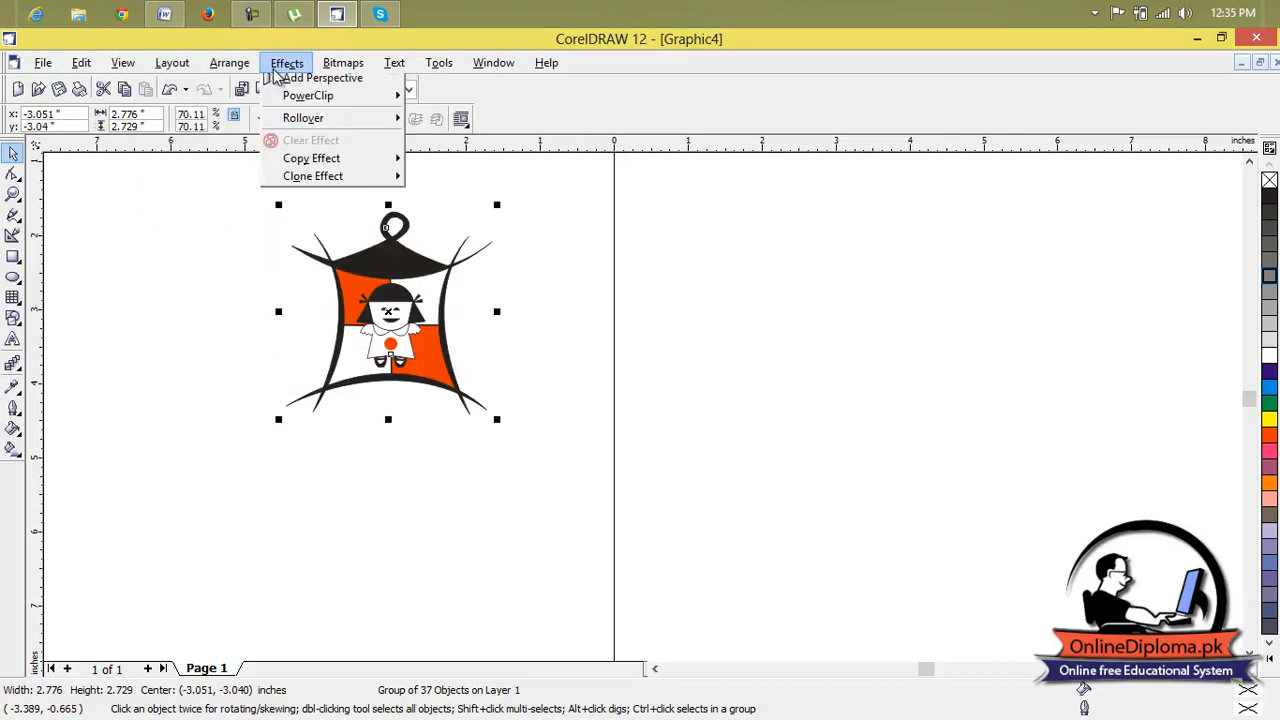
mouse_move(231, 66)
left_click(244, 182)
left_click(530, 281)
Try moving the doll's face circle, black hair cap, right hair piece and neck curve away from the figure.
left_click(410, 316)
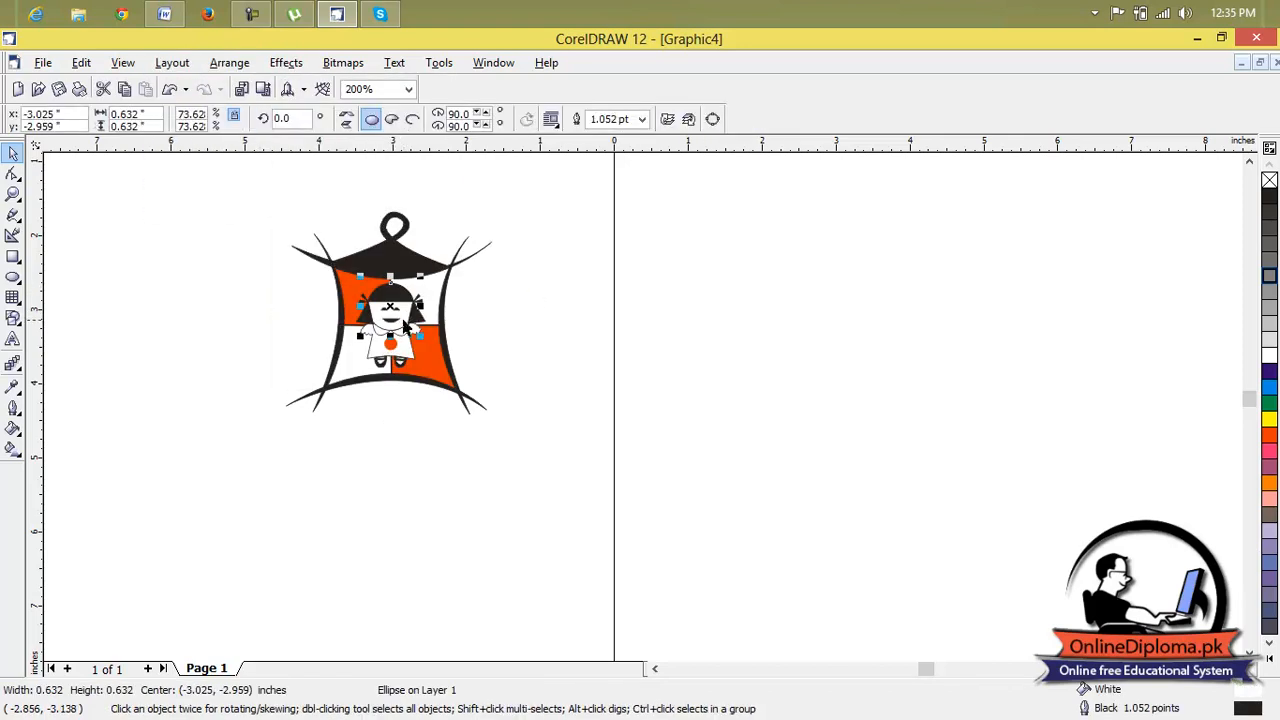
left_click_drag(392, 303, 706, 360)
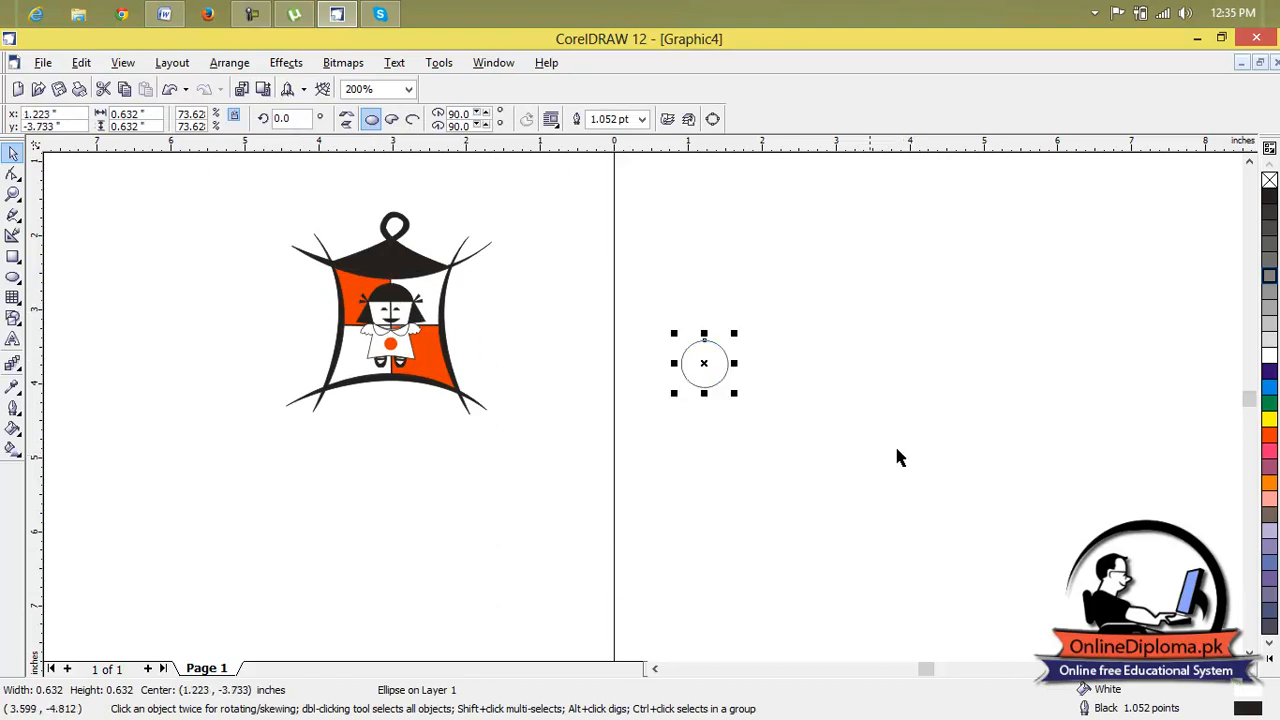
left_click(396, 295)
left_click_drag(391, 294, 741, 341)
left_click(412, 316)
left_click_drag(414, 316, 644, 391)
left_click(405, 325)
left_click_drag(406, 326, 488, 365)
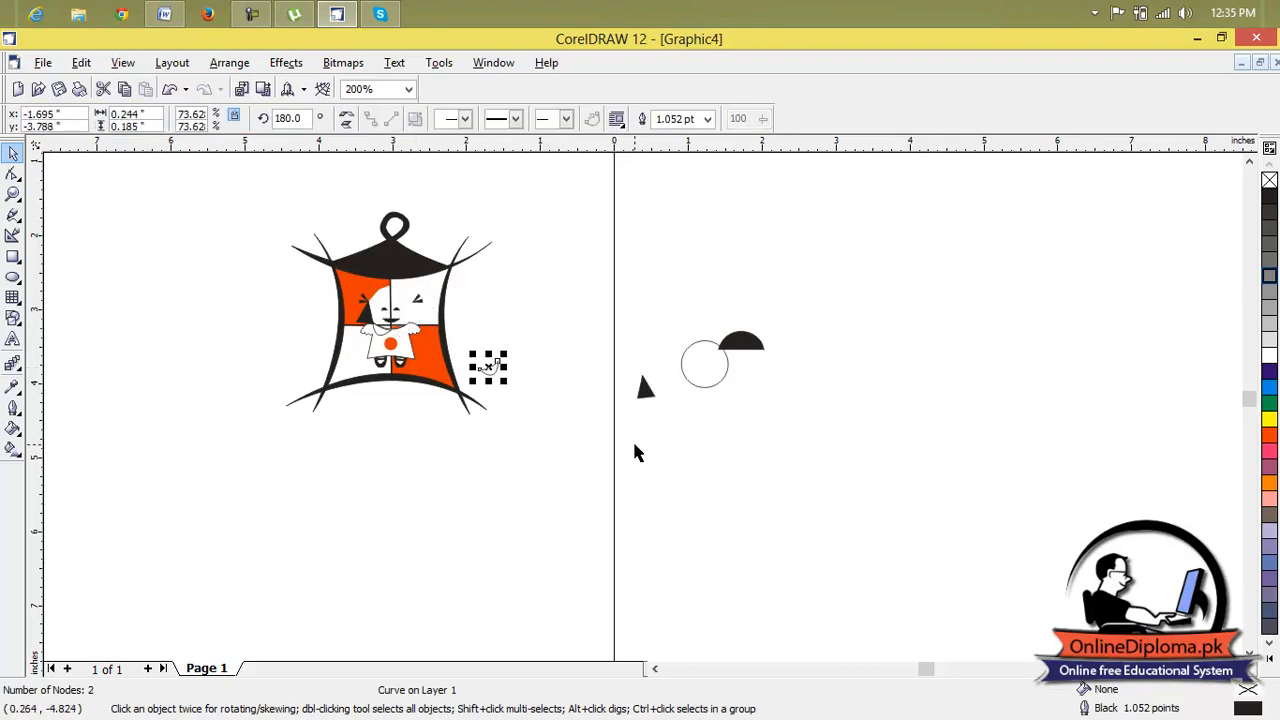
Undo the moves of the doll's separated face and hair parts.
key("ctrl+z")
key("ctrl+z")
key("ctrl+z")
key("ctrl+z")
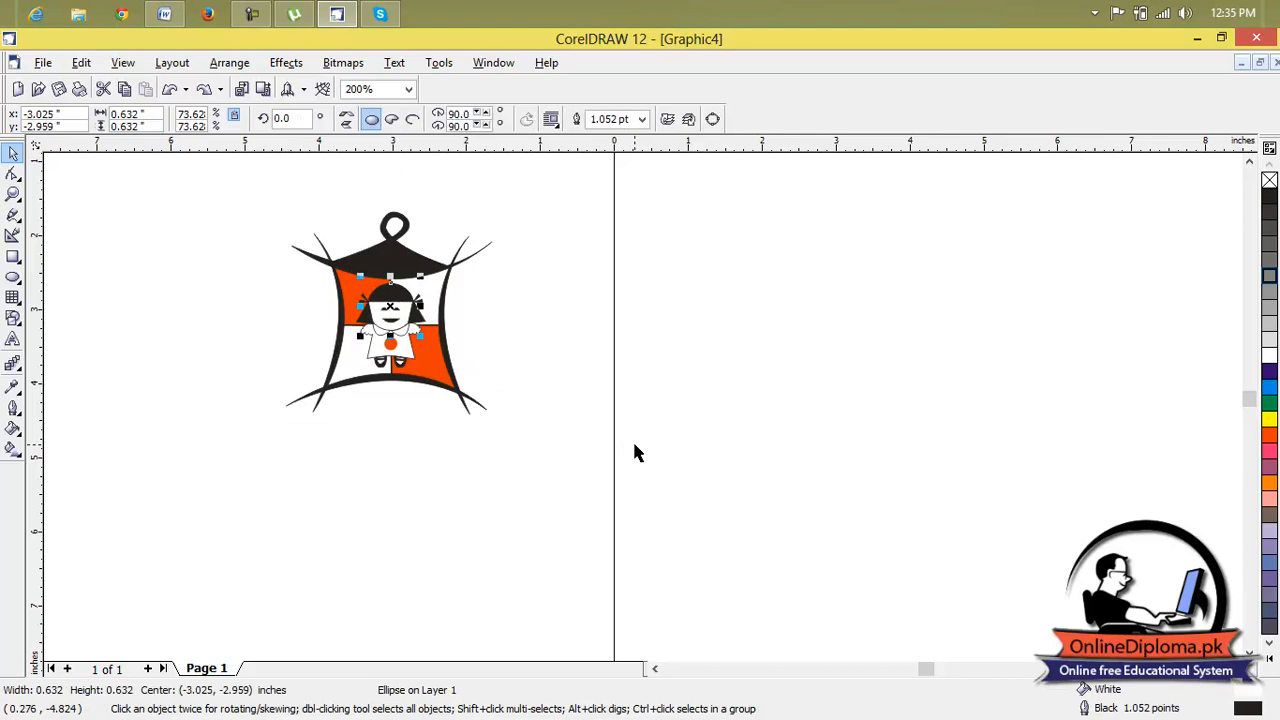
left_click(527, 364)
Fill the pagoda's black roof shape with dark purple.
left_click(399, 277)
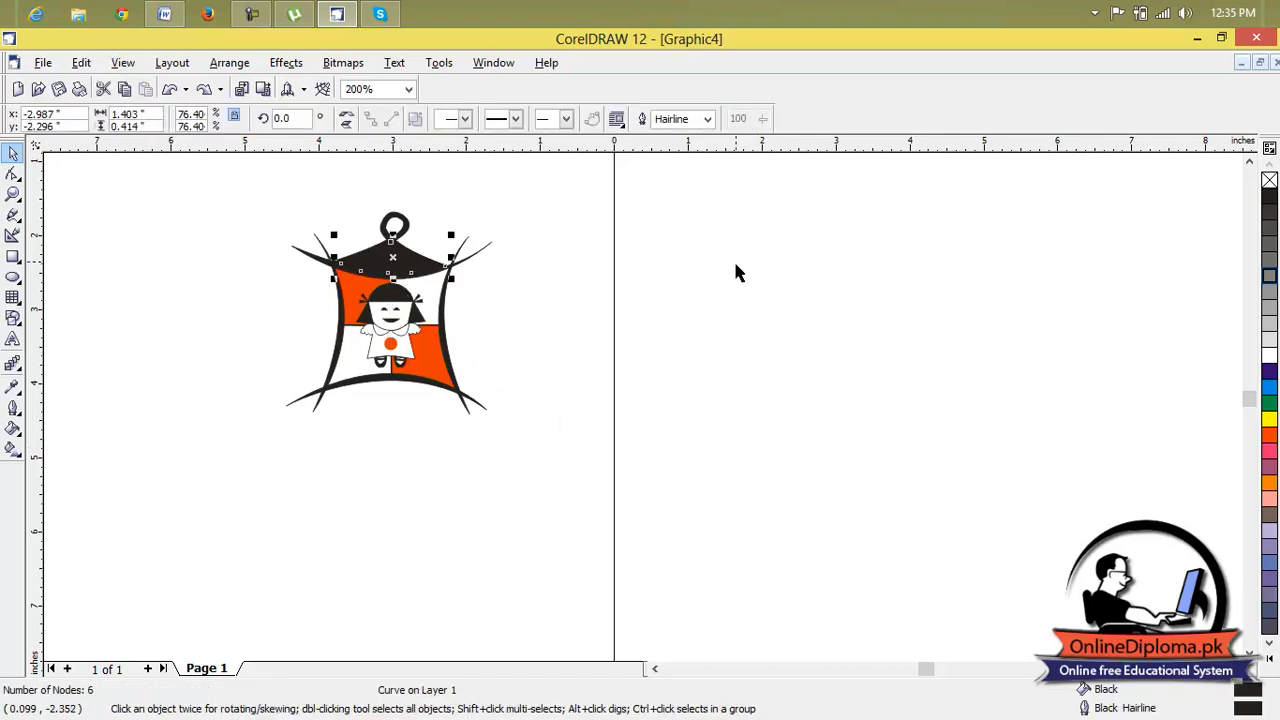
left_click(1269, 371)
scroll(404, 304, "up", 2)
left_click(397, 295)
Fill the pagoda's right side curve with green and its left side curve with red.
left_click(472, 302)
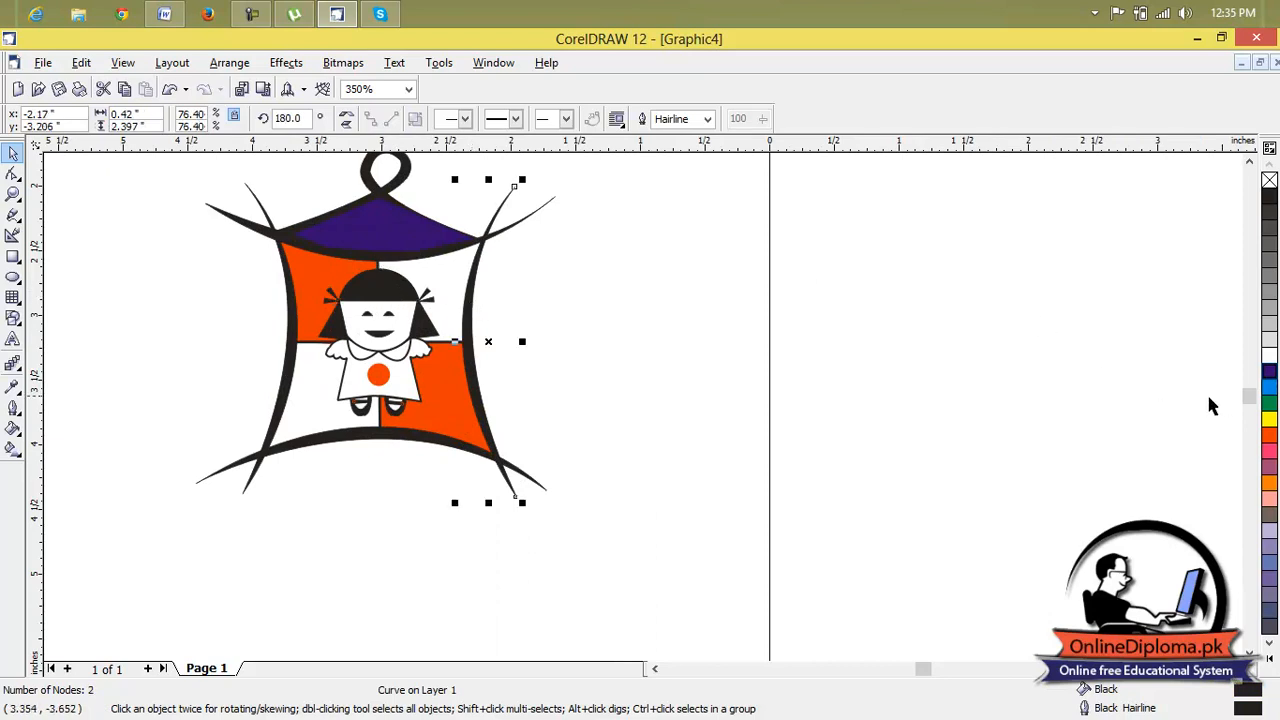
left_click(1269, 404)
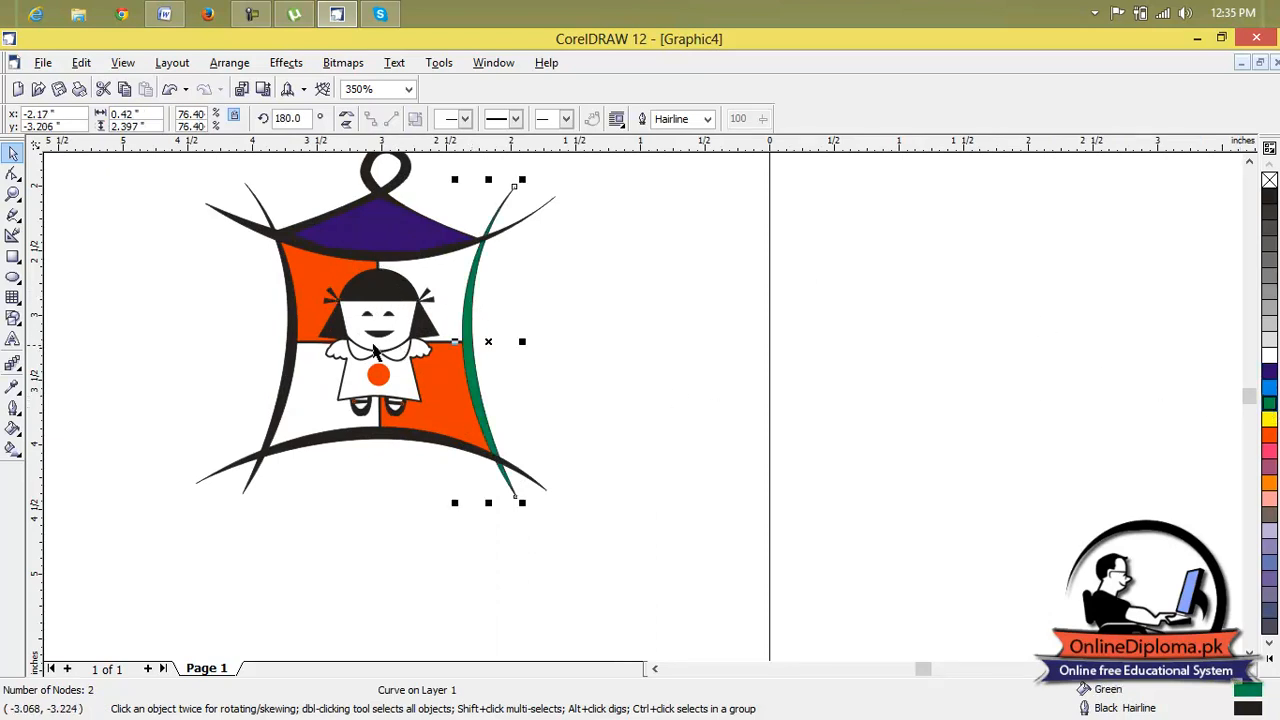
left_click(298, 350)
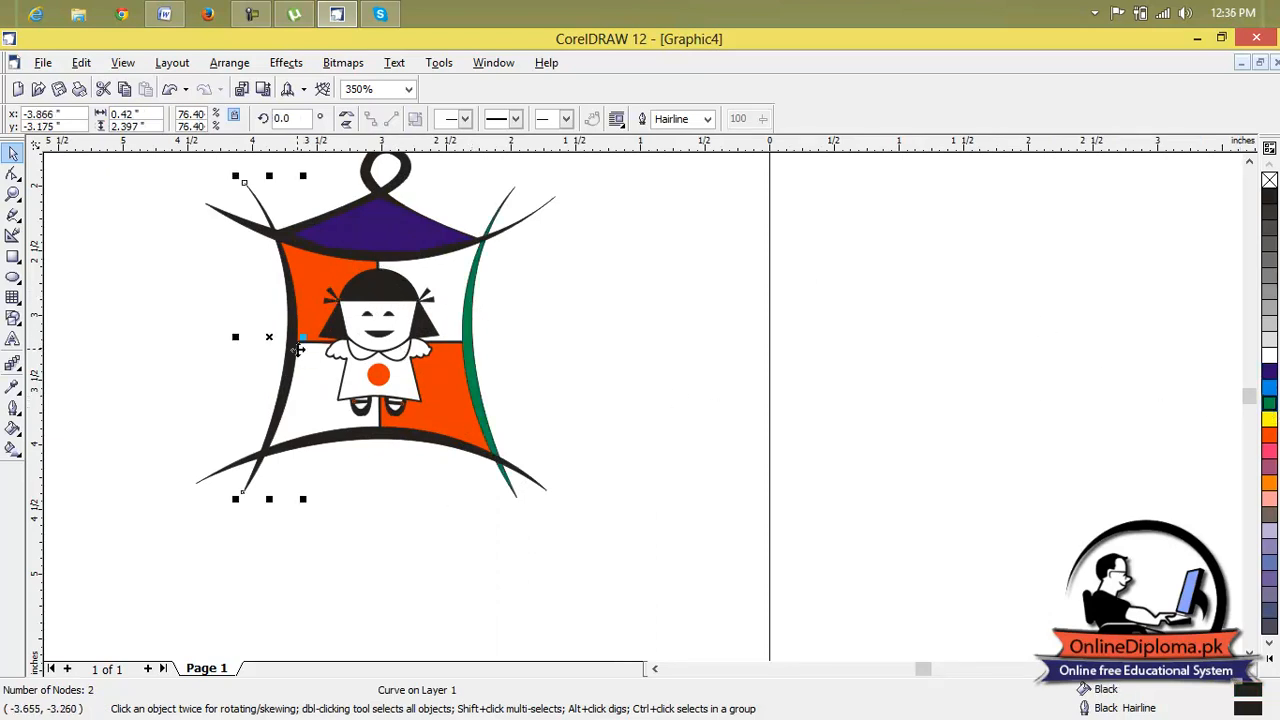
left_click(1270, 436)
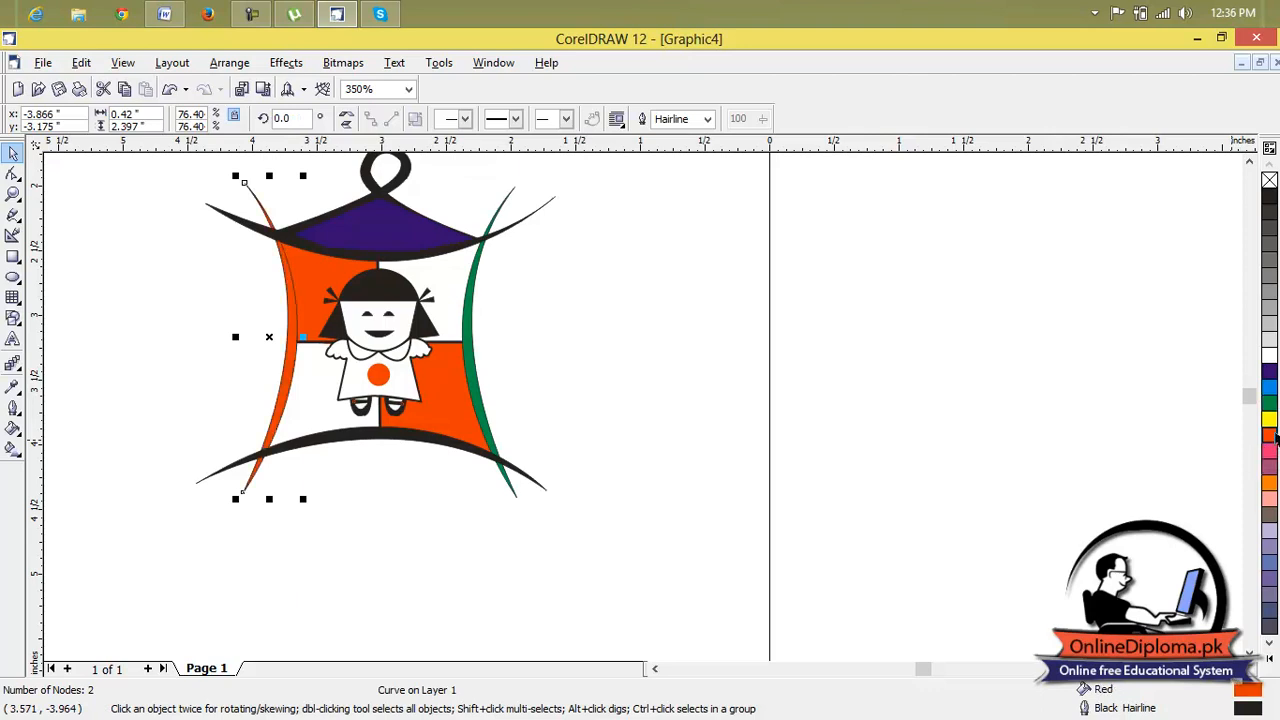
Fill the pagoda's bottom curve with dark purple and the curve beneath the roof with magenta.
left_click(467, 444)
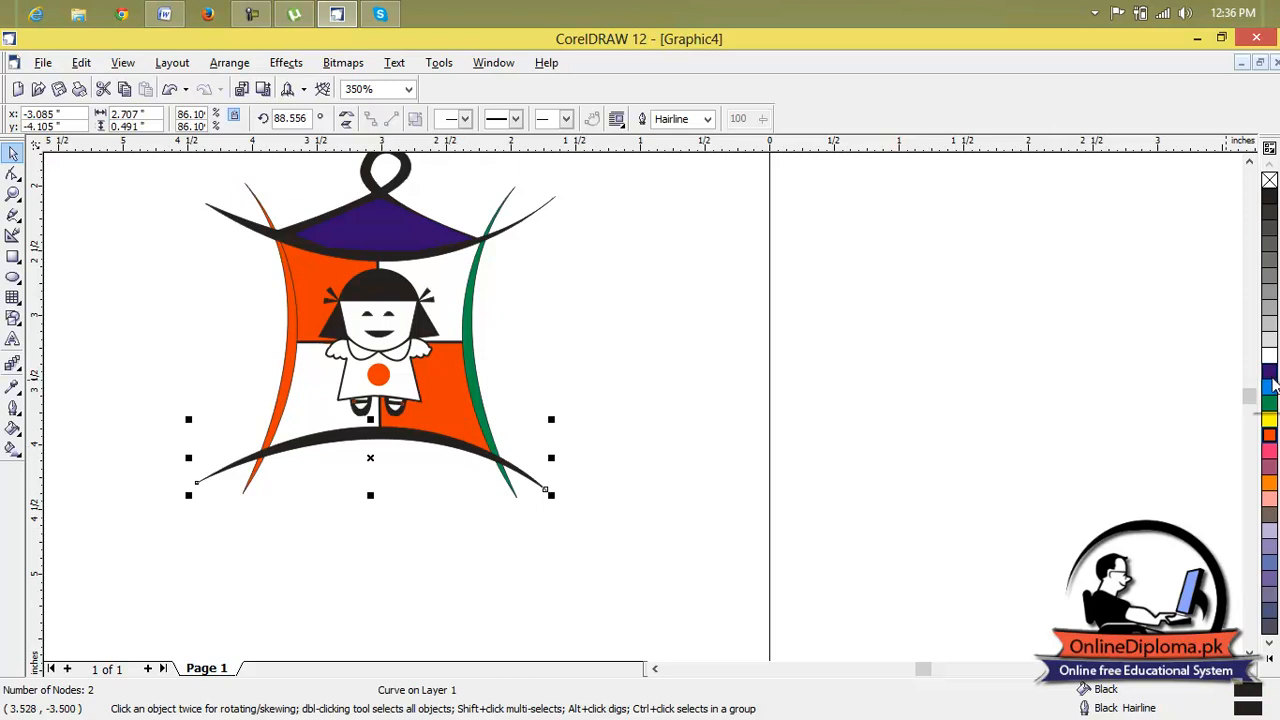
left_click(373, 268)
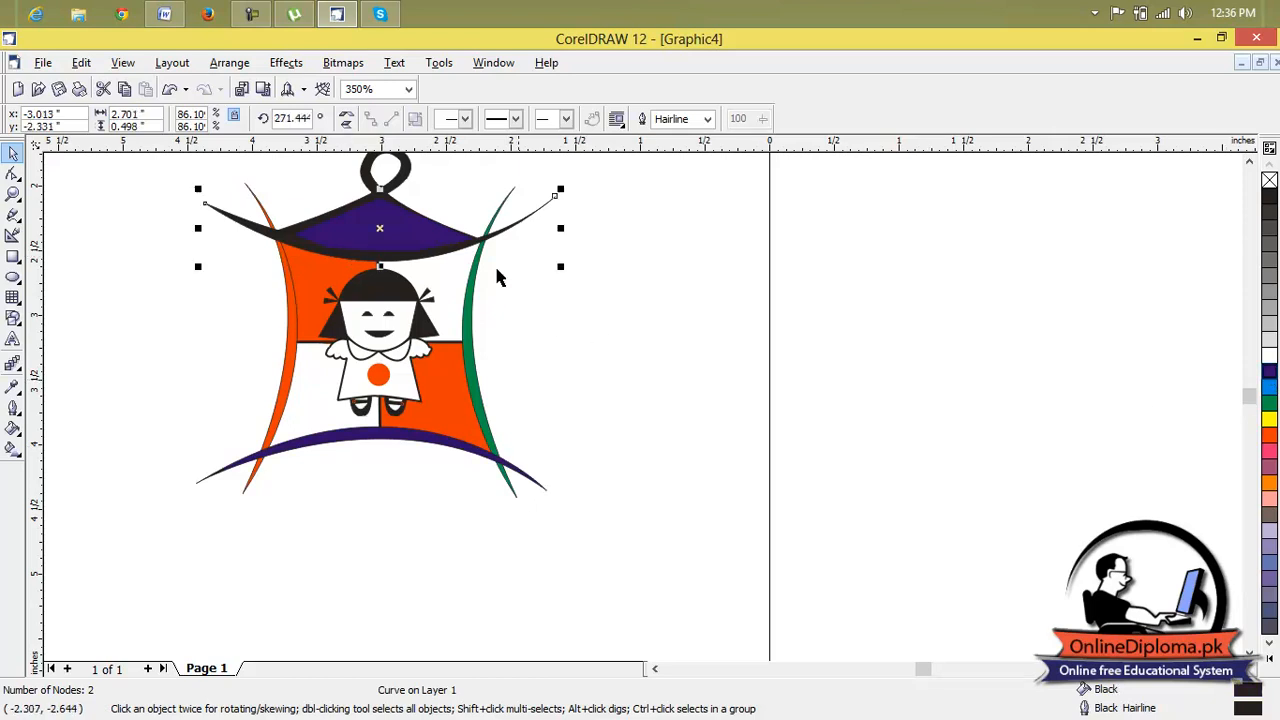
left_click(1269, 450)
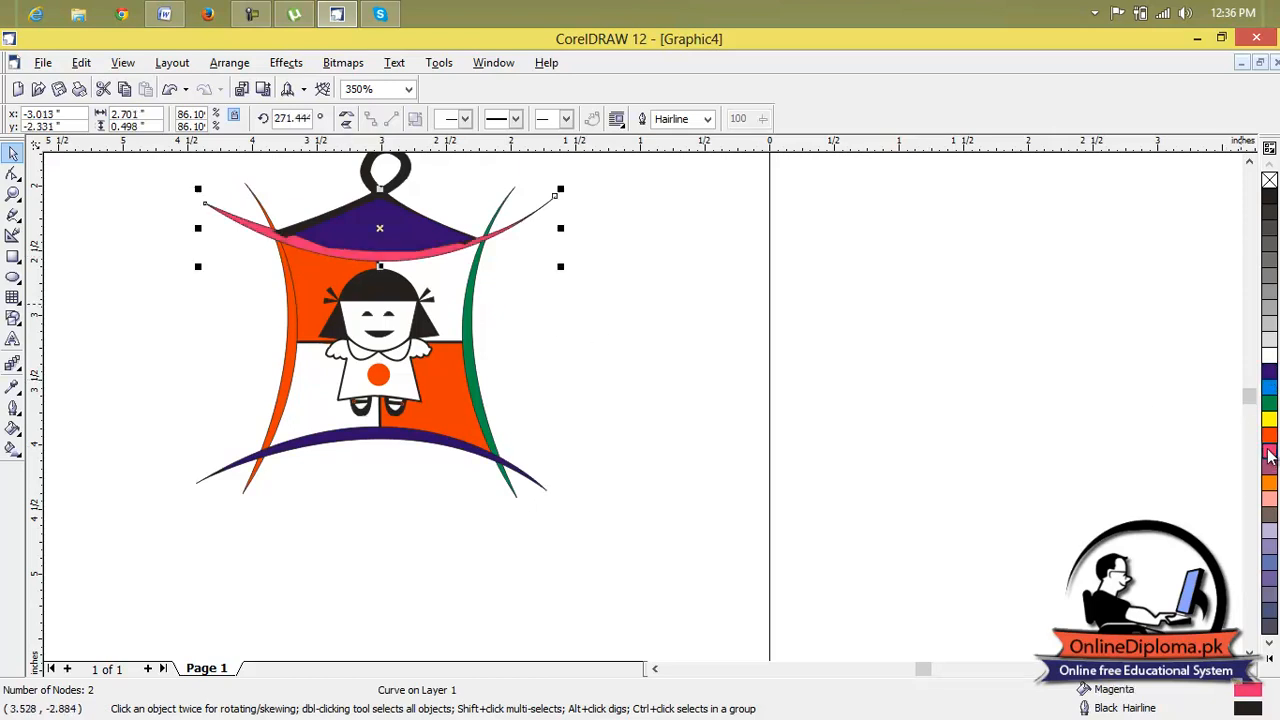
left_click(727, 323)
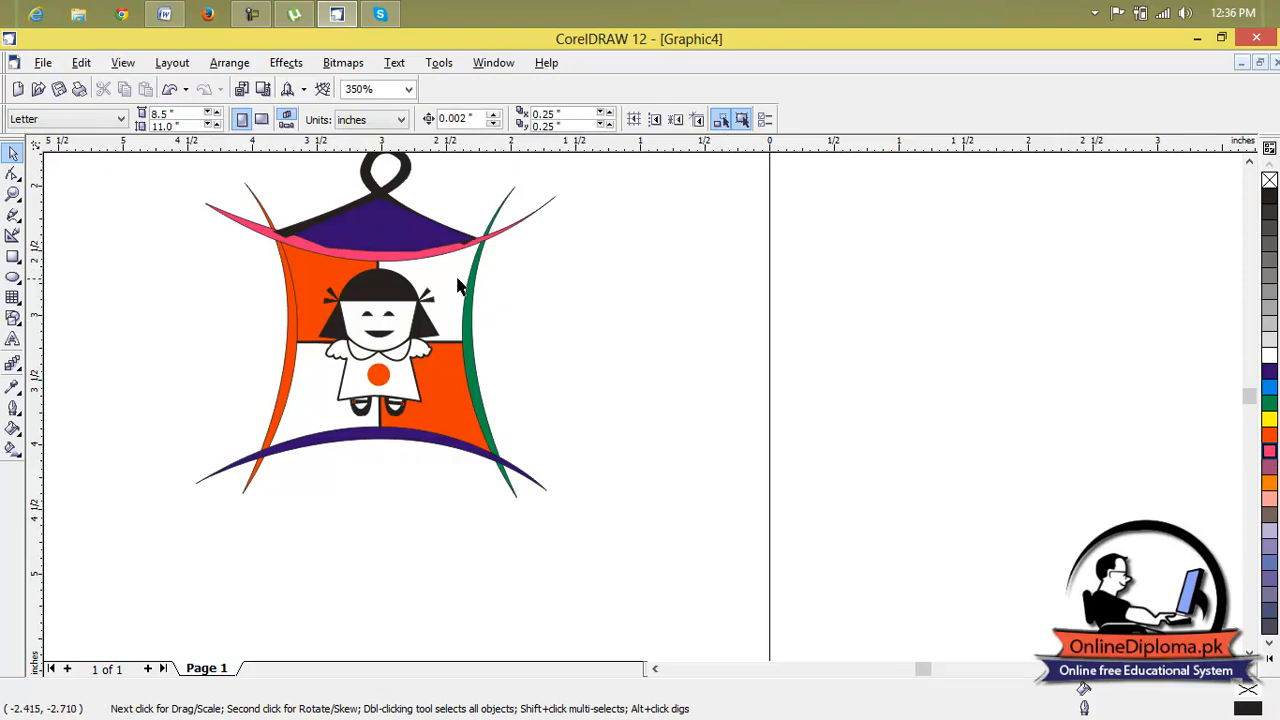
Apply a green fill to the horizontal divider line behind the doll and fill the doll's dress with bright blue.
left_click(448, 342)
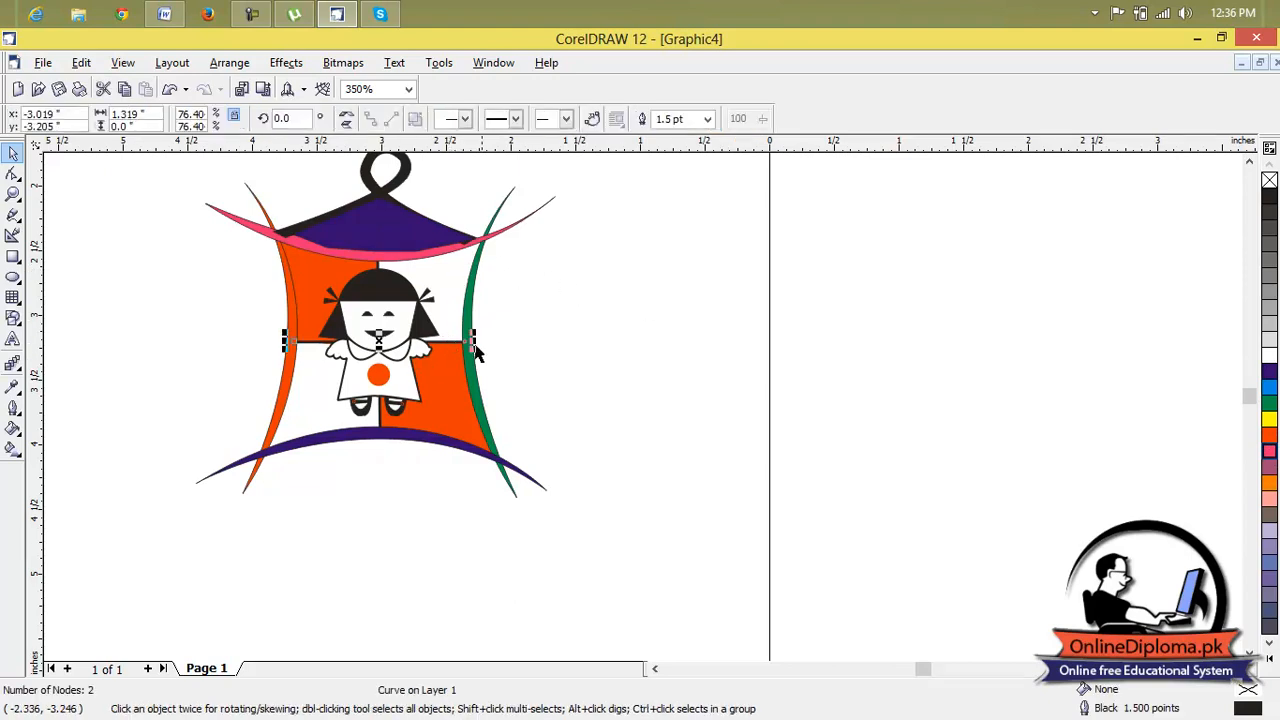
left_click(1269, 402)
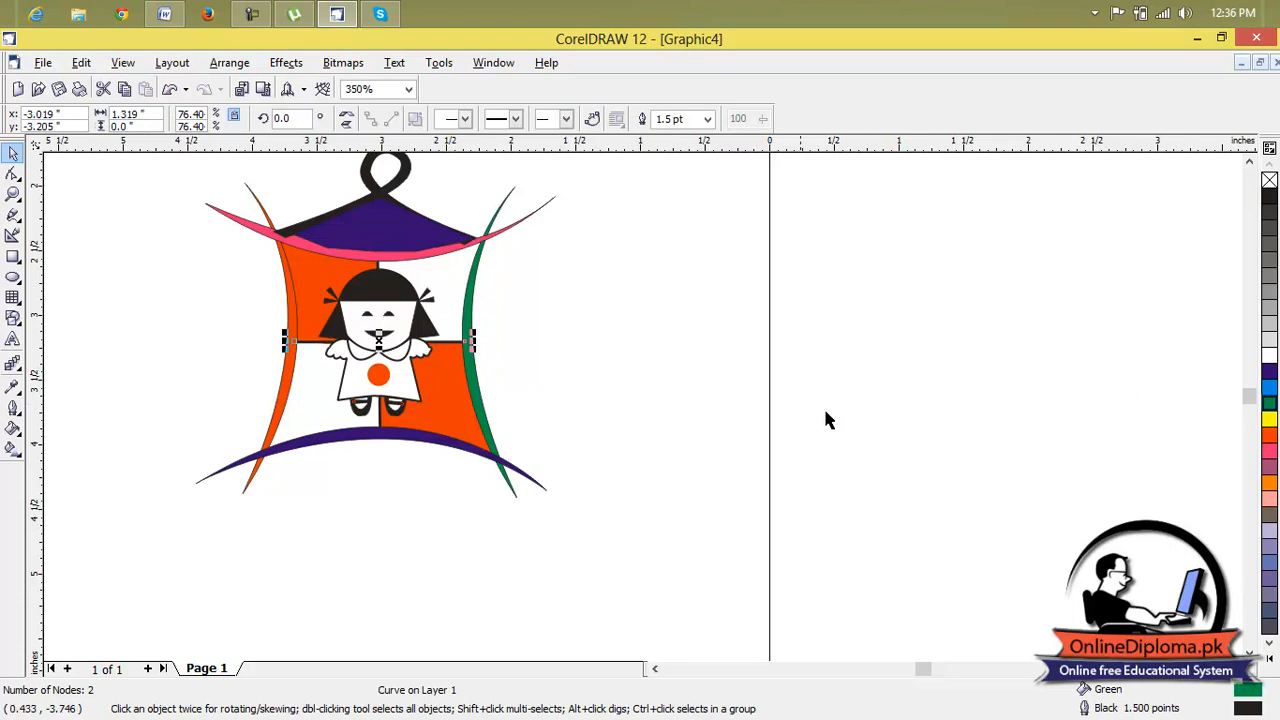
left_click(395, 384)
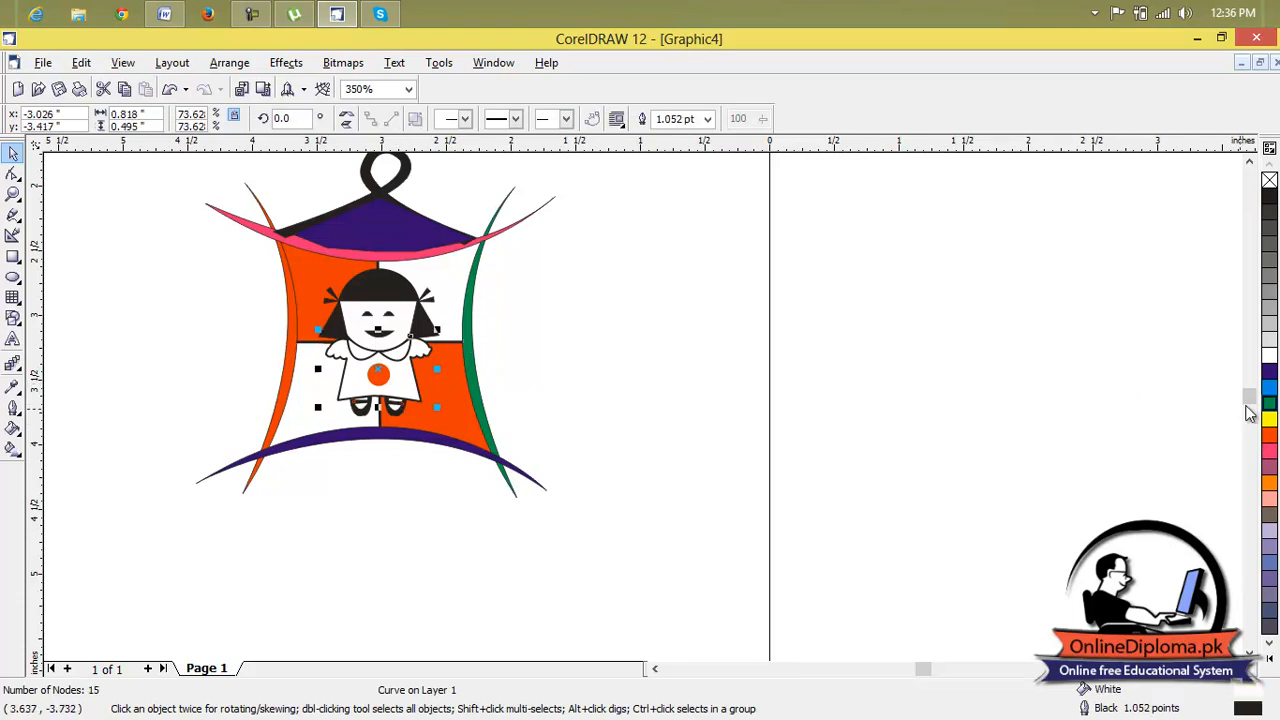
left_click(1269, 386)
left_click(263, 257)
scroll(352, 304, "up", 1)
scroll(391, 297, "down", 1)
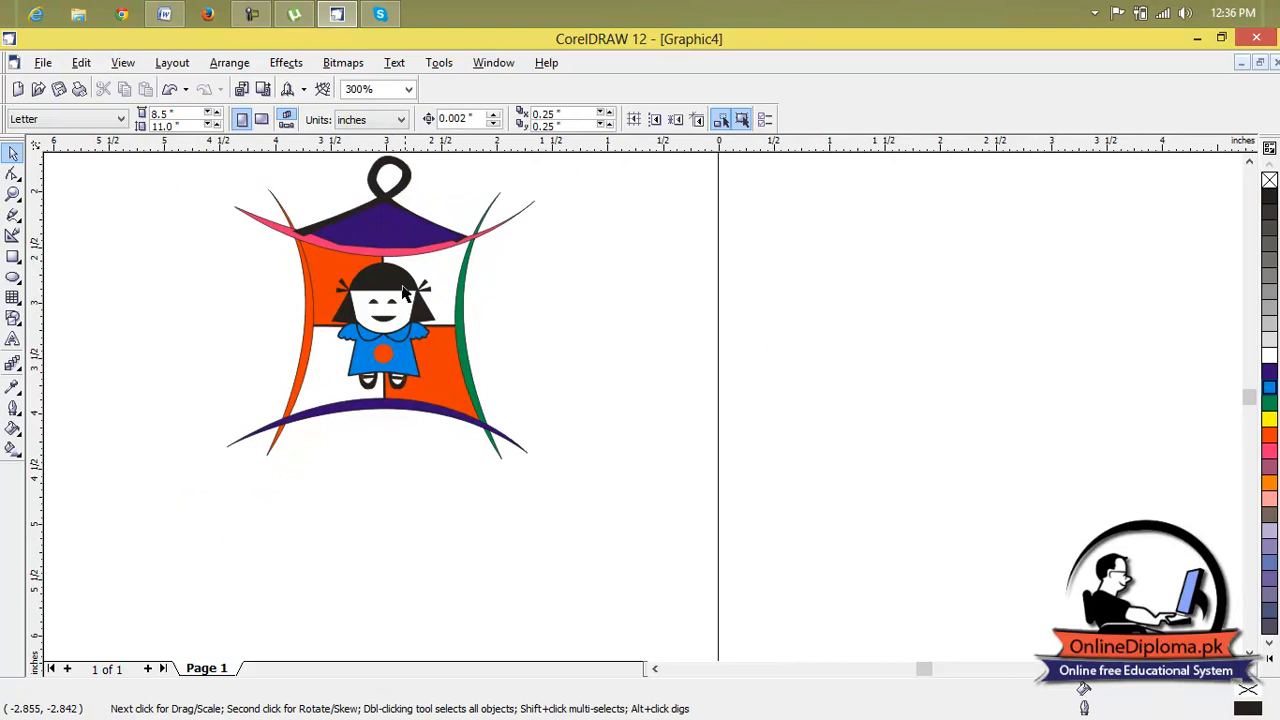
Fill the pagoda's top loop and roof edge shape with green.
left_click(407, 183)
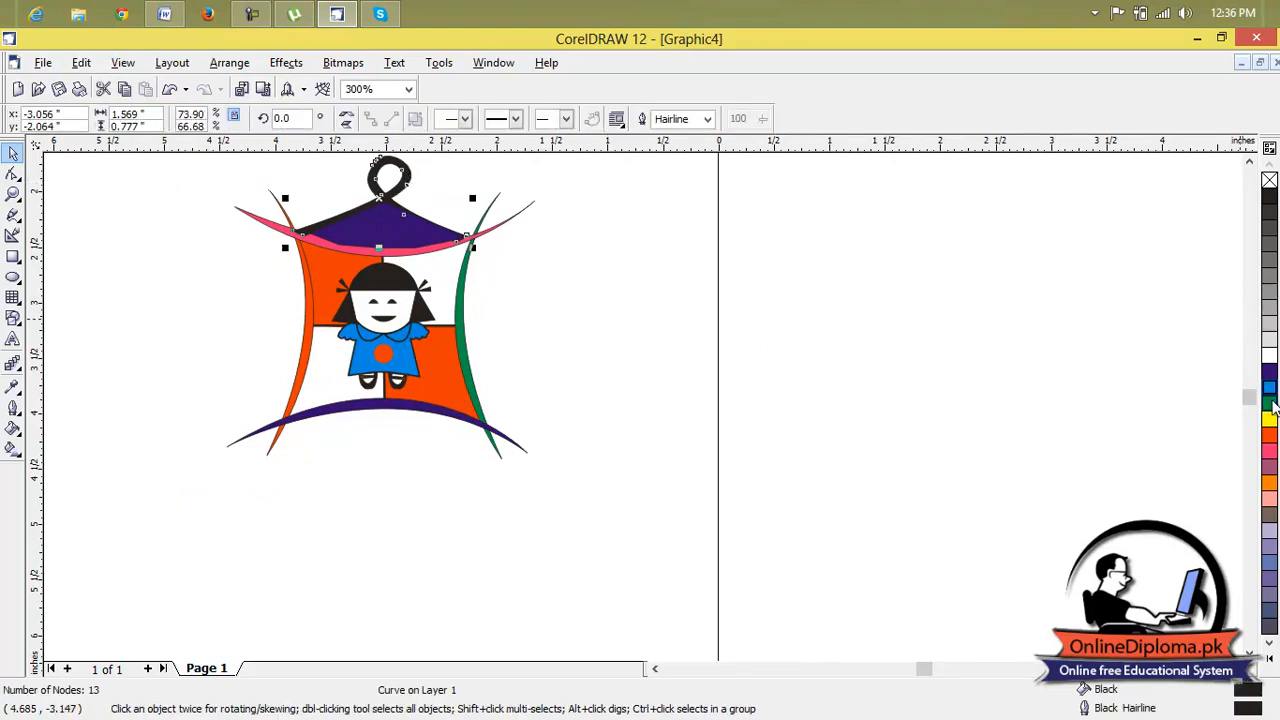
left_click(1270, 404)
left_click(540, 206)
scroll(407, 178, "up", 2)
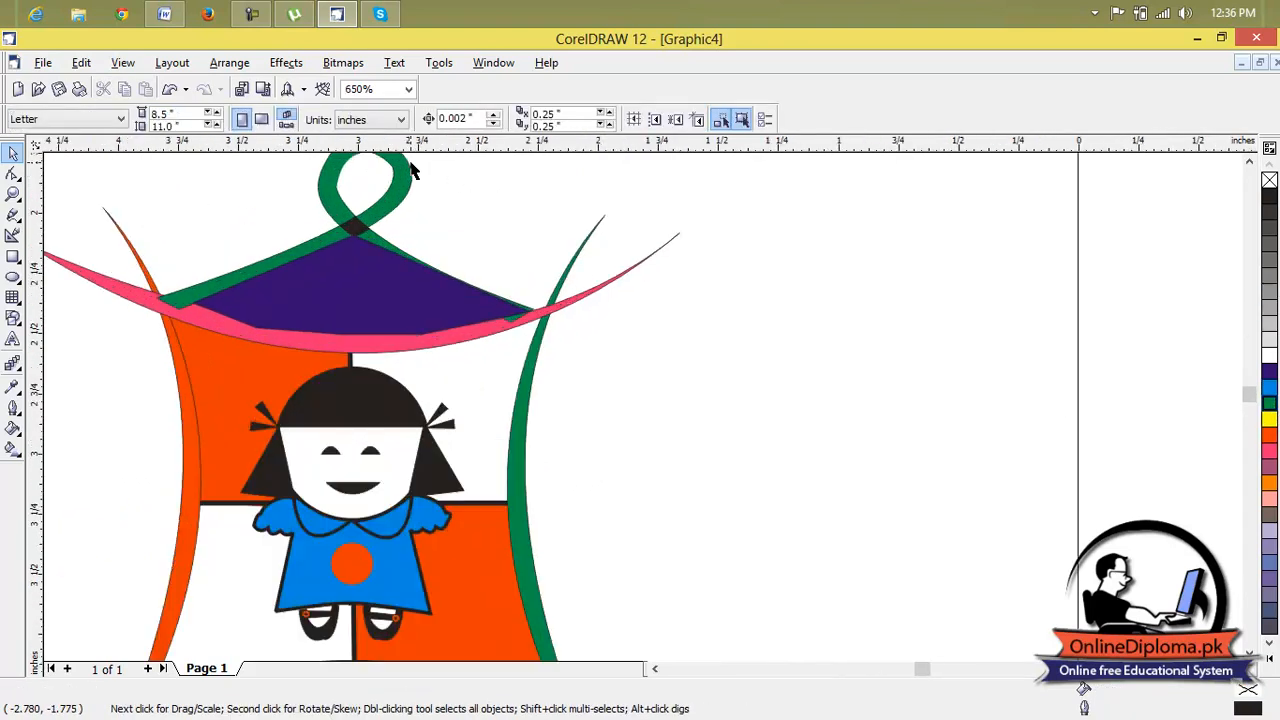
Fill the small knot at the pagoda roof's peak with bright blue.
left_click(346, 235)
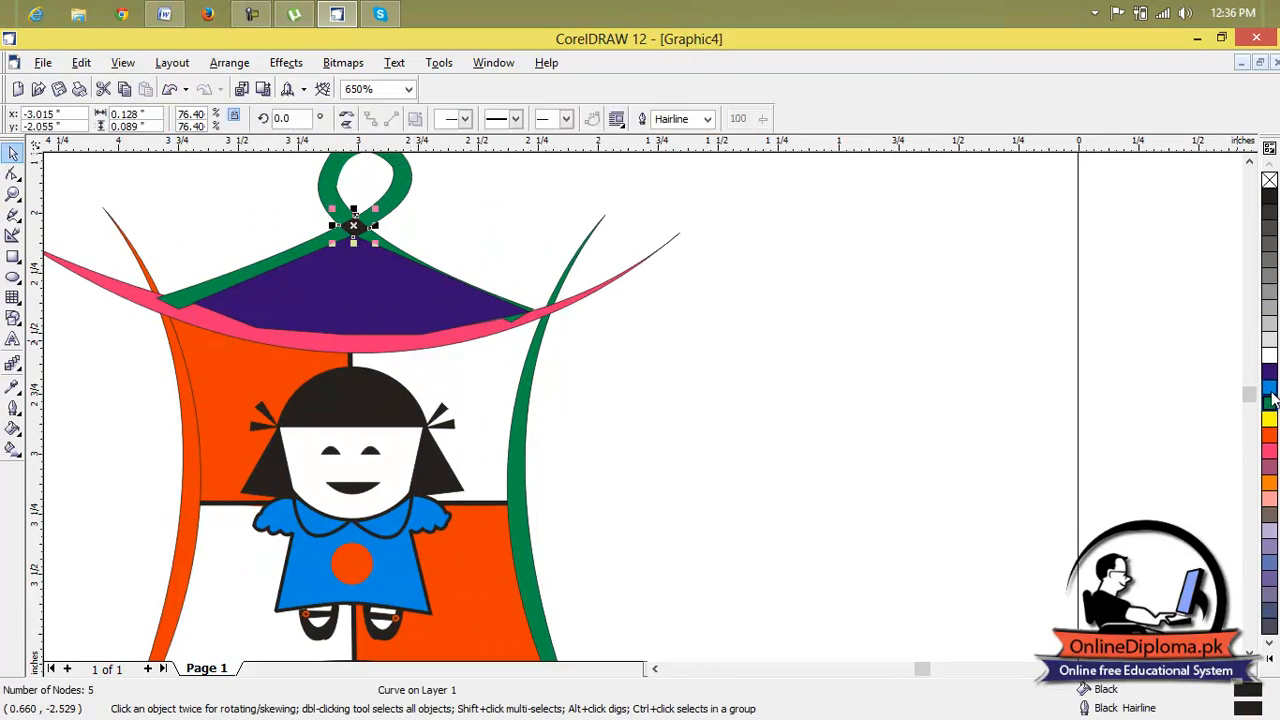
left_click(1270, 388)
left_click(953, 311)
Select every part of the recoloured pagoda emblem and group them into one object.
scroll(514, 282, "down", 2)
scroll(514, 285, "down", 5)
scroll(502, 292, "up", 5)
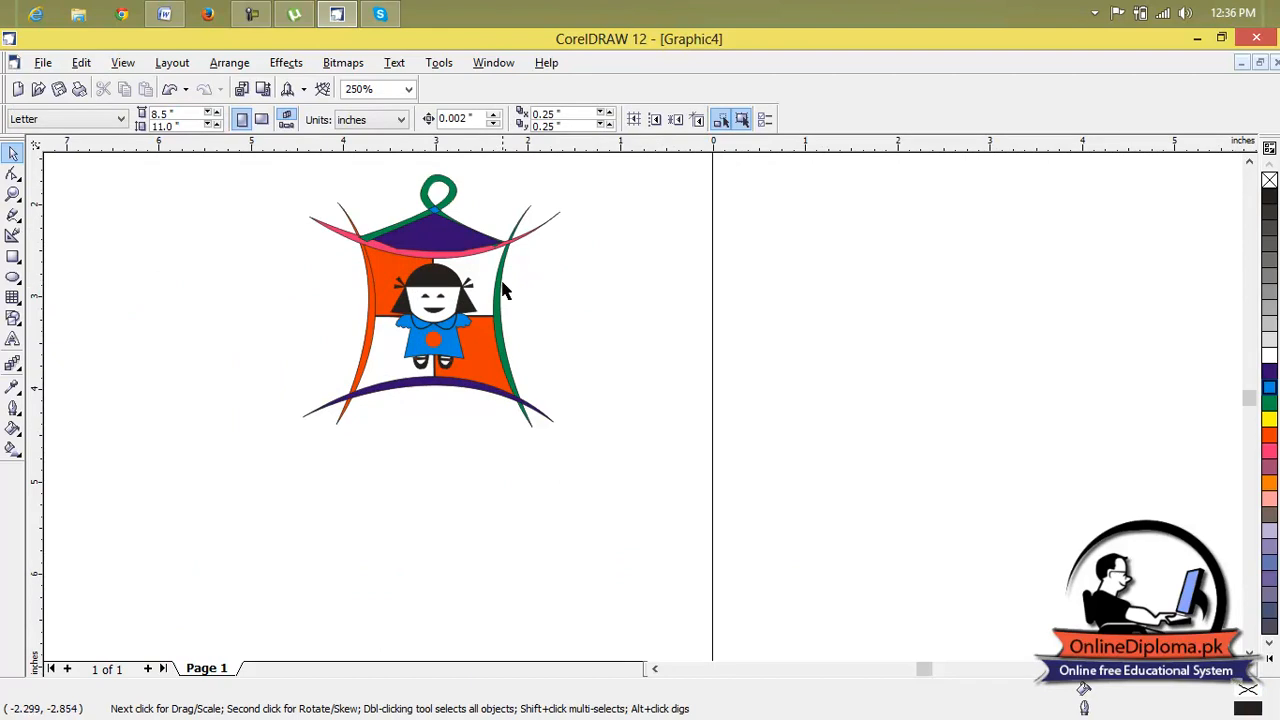
scroll(501, 293, "down", 3)
left_click_drag(413, 333, 411, 338)
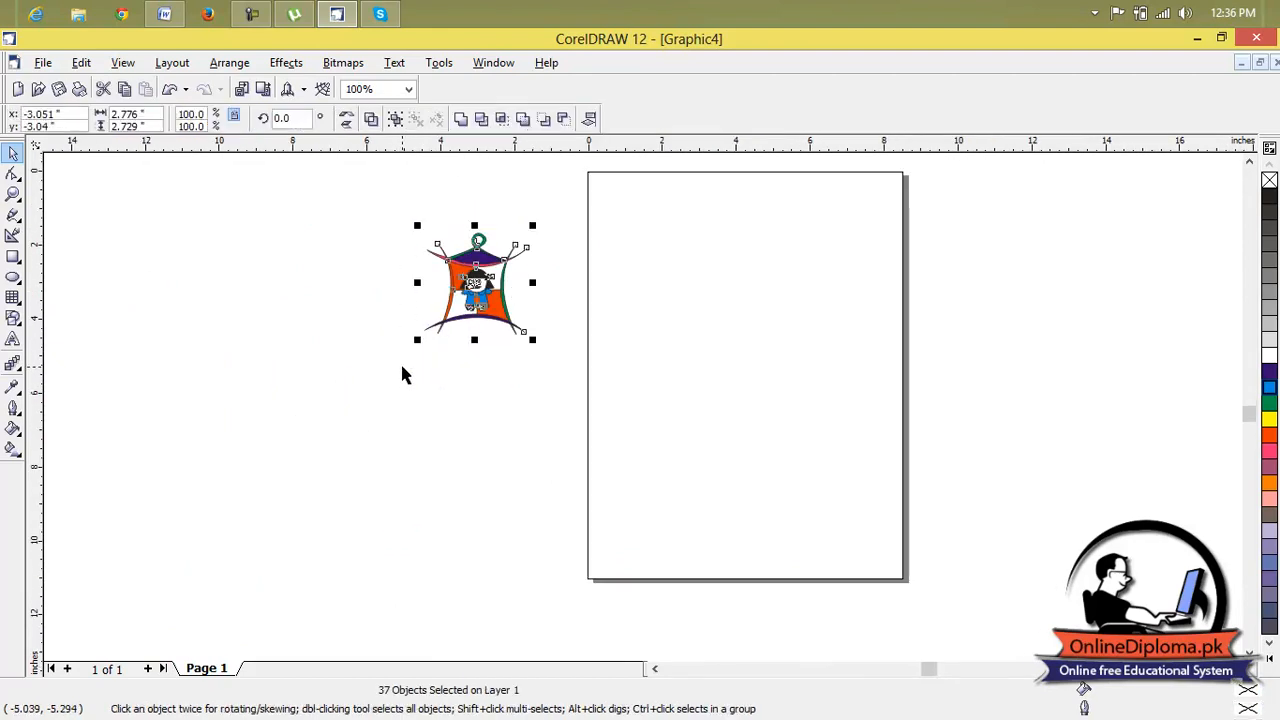
key("ctrl+g")
Scale the grouped emblem down to about 0.49 inch wide and place it in the page's upper-left corner.
mouse_move(534, 340)
left_mouse_down()
mouse_move(429, 237)
mouse_move(453, 261)
mouse_move(442, 250)
mouse_move(608, 219)
mouse_move(605, 187)
left_mouse_up()
left_click(518, 222)
scroll(611, 190, "up", 3)
scroll(1256, 188, "up", 2)
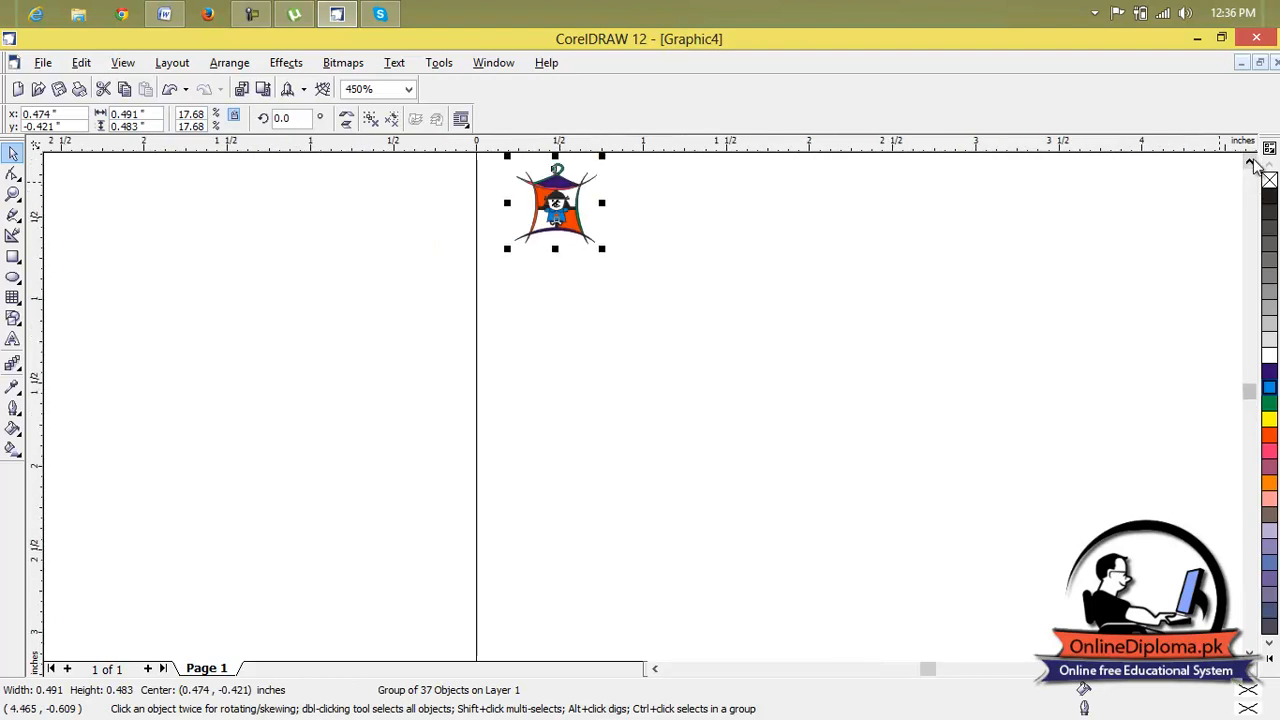
Duplicate the small emblem directly beneath the original and repeat the duplication to start a vertical column along the page's left edge.
key("ctrl+d")
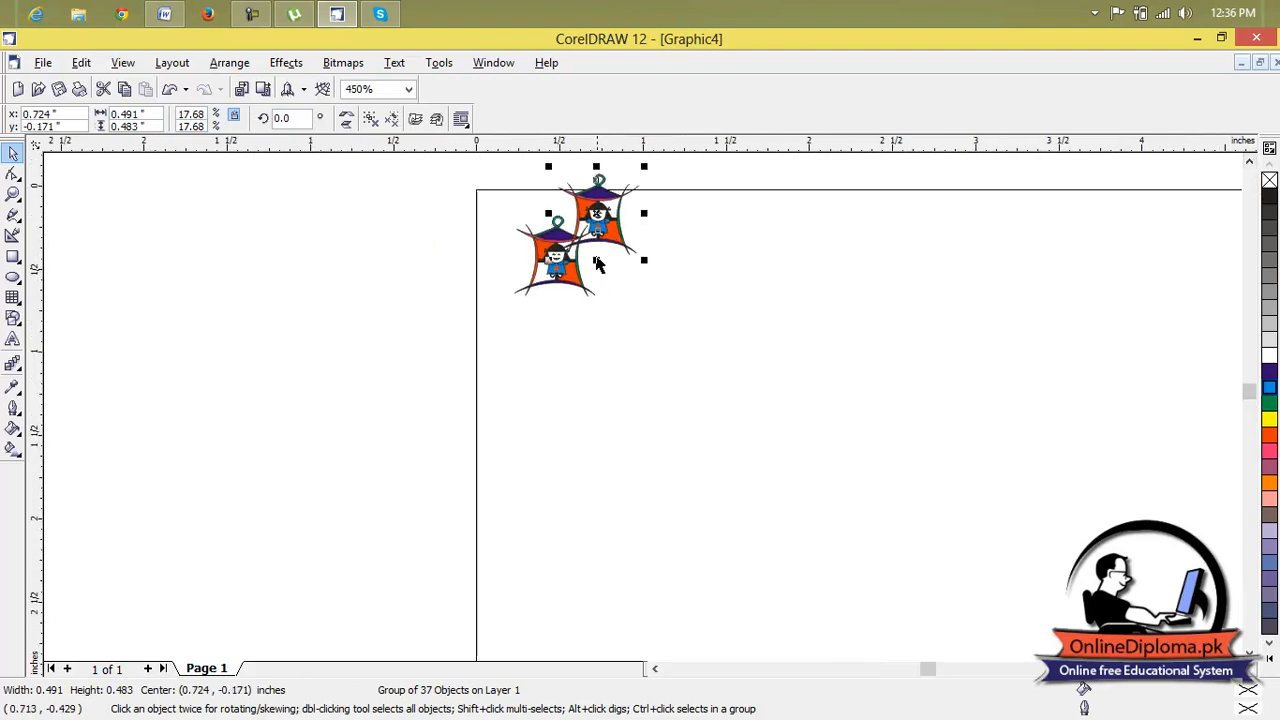
left_click_drag(600, 216, 559, 325)
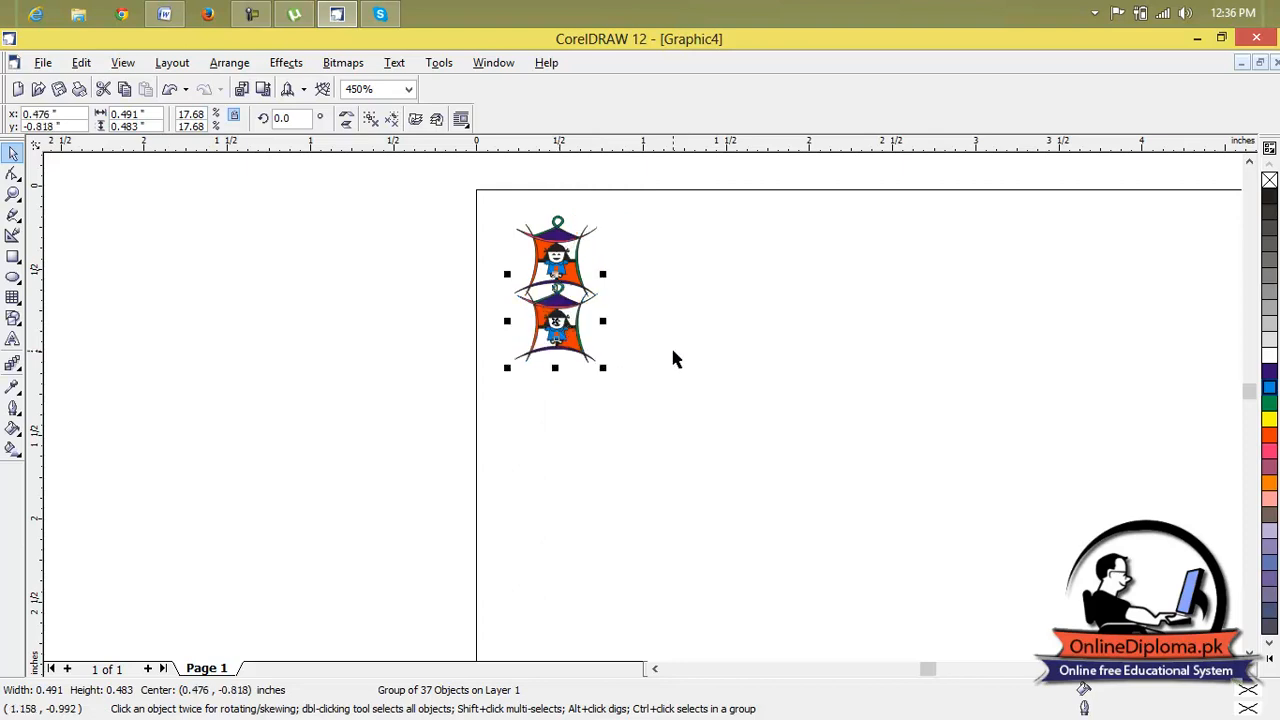
key("ctrl+r")
key("ctrl+r")
key("ctrl+r")
key("ctrl+r")
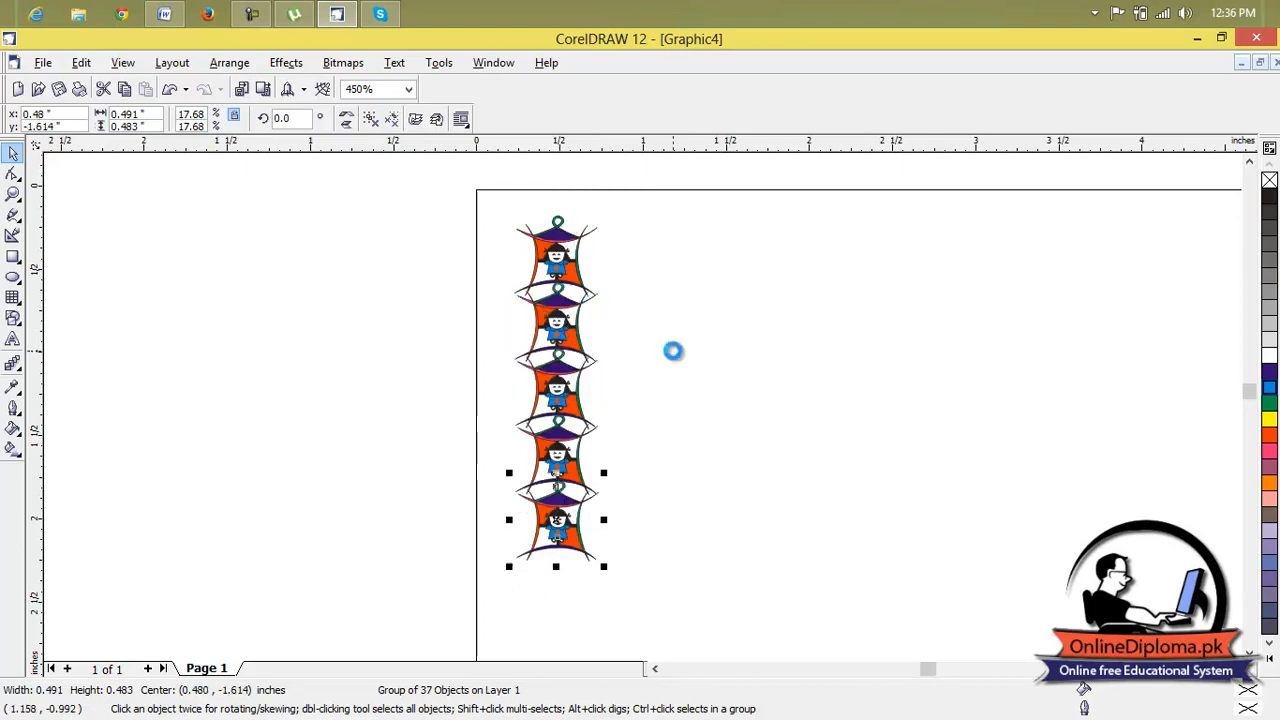
Keep repeating the duplication until the emblem column runs down to the bottom of the page.
scroll(1076, 478, "down", 1)
scroll(1076, 478, "down", 1)
left_click(1249, 652)
scroll(1091, 470, "down", 2)
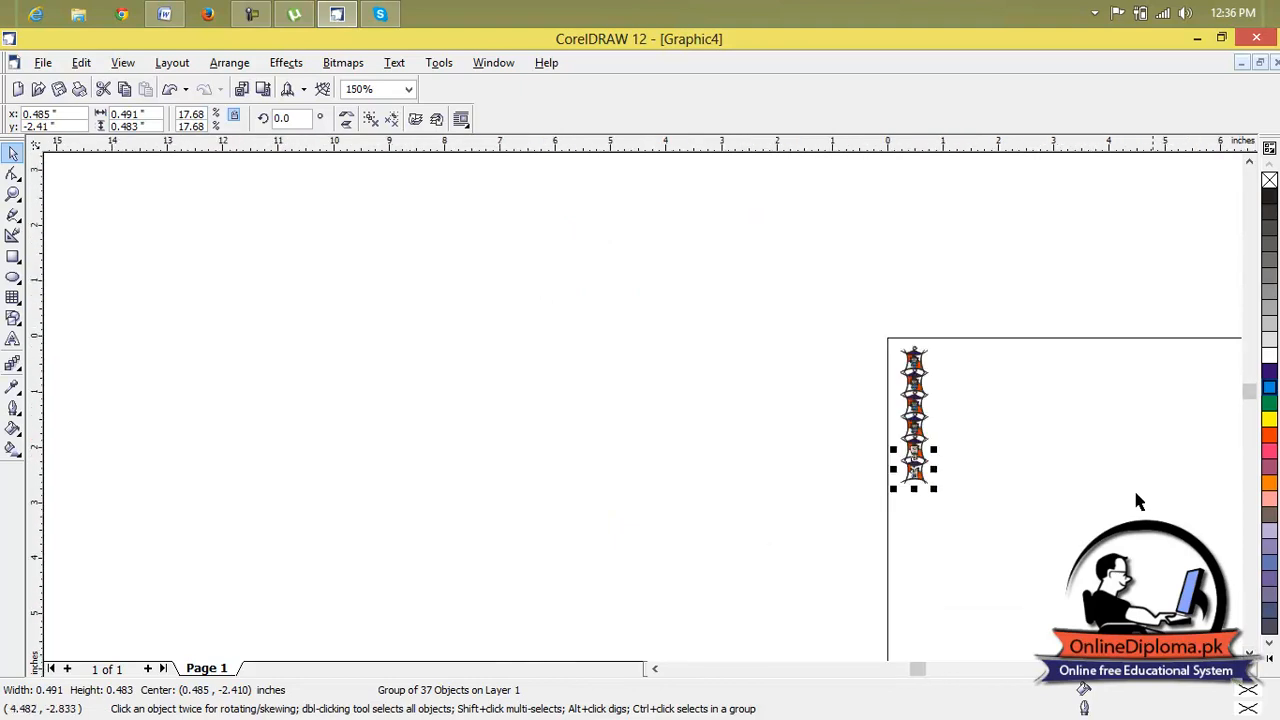
left_click(1249, 652)
left_click(1249, 653)
left_click(1249, 653)
left_click(1249, 653)
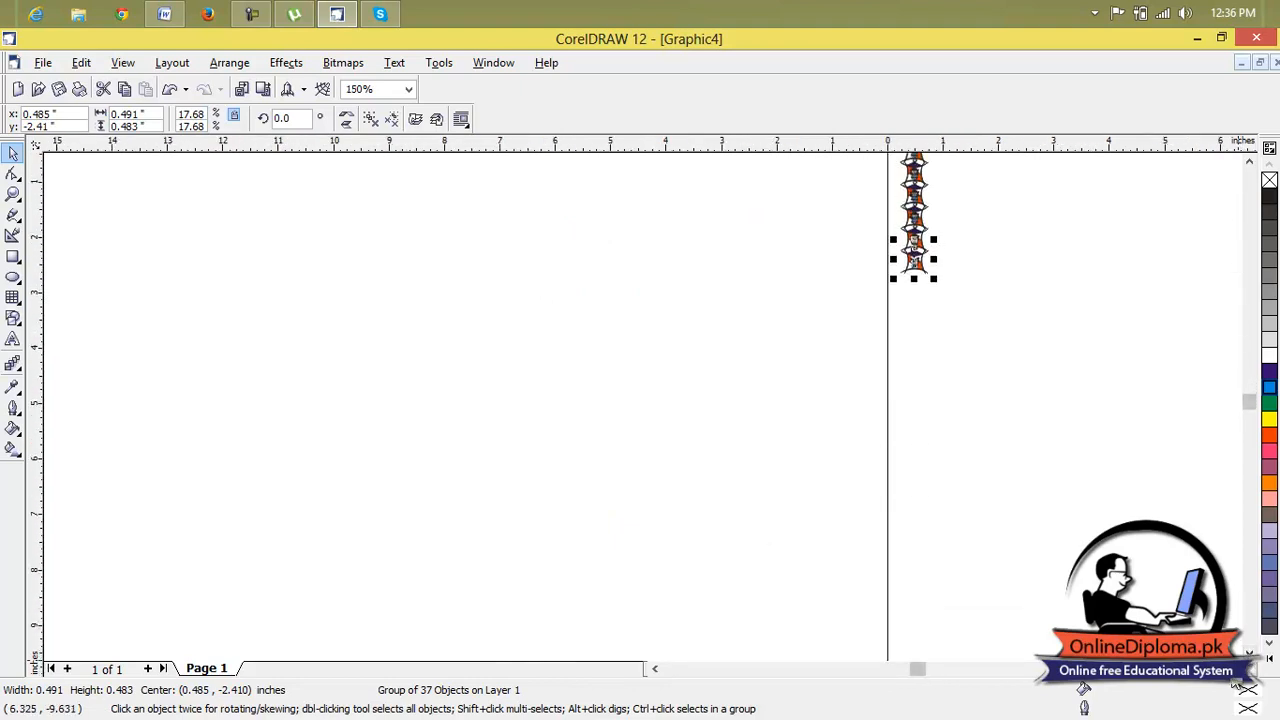
left_click(1236, 669)
left_click(1236, 669)
left_click(1236, 669)
scroll(959, 412, "down", 1)
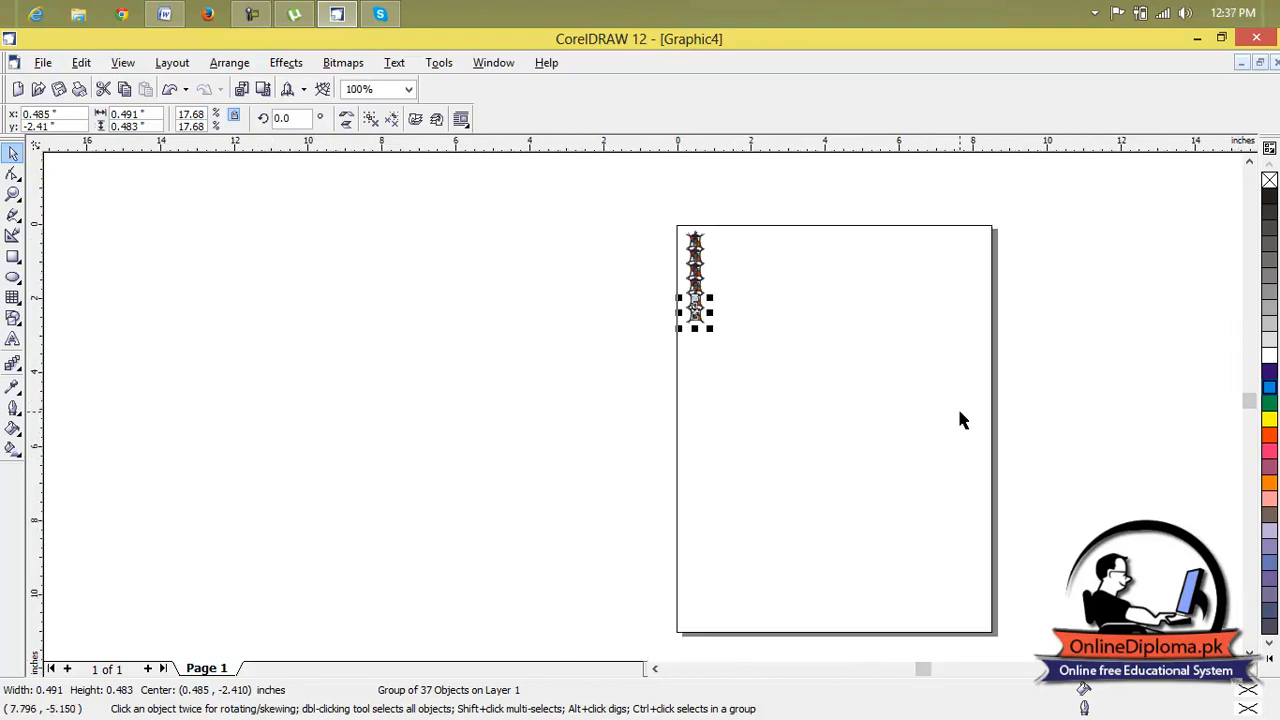
key("ctrl+r")
key("ctrl+r")
key("ctrl+r")
key("ctrl+r")
key("ctrl+r")
key("ctrl+r")
key("ctrl+r")
key("ctrl+r")
key("ctrl+r")
key("ctrl+r")
key("ctrl+r")
key("ctrl+r")
key("ctrl+r")
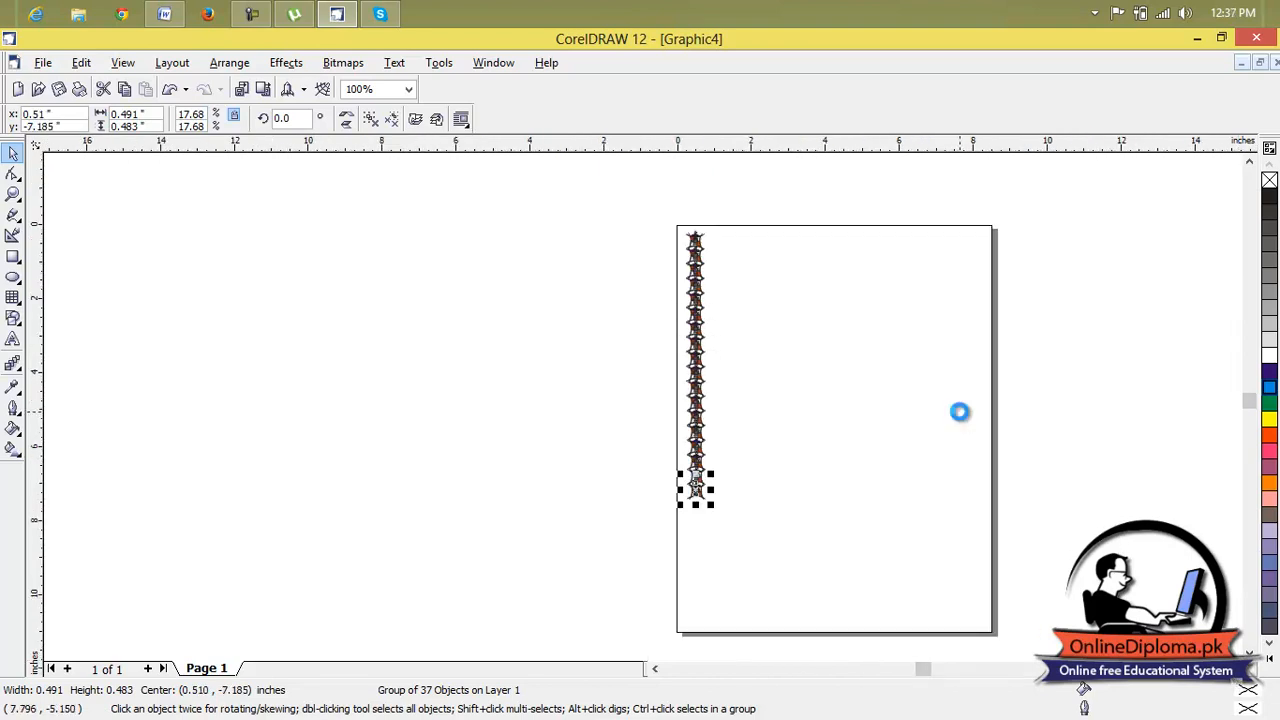
key("ctrl+r")
key("ctrl+r")
key("ctrl+r")
key("ctrl+r")
key("ctrl+r")
key("ctrl+r")
key("ctrl+r")
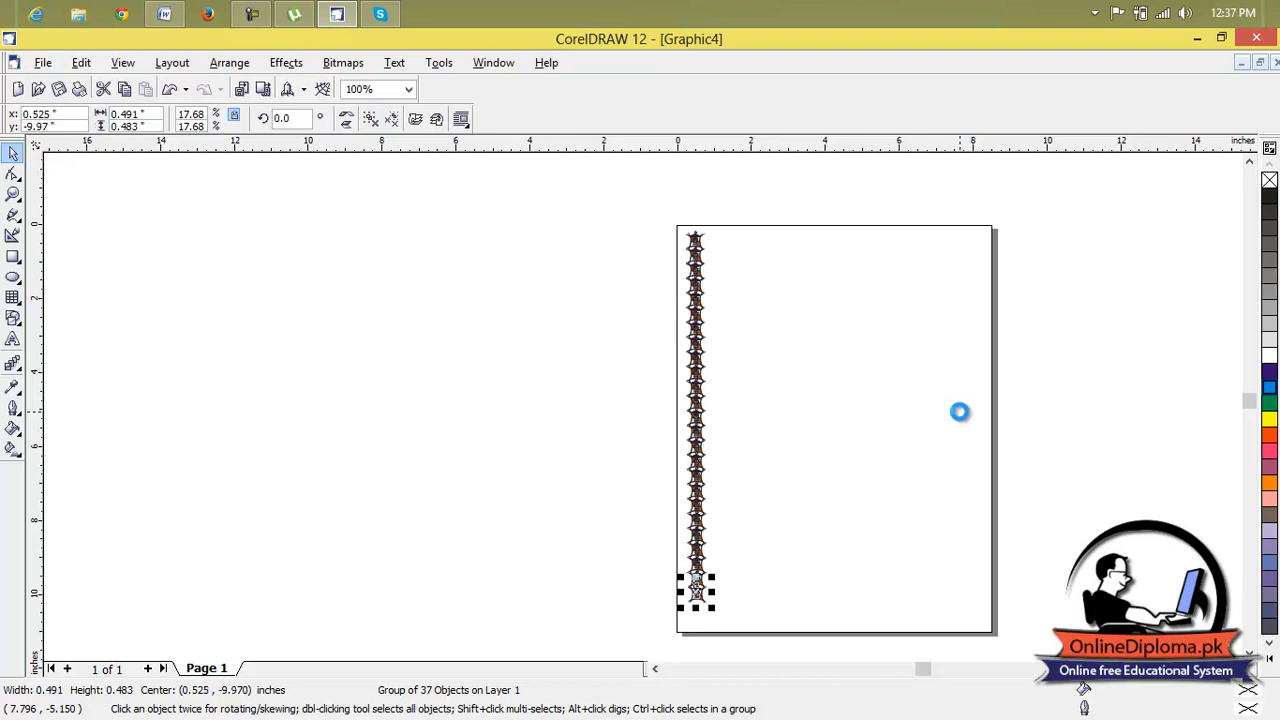
Select all the emblems in the left column and group them into one border strip.
left_click(895, 365)
left_click_drag(778, 228, 665, 630)
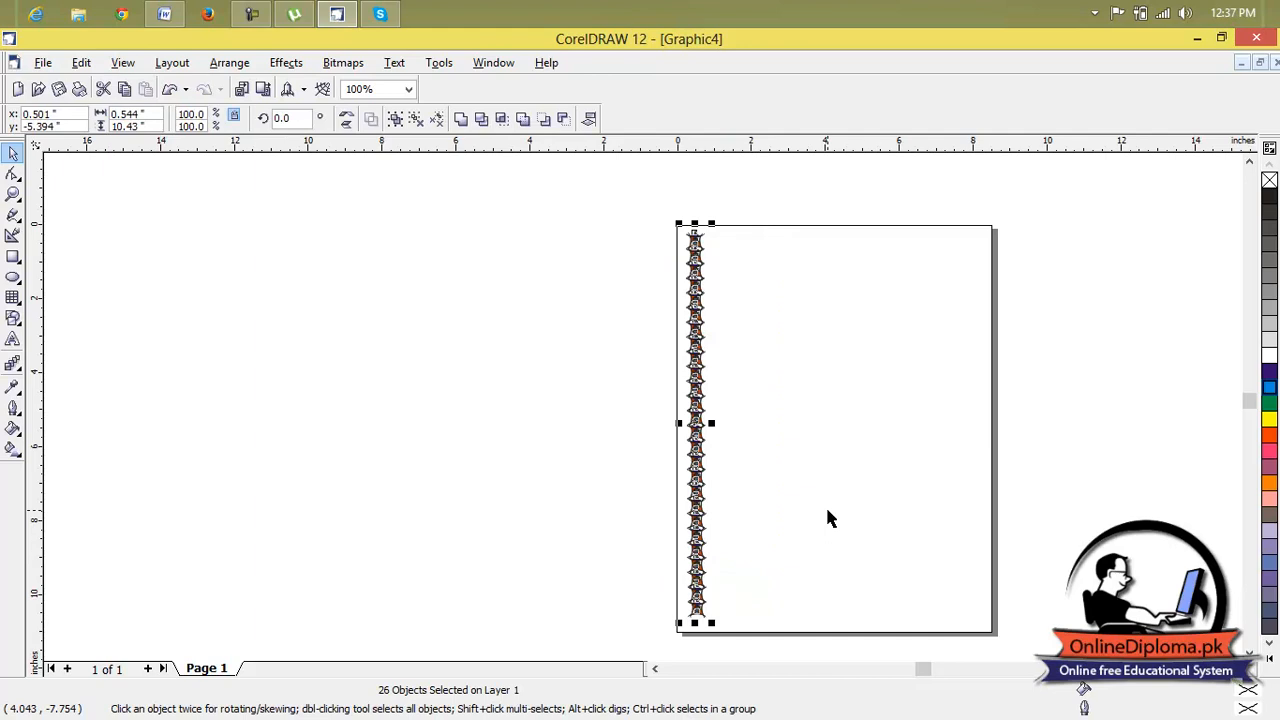
key("ctrl+g")
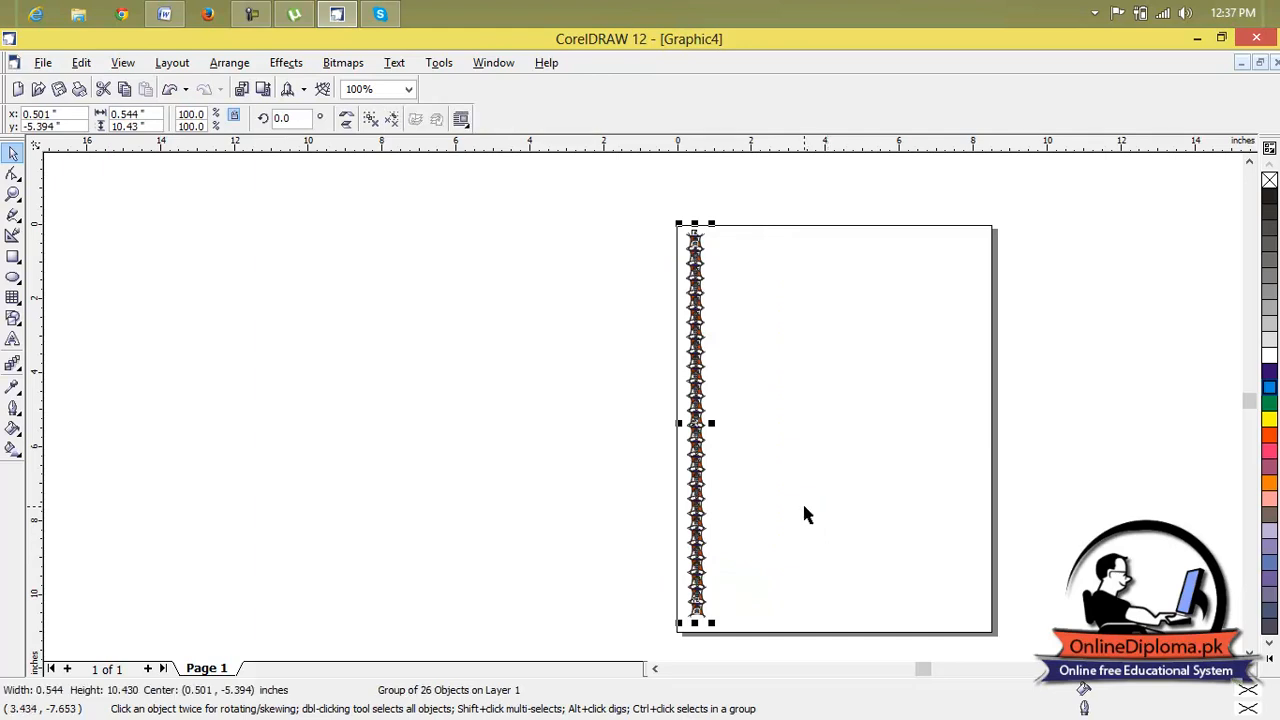
Duplicate the border strip and place the copy along the page's right edge.
key("ctrl+d")
left_click_drag(966, 442, 977, 428)
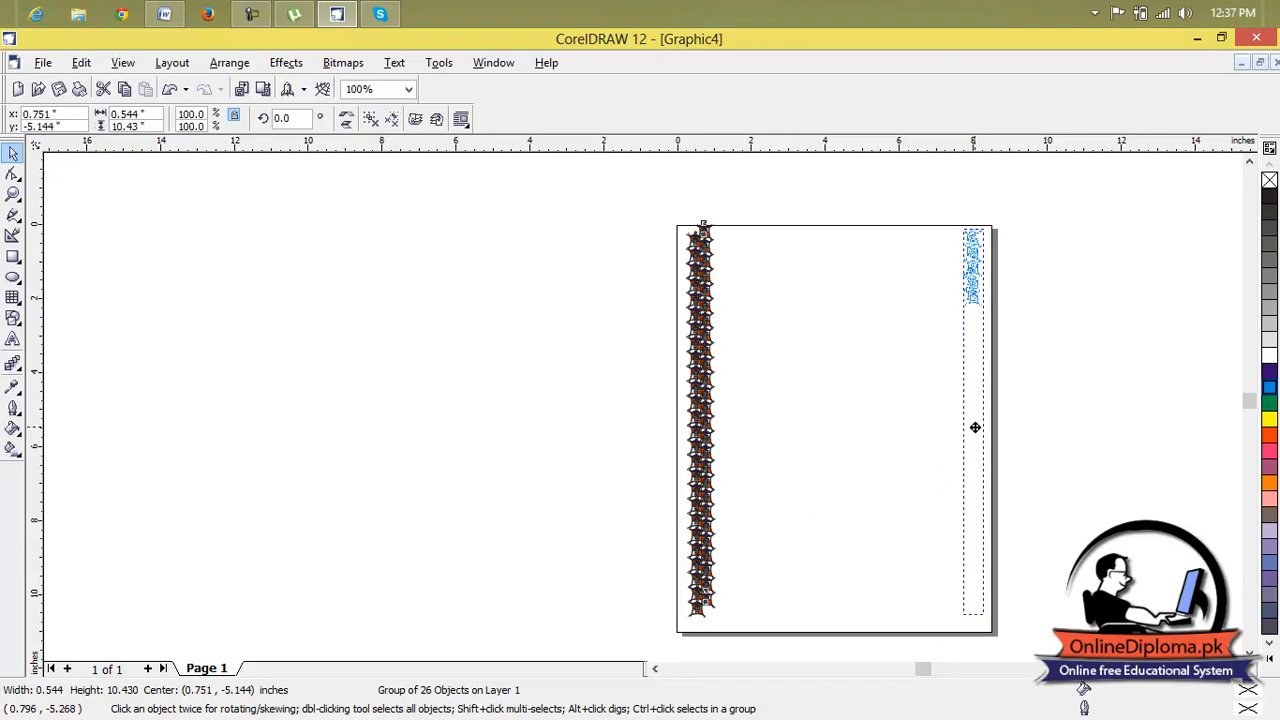
left_click(1065, 425)
Duplicate the left border strip and place the copy in the middle of the page.
left_click(697, 318)
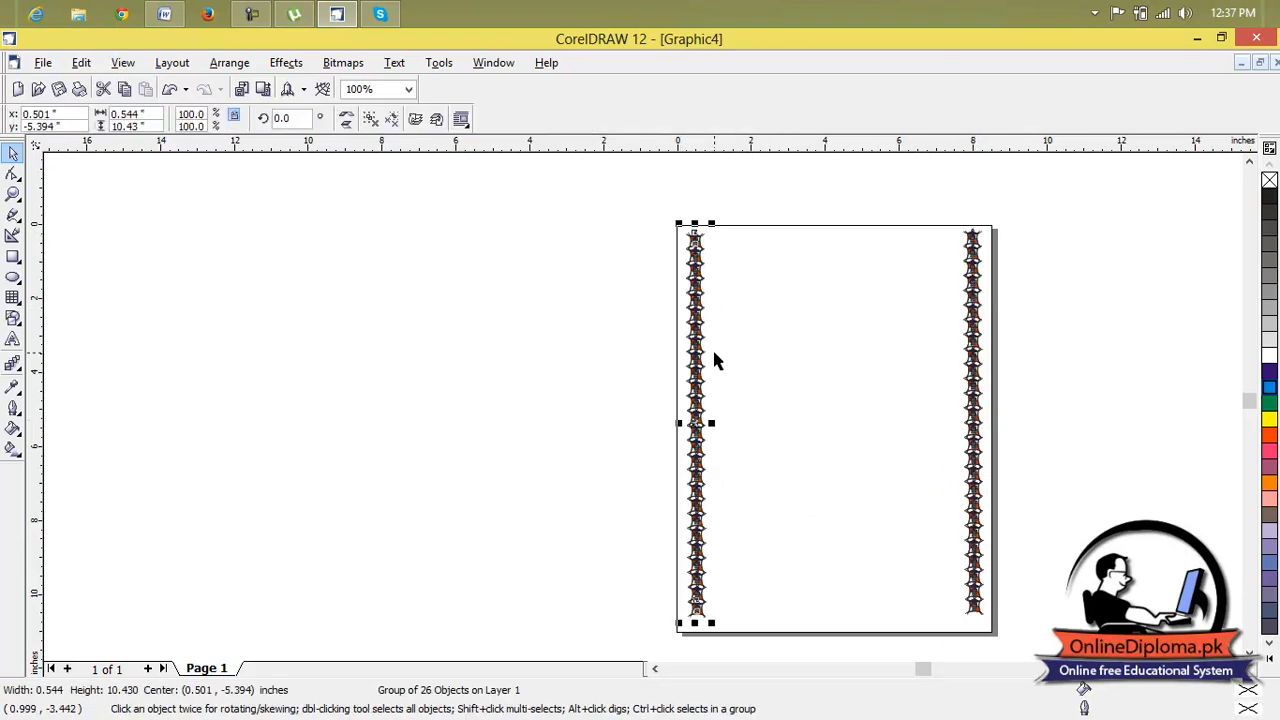
key("ctrl+d")
left_click_drag(714, 409, 835, 431)
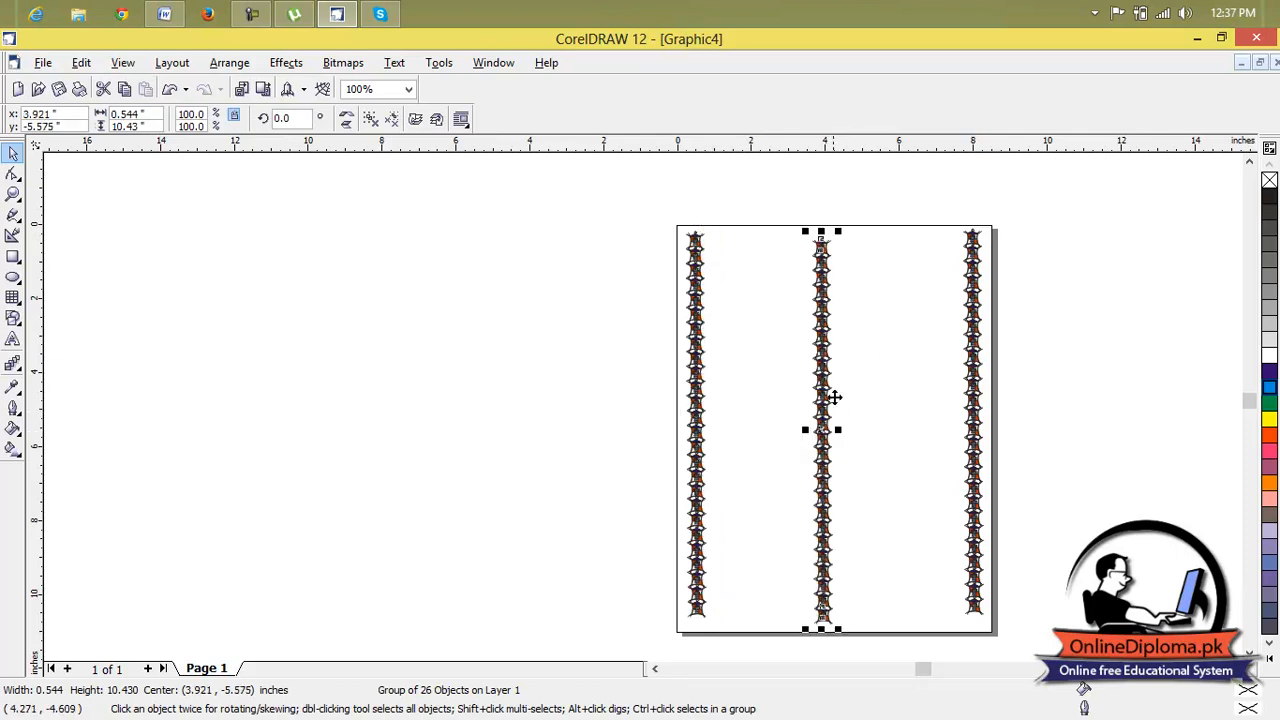
Rotate the middle border strip to a horizontal position and set its rotation angle to 90 degrees.
left_click(820, 432)
left_click_drag(843, 232, 686, 416)
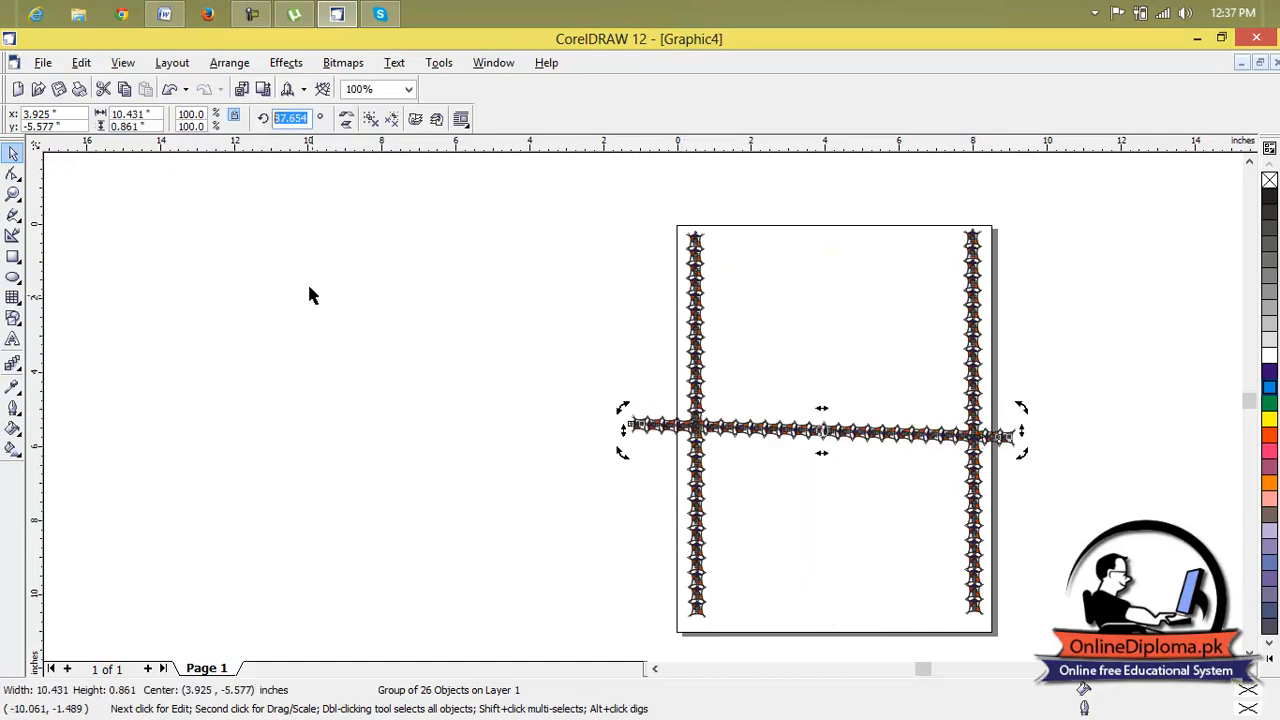
type("90")
key("Return")
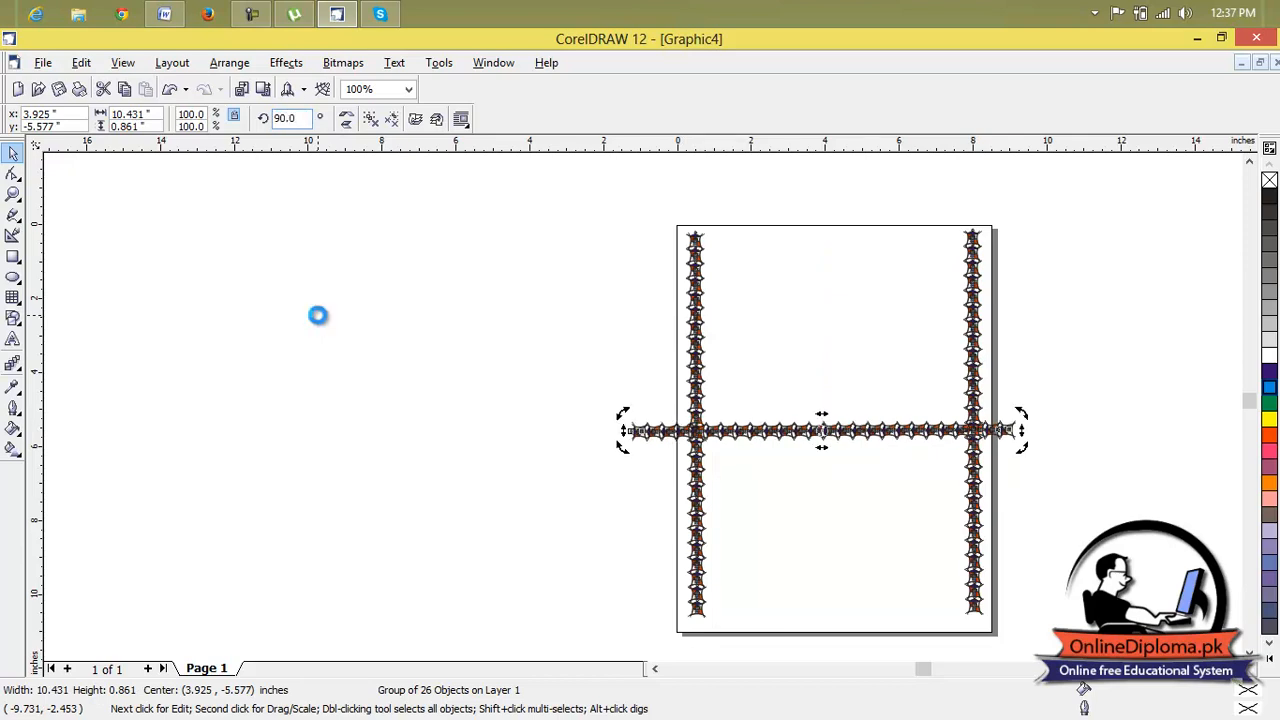
left_click(553, 266)
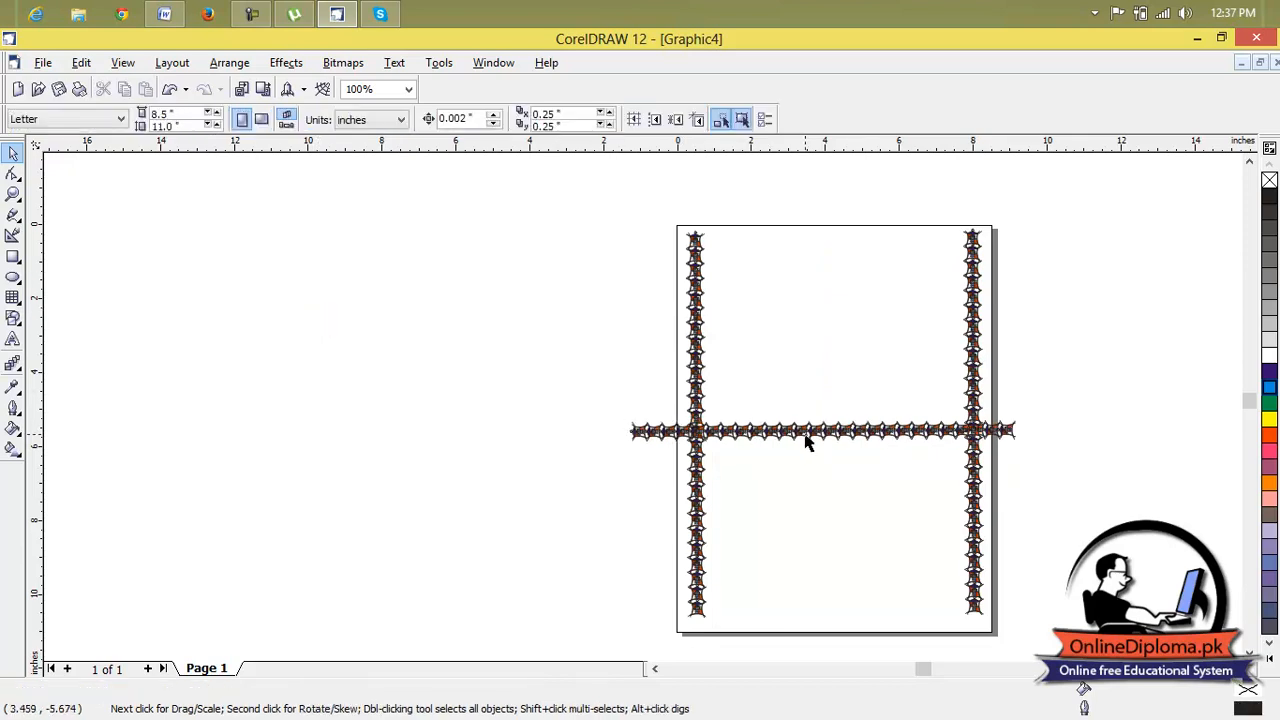
Move the horizontal strip to the page's top edge and compress it to about 7.84 inches wide between the side strips.
left_click(812, 432)
left_click_drag(818, 434, 819, 434)
left_click_drag(845, 288, 848, 247)
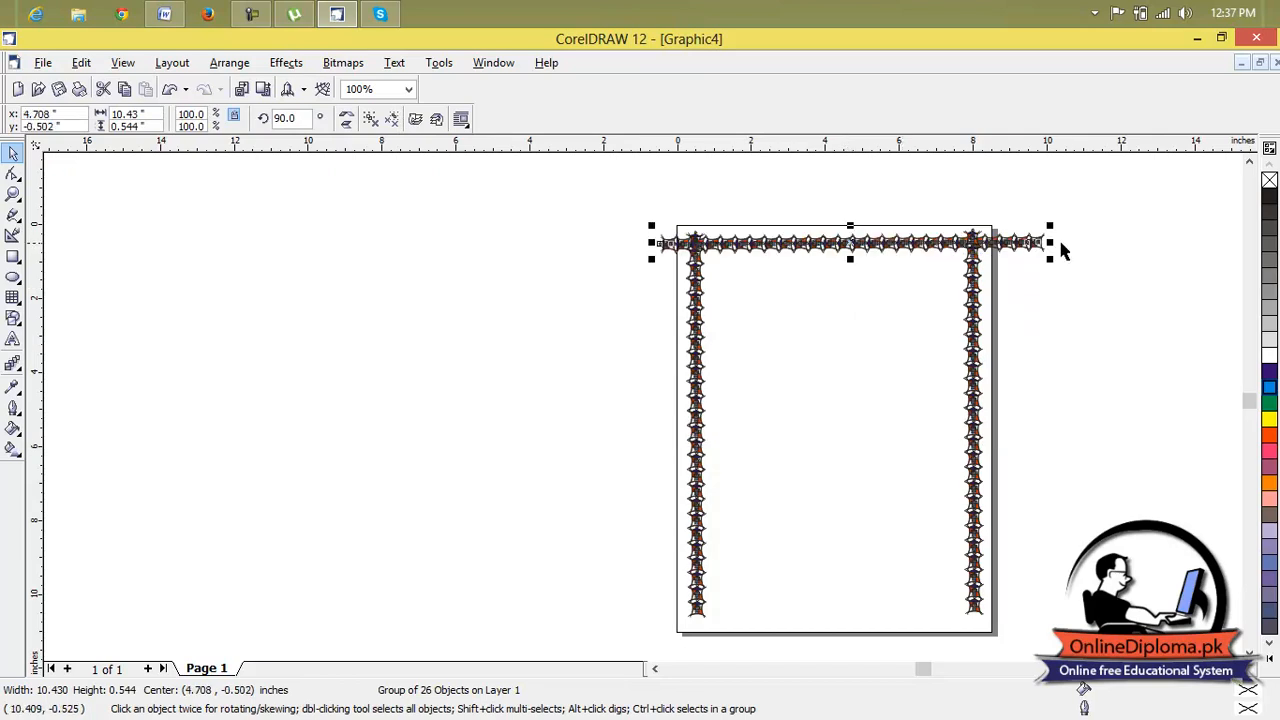
left_click_drag(1049, 242, 986, 243)
left_click_drag(651, 243, 683, 243)
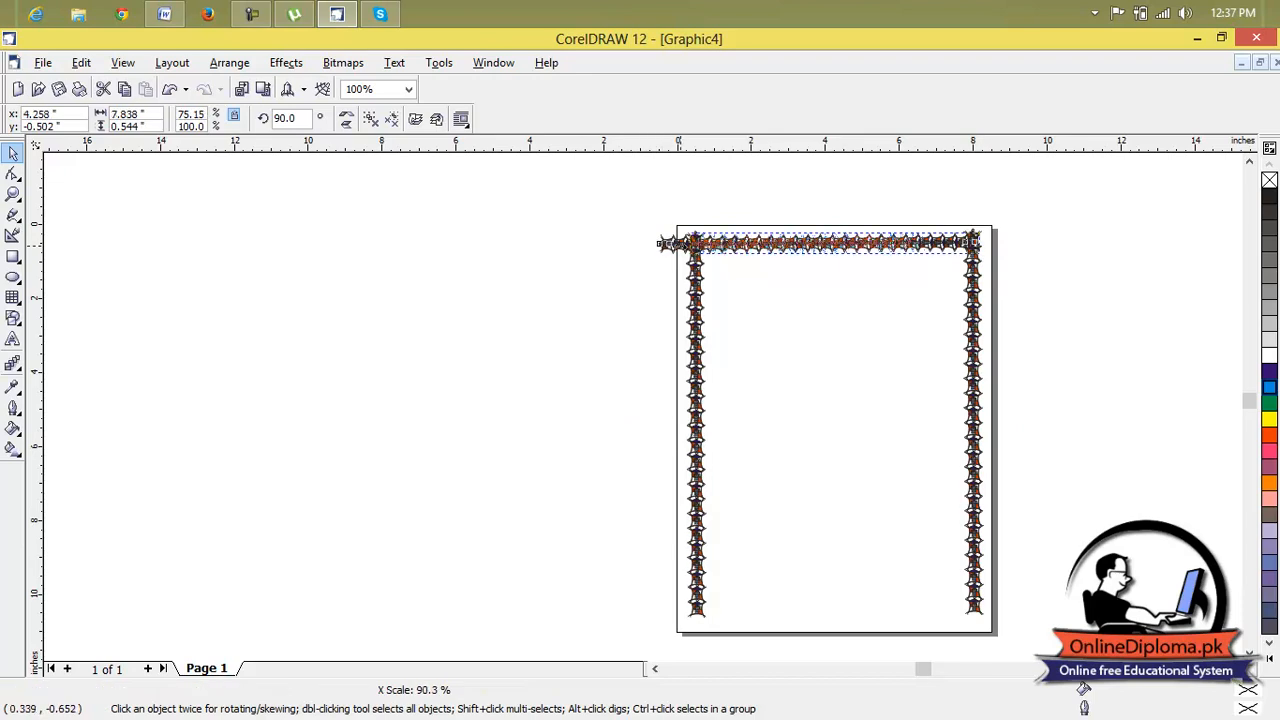
left_click(816, 328)
Duplicate the top border strip and place the copy along the page's bottom edge.
left_click(860, 254)
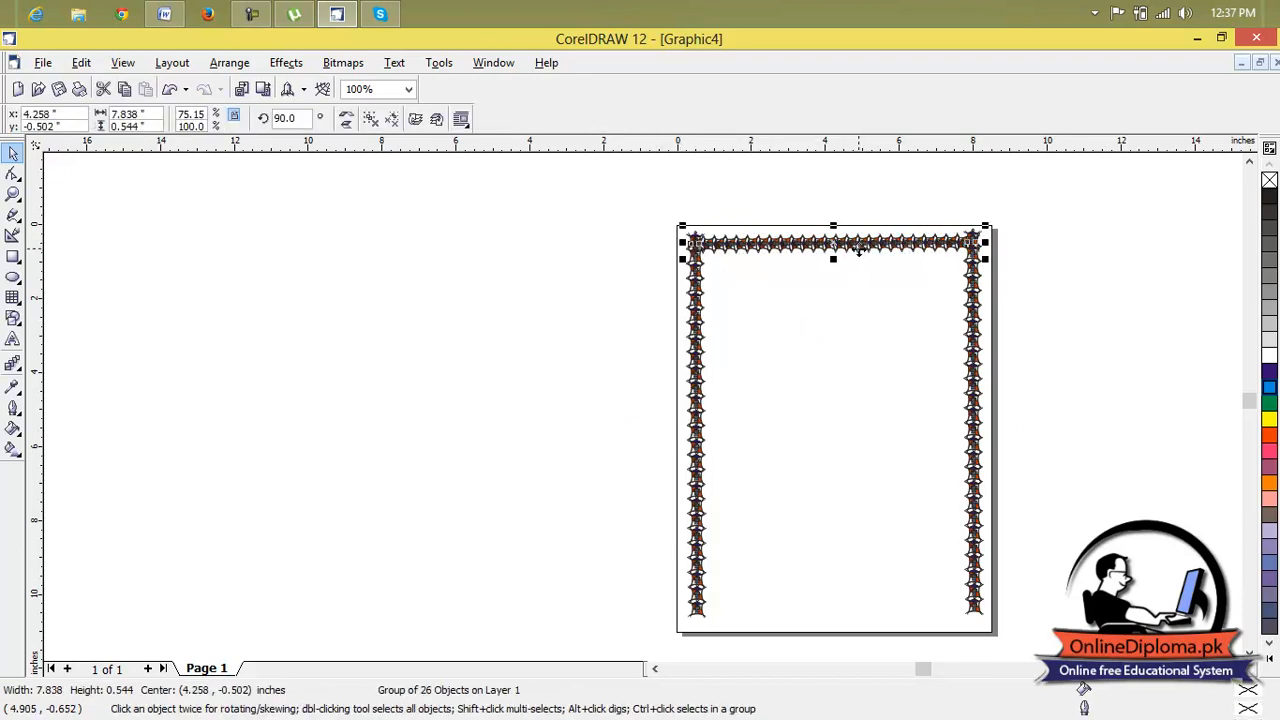
key("ctrl+d")
left_click_drag(841, 234, 834, 609)
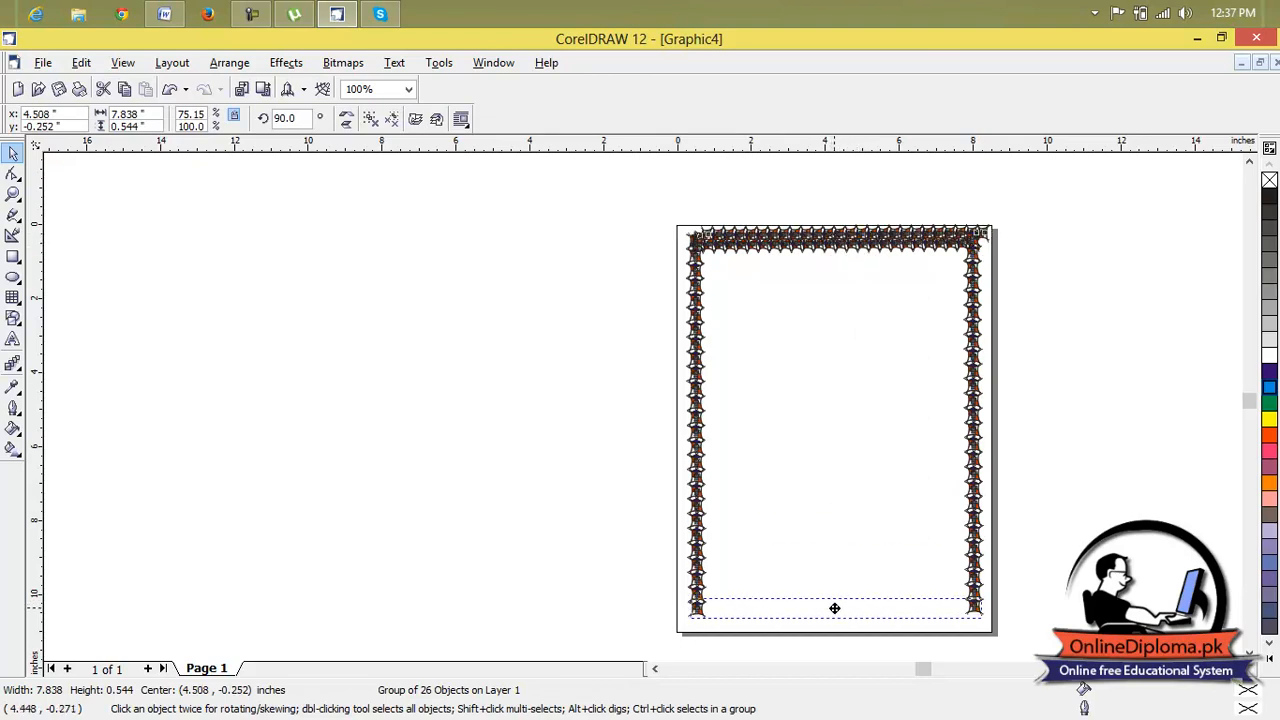
left_click(901, 464)
Examine the repeated emblems along the page border up close.
scroll(900, 270, "up", 6)
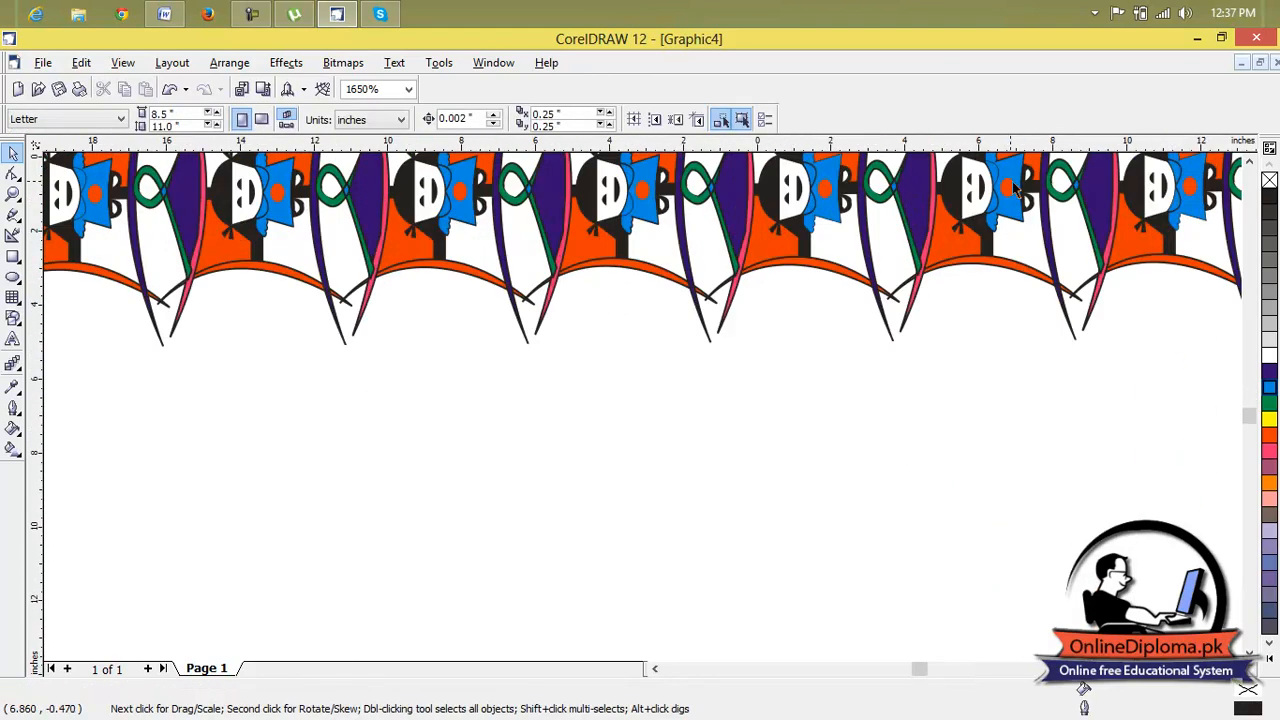
scroll(1011, 181, "down", 8)
scroll(1066, 272, "up", 5)
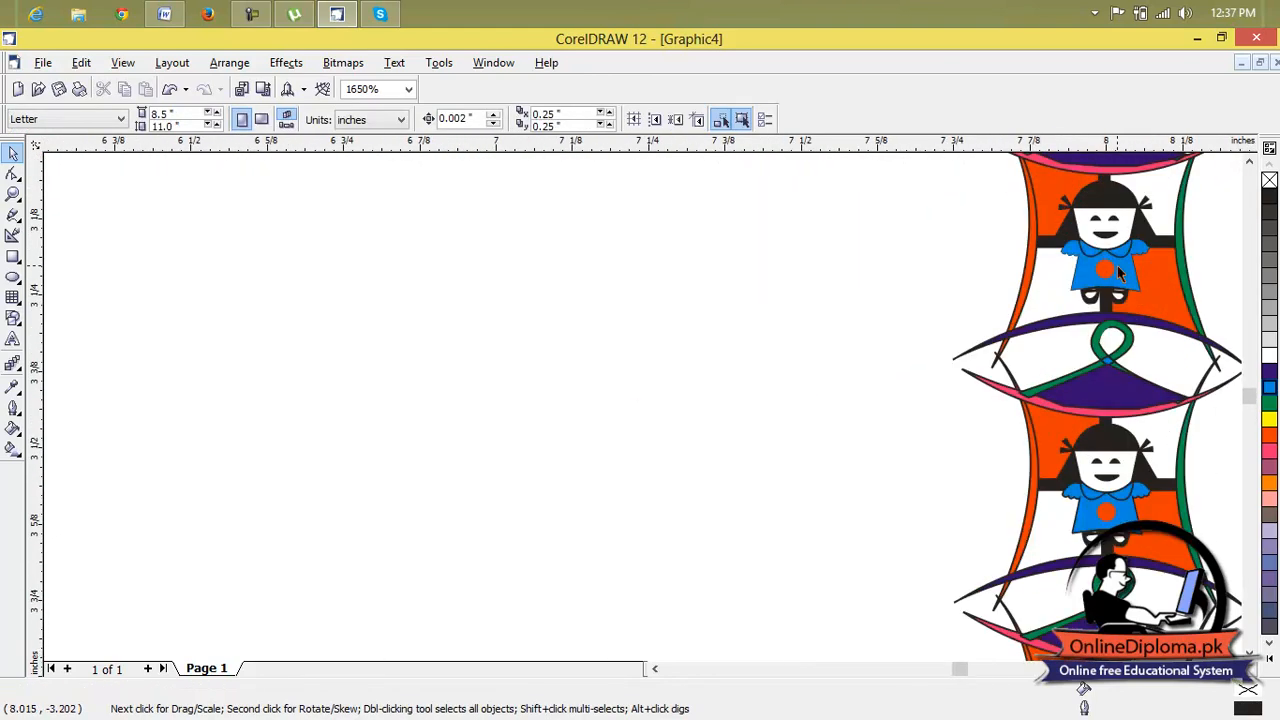
scroll(1124, 293, "down", 5)
scroll(1160, 297, "up", 5)
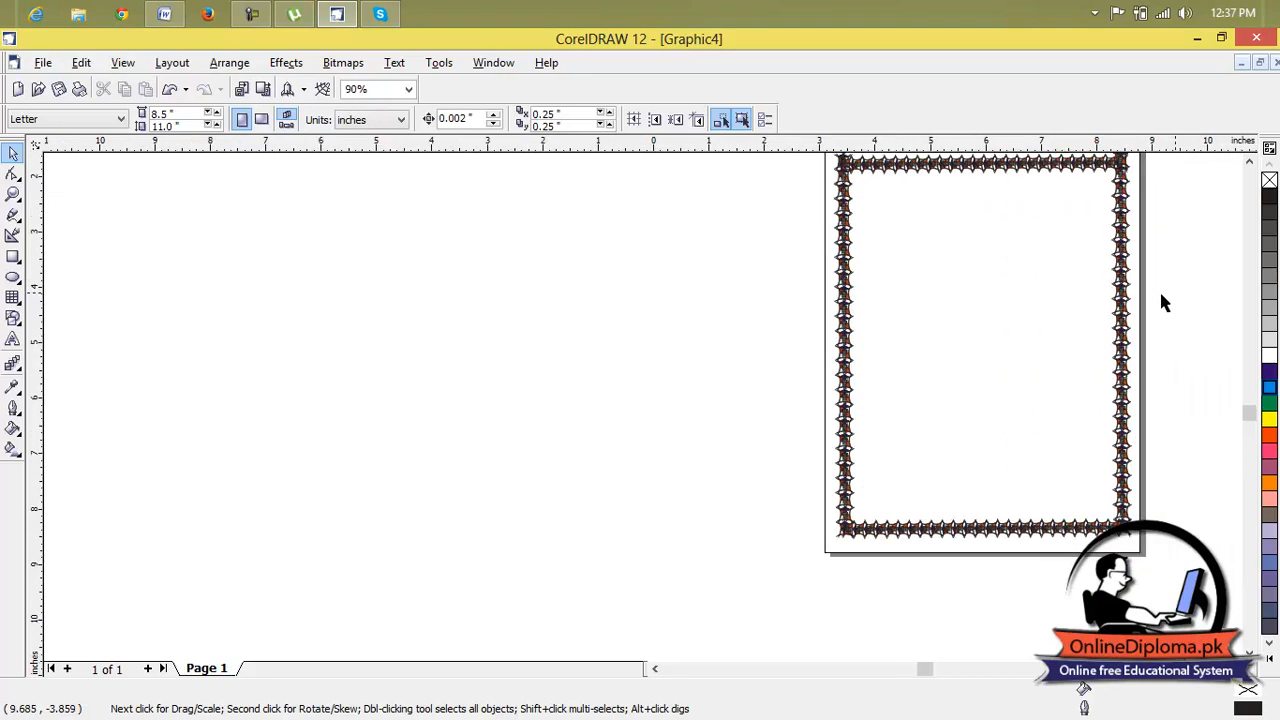
scroll(1048, 305, "up", 1)
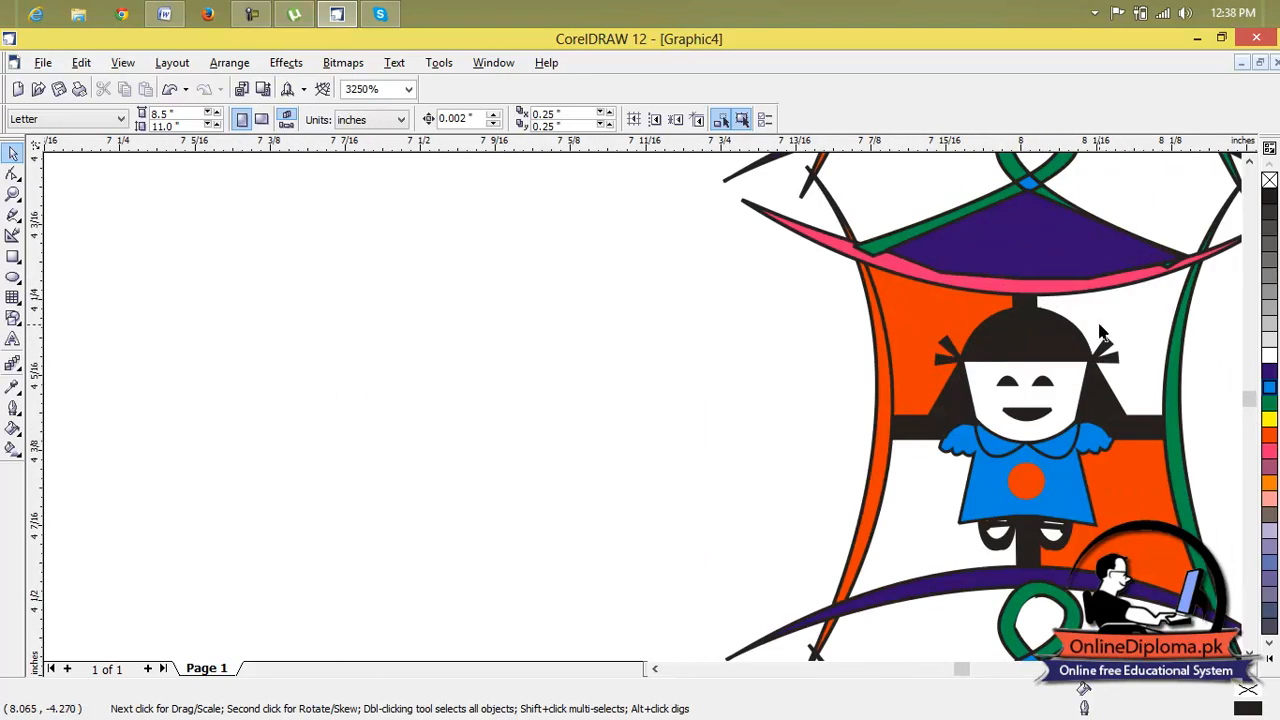
scroll(1101, 333, "down", 5)
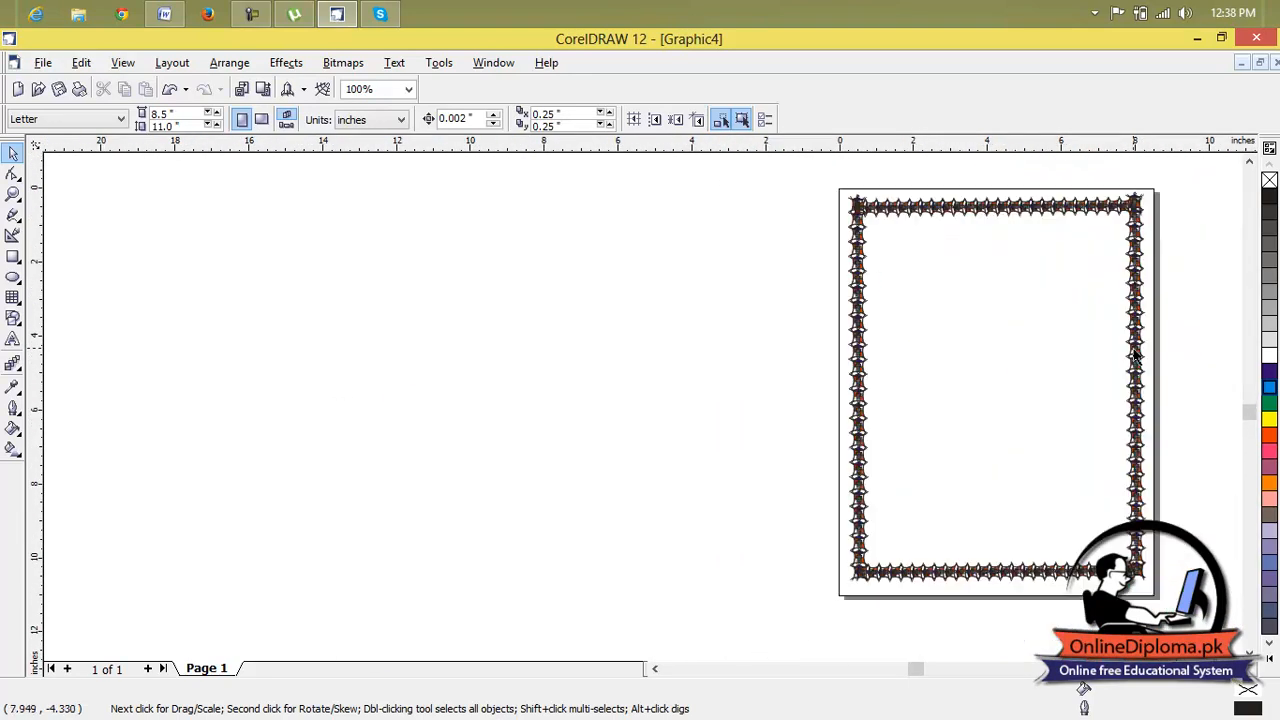
Shorten the right border strip from its upper end to line up with the top strip.
scroll(1148, 200, "up", 3)
left_click(1146, 203)
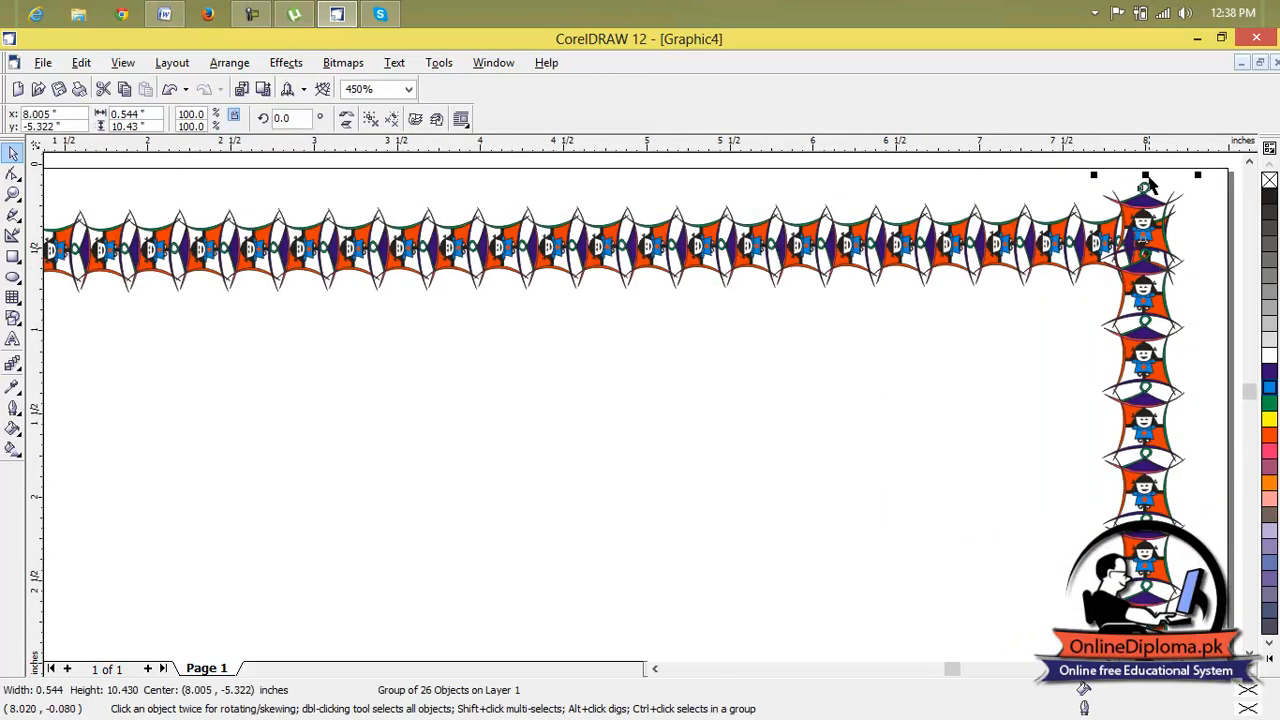
left_click_drag(1145, 177, 1145, 210)
left_click(1010, 328)
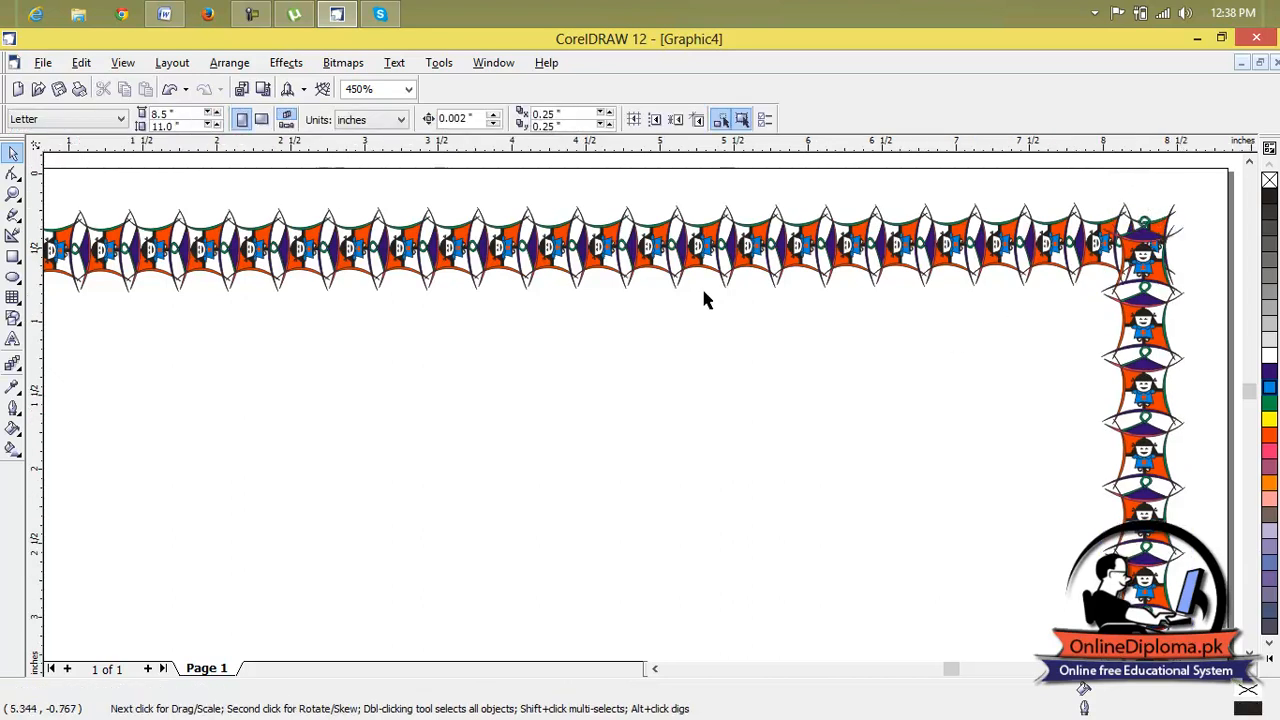
Shorten the left border strip slightly from its upper end to line up with the top strip.
scroll(704, 298, "down", 2)
left_click(156, 266)
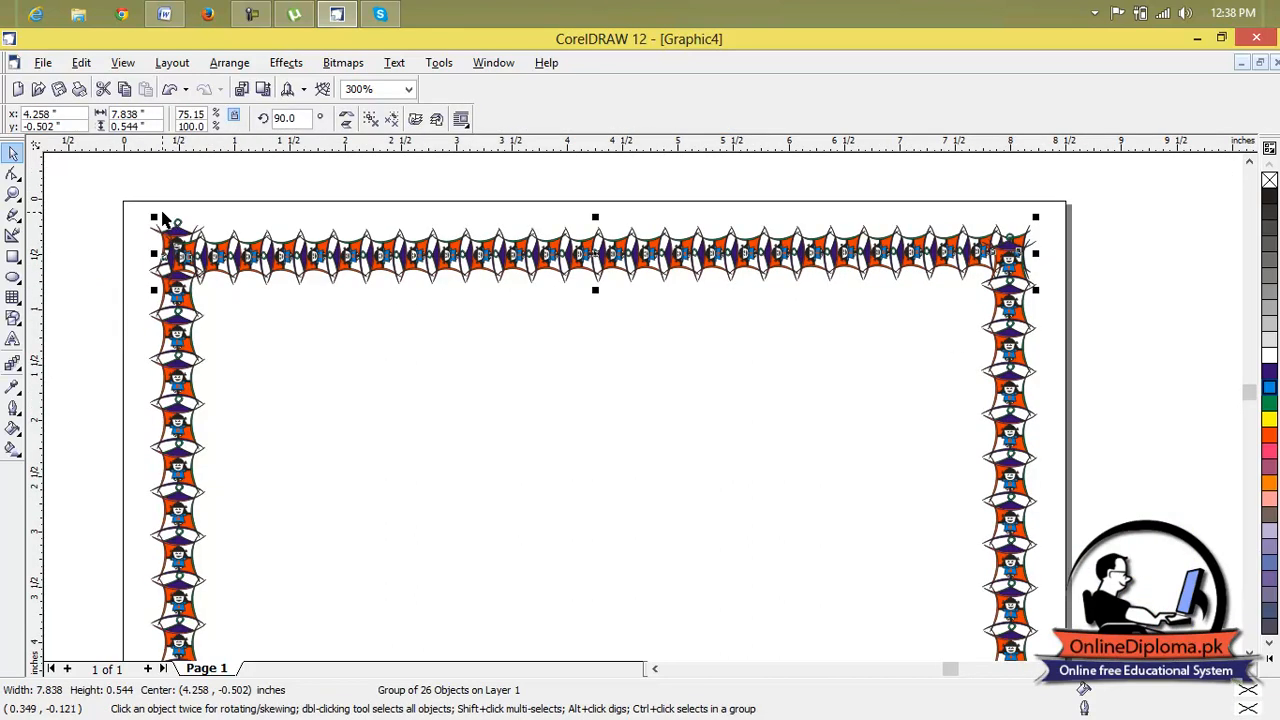
left_click(170, 322)
left_click_drag(178, 211, 178, 223)
left_click(256, 337)
Delete all four emblem border strips from the Letter page.
scroll(262, 338, "down", 4)
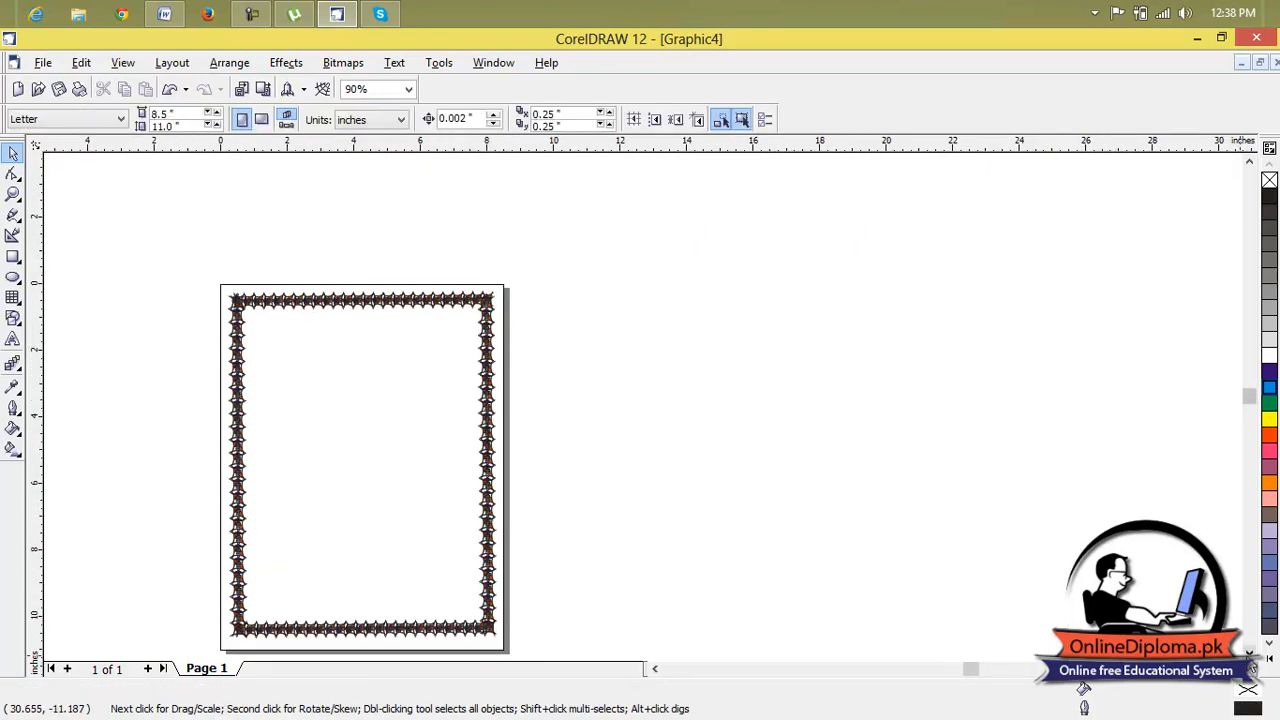
scroll(365, 400, "down", 3)
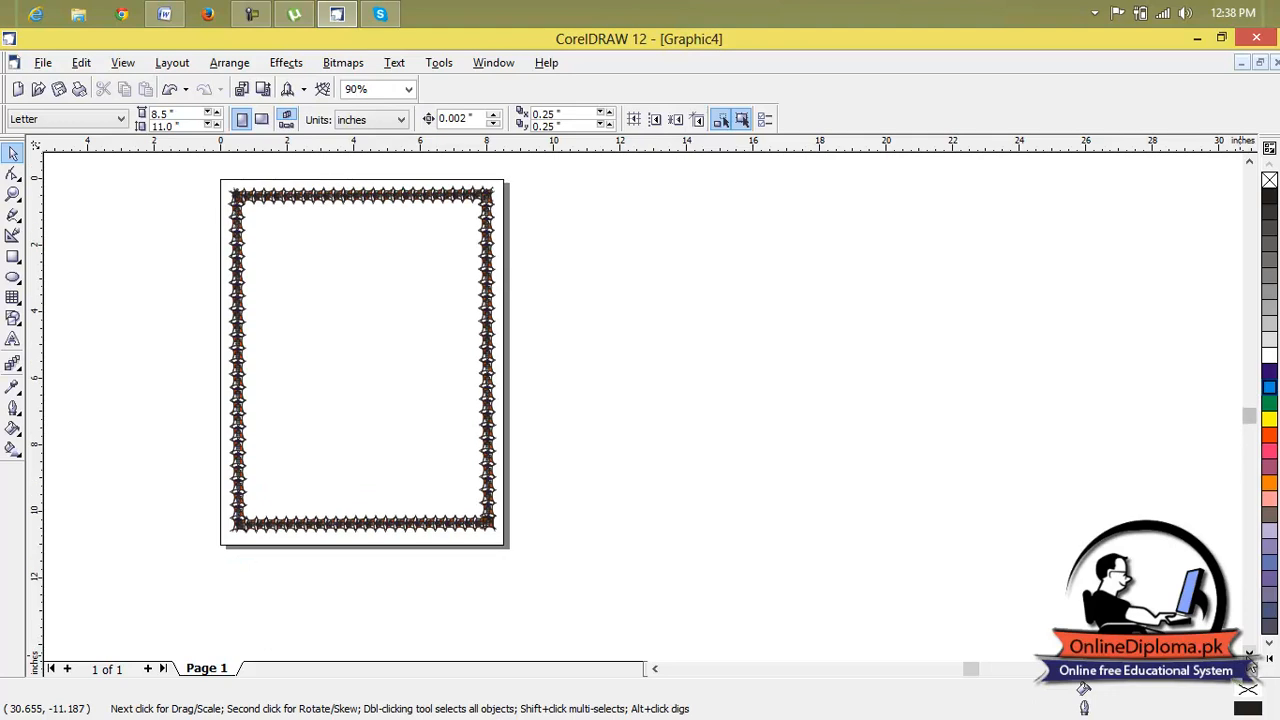
left_click(1249, 163)
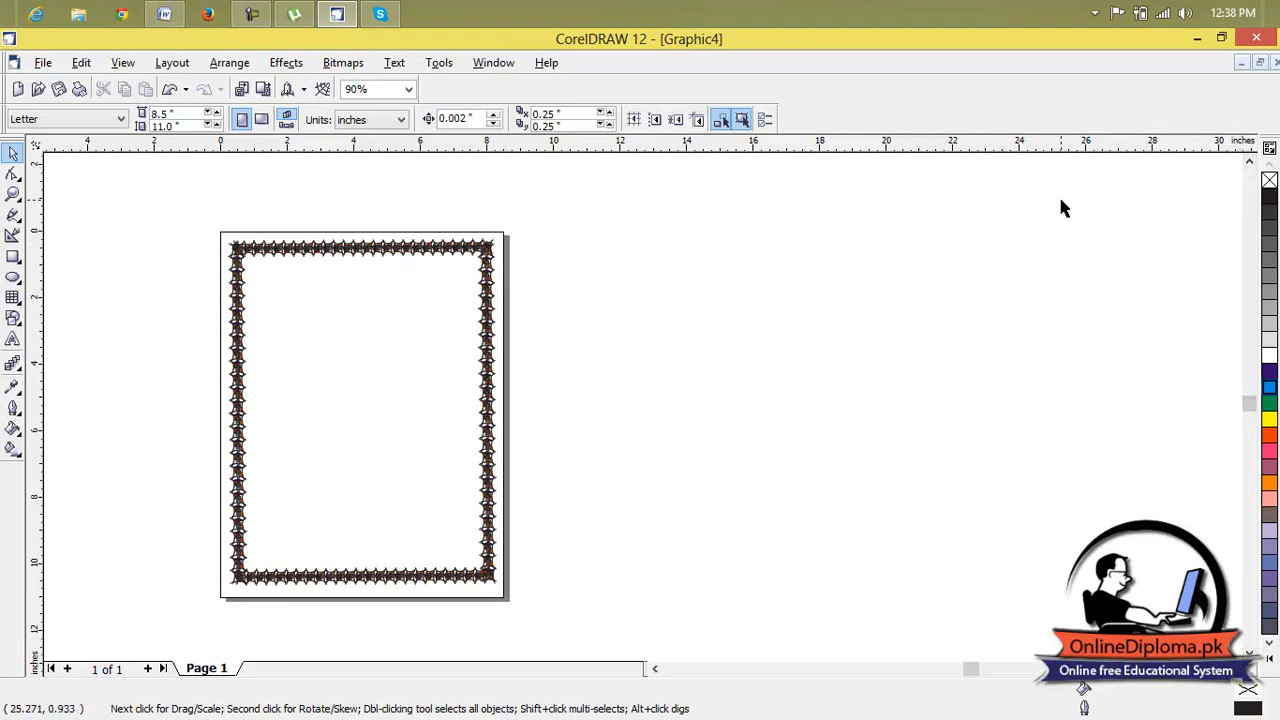
left_click_drag(638, 168, 203, 628)
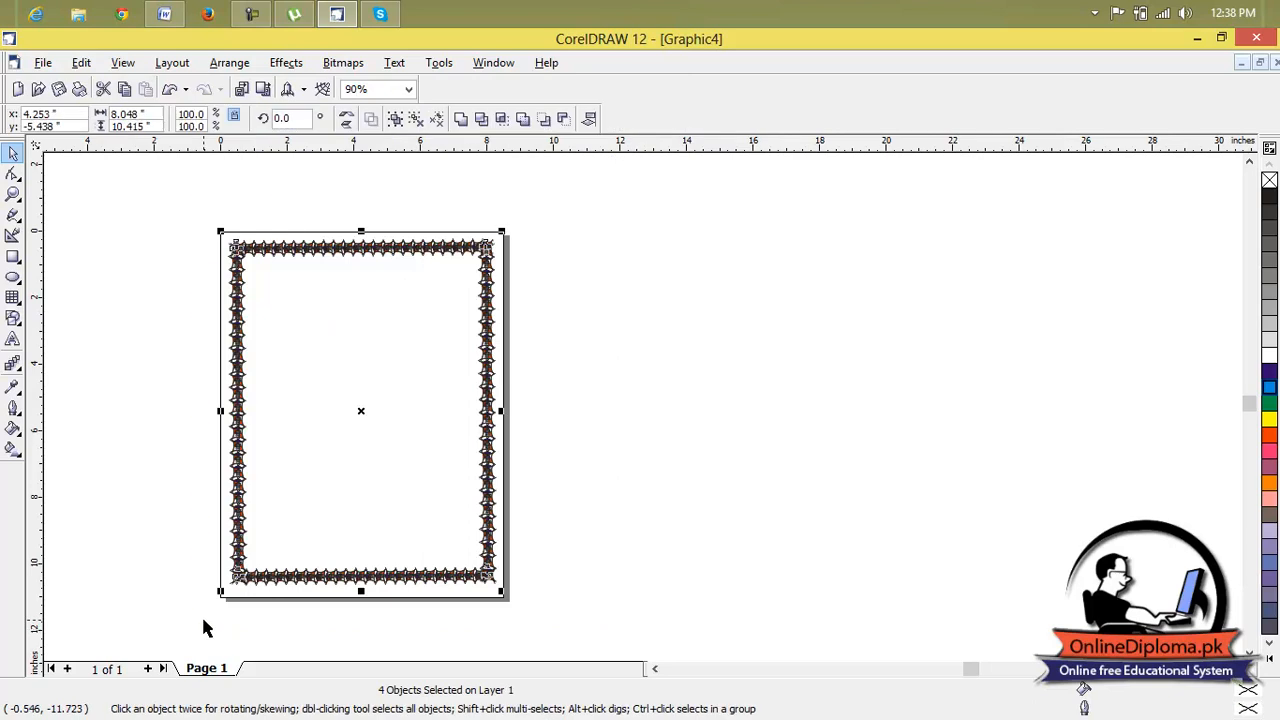
left_click(203, 621)
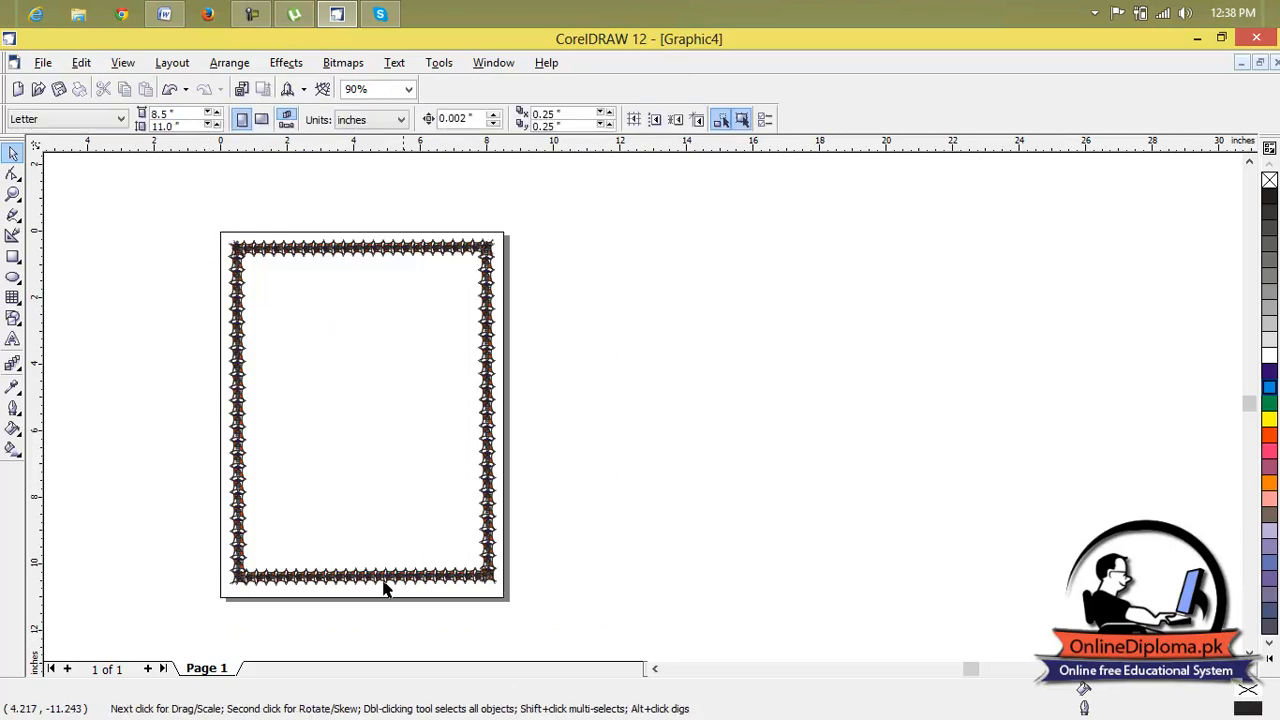
left_click_drag(629, 217, 221, 621)
key("Delete")
scroll(420, 465, "down", 1)
scroll(435, 425, "up", 1)
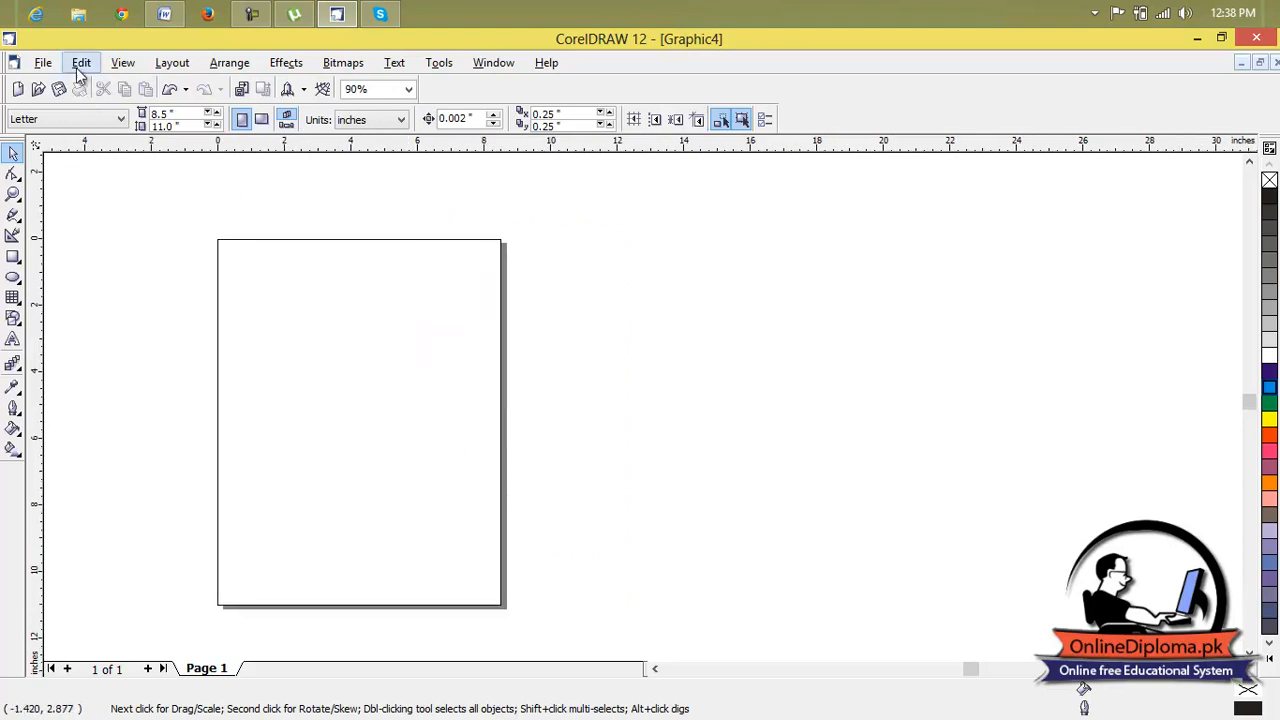
Start a new document from a template and preview Flyer_Pagoda and the label templates BusCrd_004, BusCrd_006 and BusCrd_008.
left_click(45, 63)
left_click(62, 100)
left_click(628, 411)
left_click(632, 397)
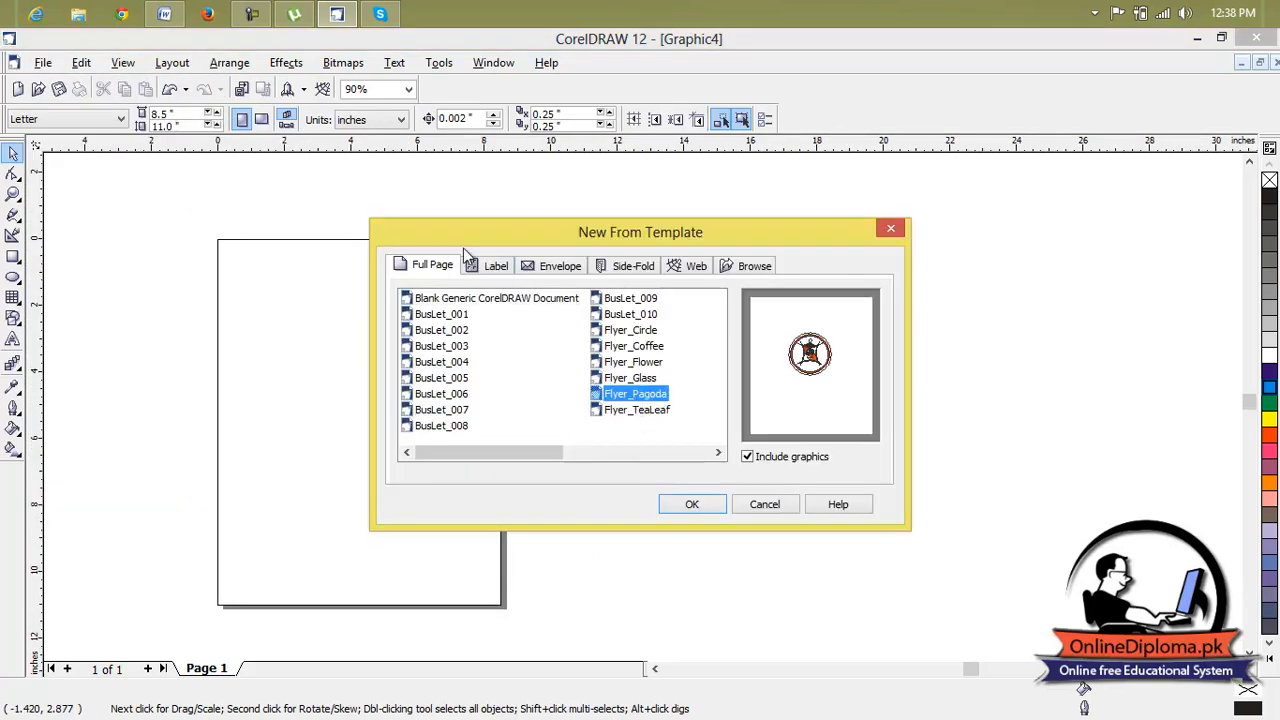
left_click(490, 266)
left_click(455, 362)
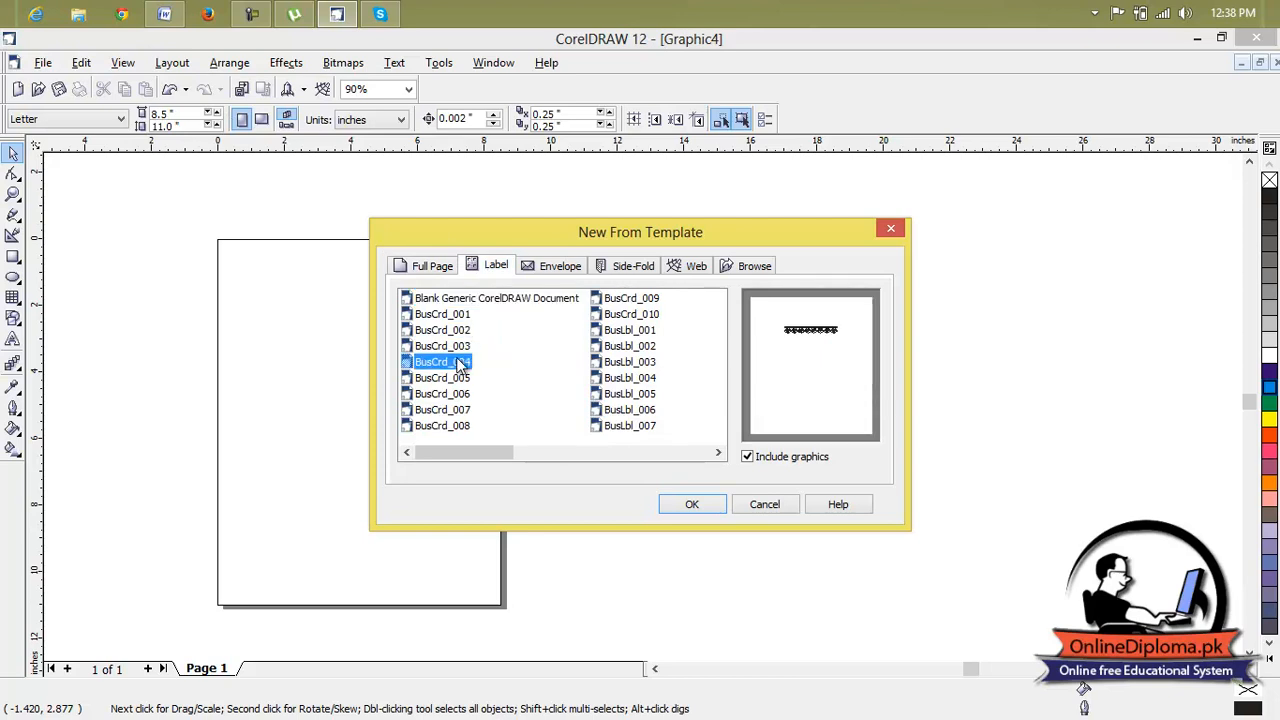
left_click(458, 395)
left_click(462, 426)
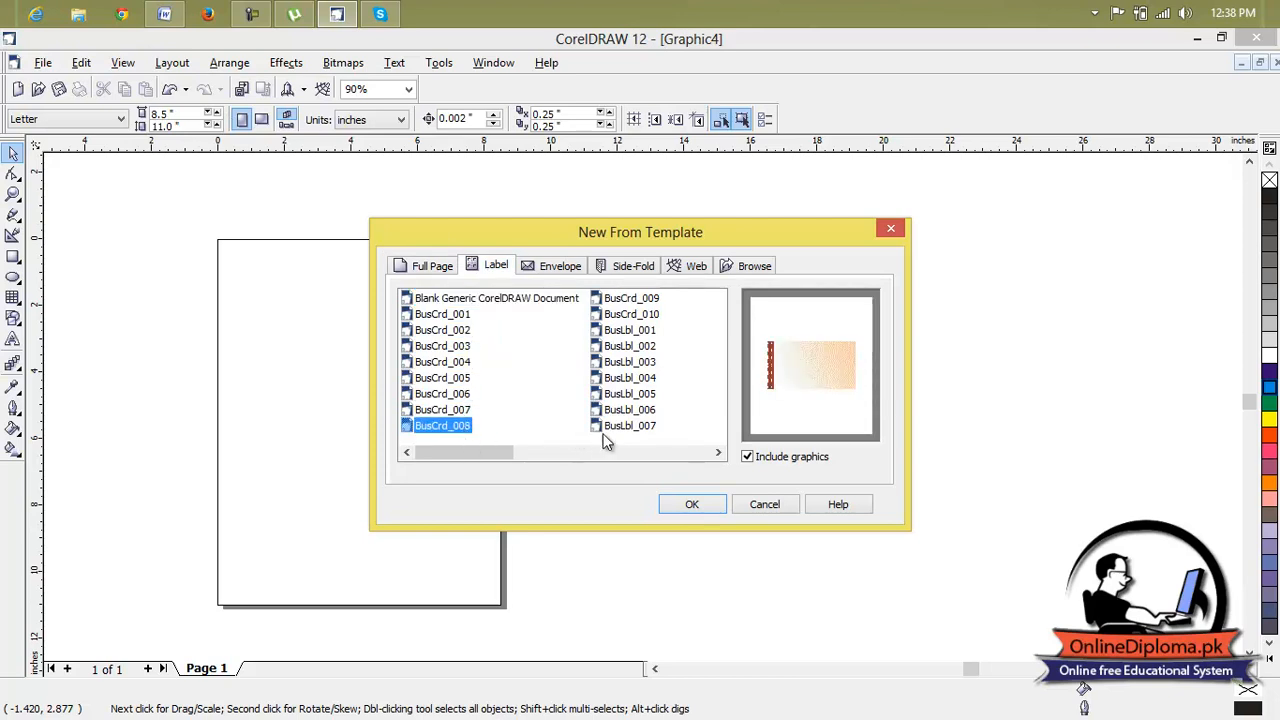
Create a new document with graphics from the BusLbl_003 label template.
left_click(620, 428)
left_click(620, 393)
left_click(628, 362)
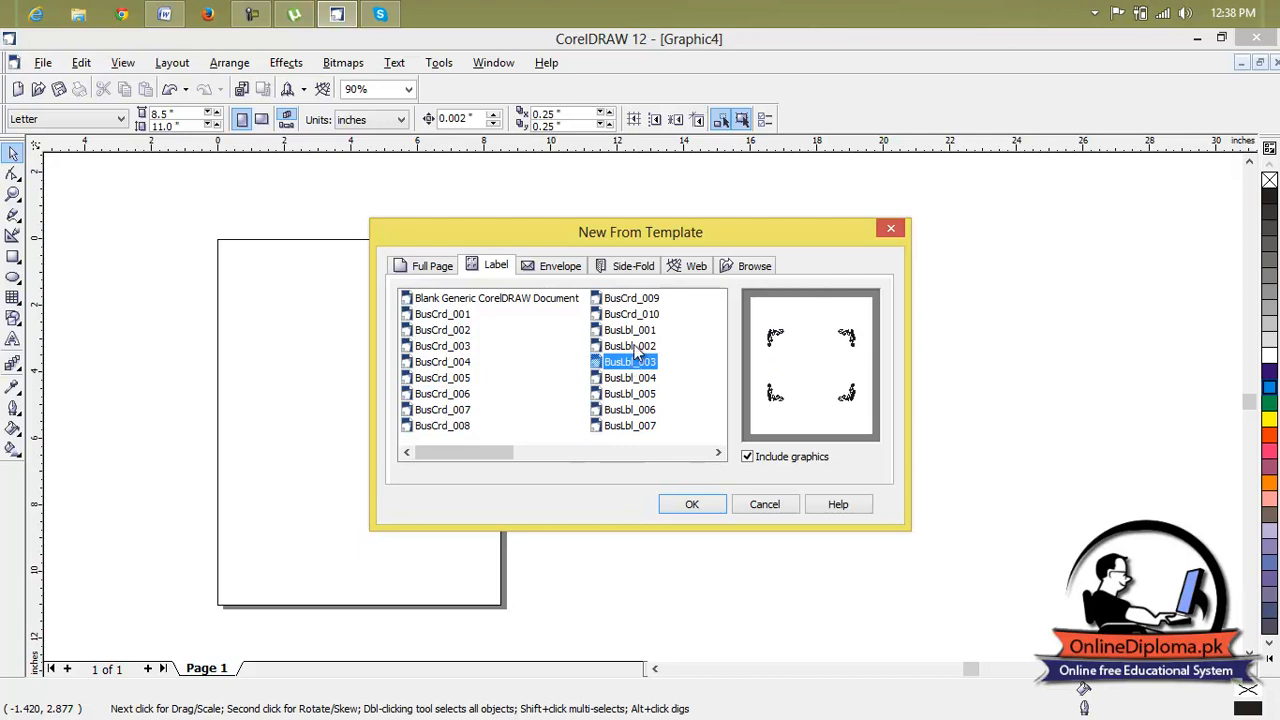
left_click(636, 344)
left_click(640, 362)
left_click(700, 506)
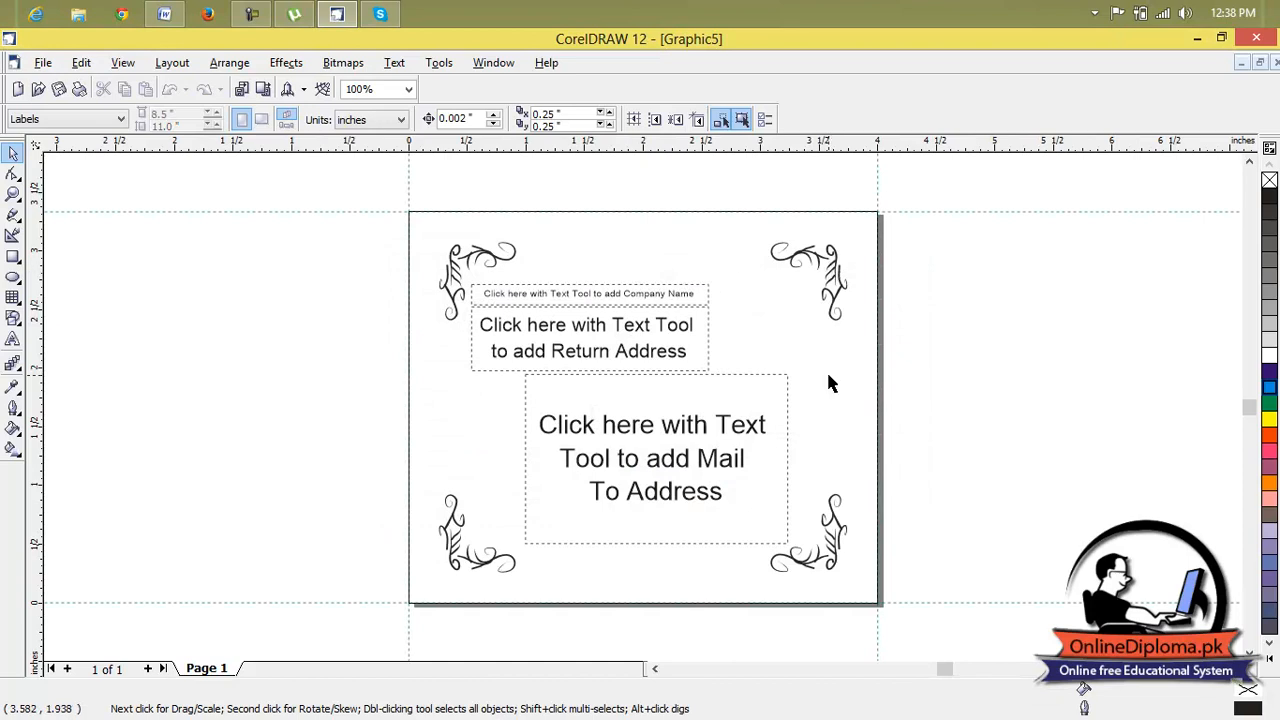
Create a new document with graphics from the bug_env envelope template.
left_click(44, 63)
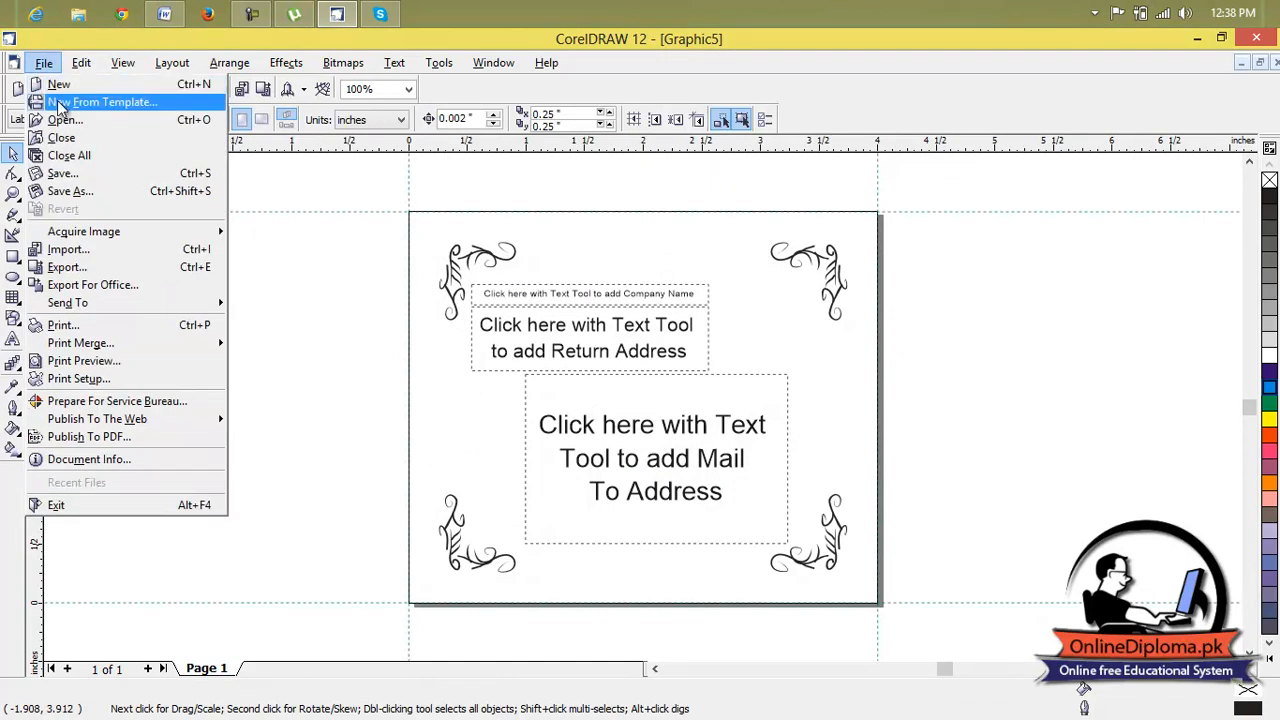
left_click(60, 104)
left_click(560, 265)
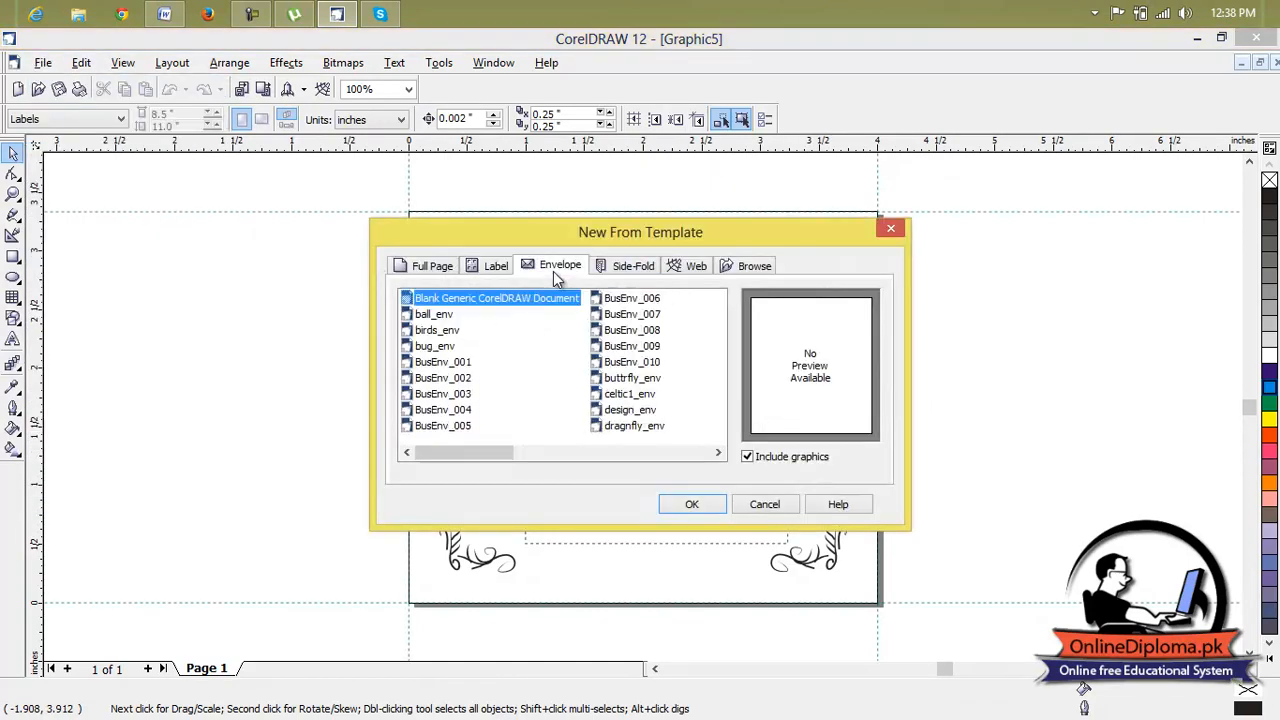
left_click(445, 363)
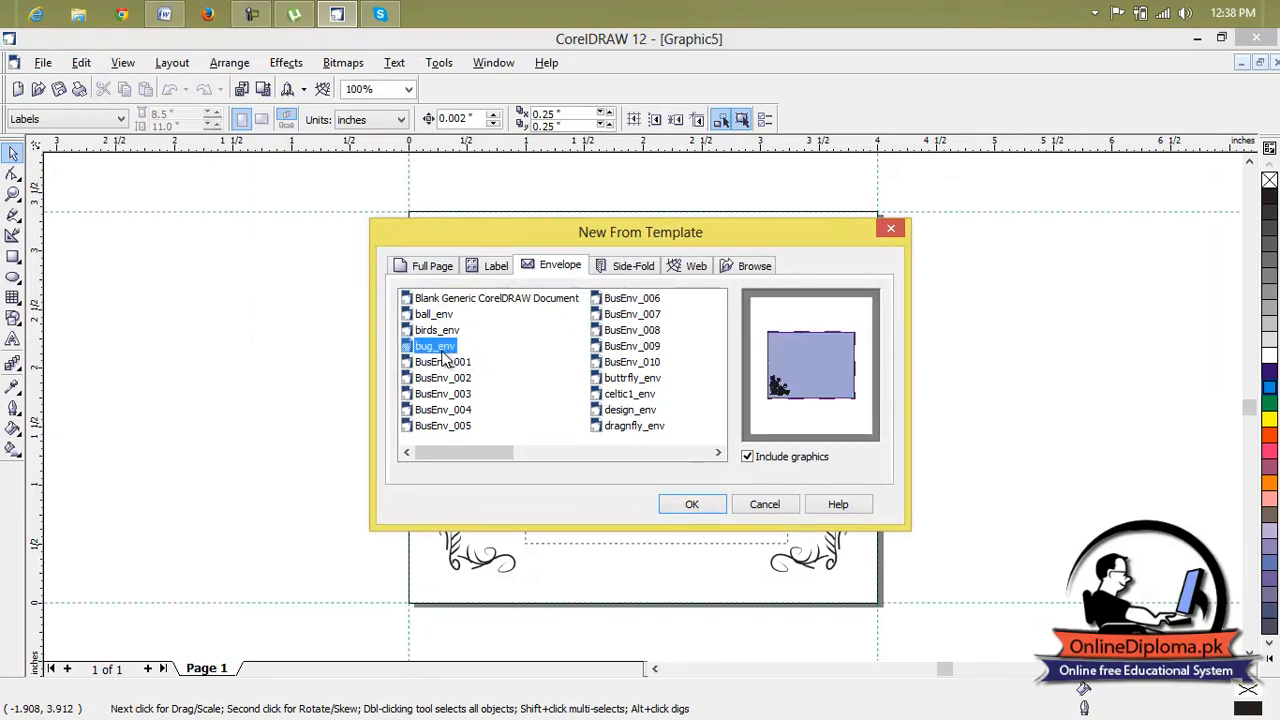
left_click(704, 503)
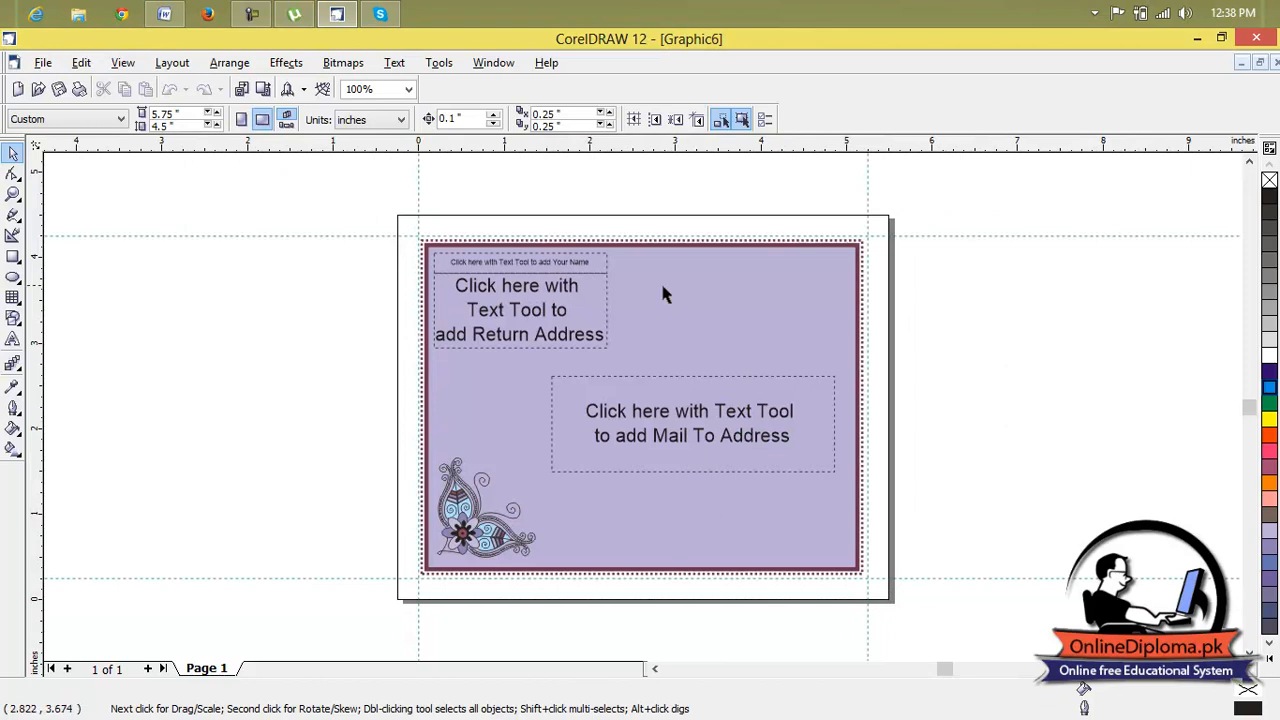
Duplicate the lower-left floral ornament and place the vertically mirrored copy in the envelope's upper-left corner.
left_click(516, 290)
left_click(488, 516)
scroll(478, 520, "up", 3)
scroll(478, 521, "down", 3)
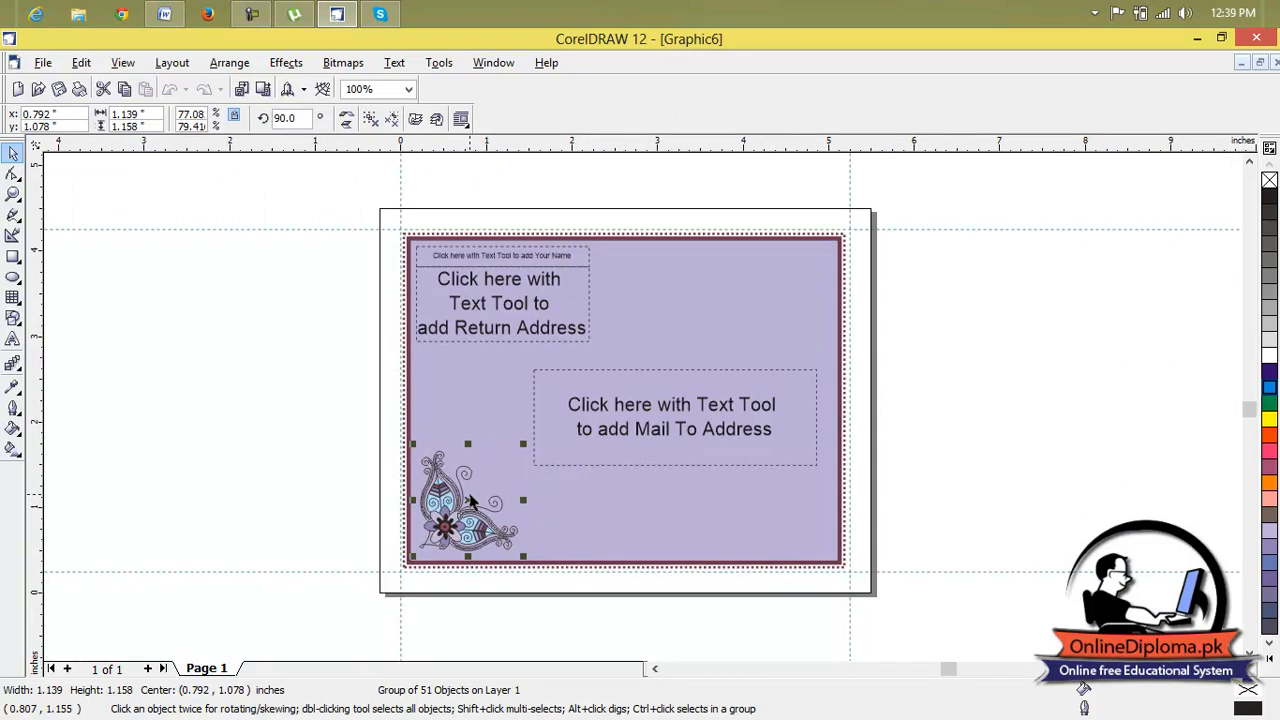
key("ctrl+d")
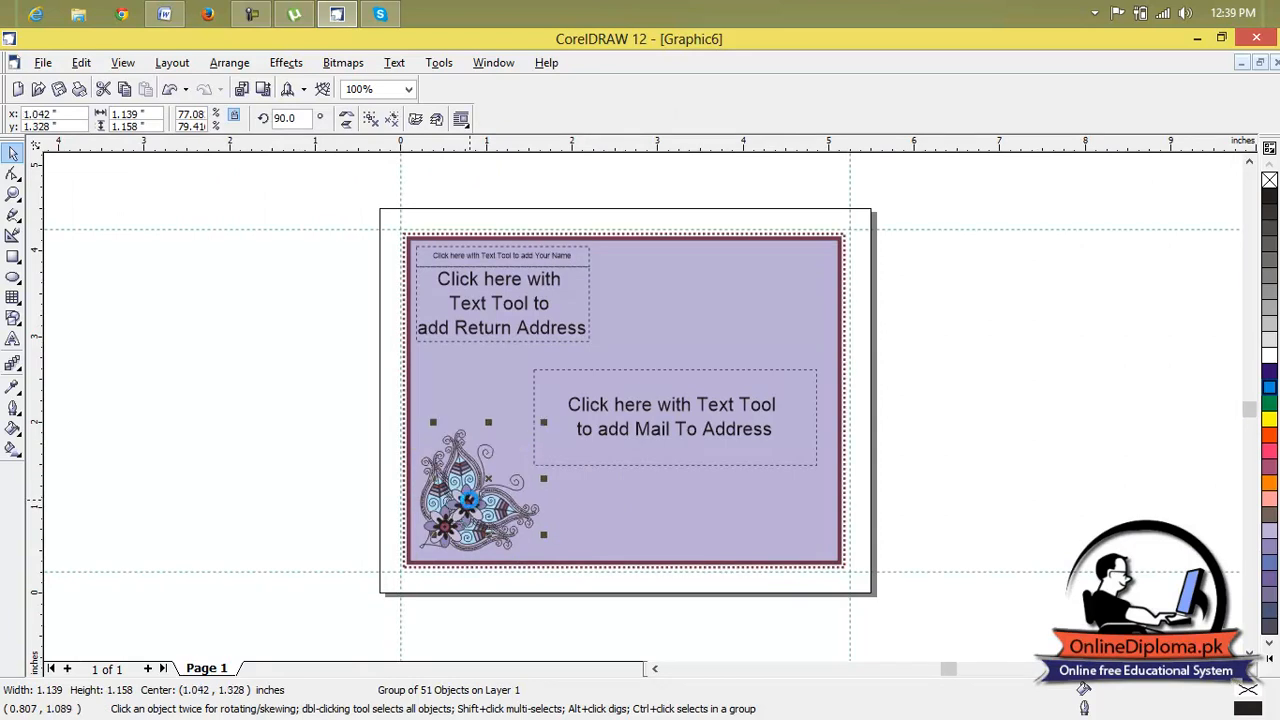
left_click_drag(487, 478, 694, 506)
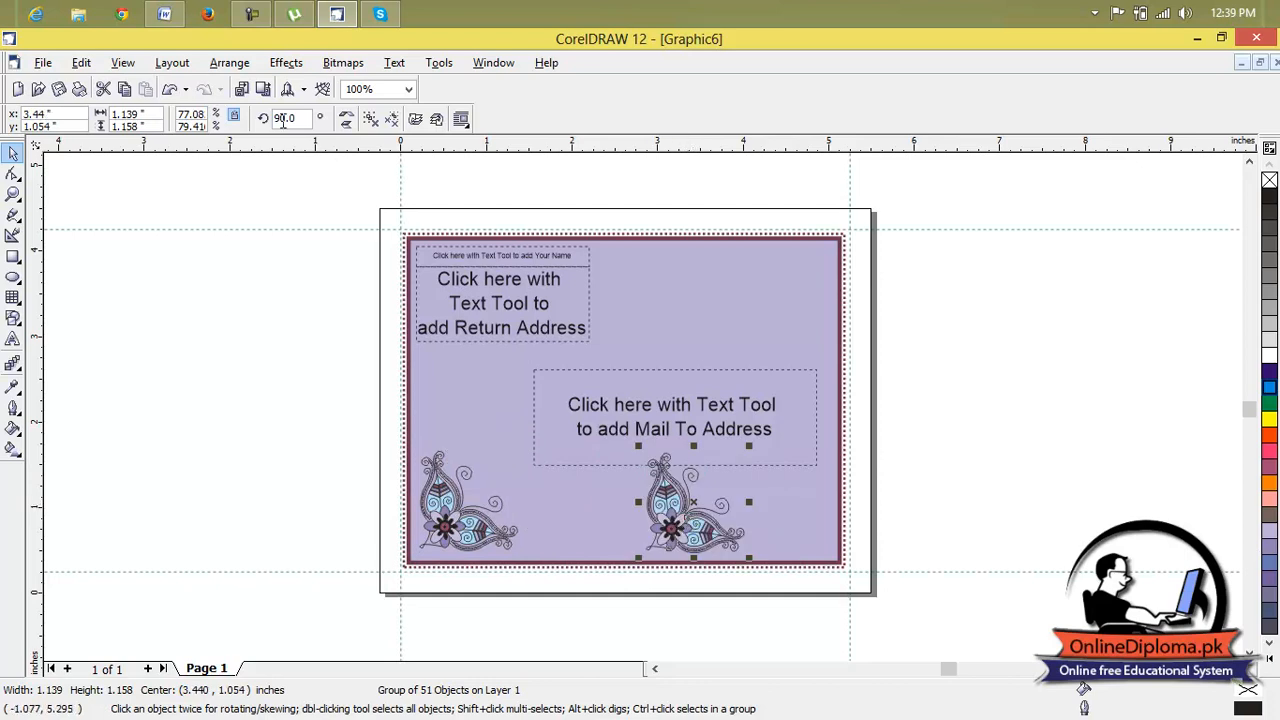
left_click(344, 120)
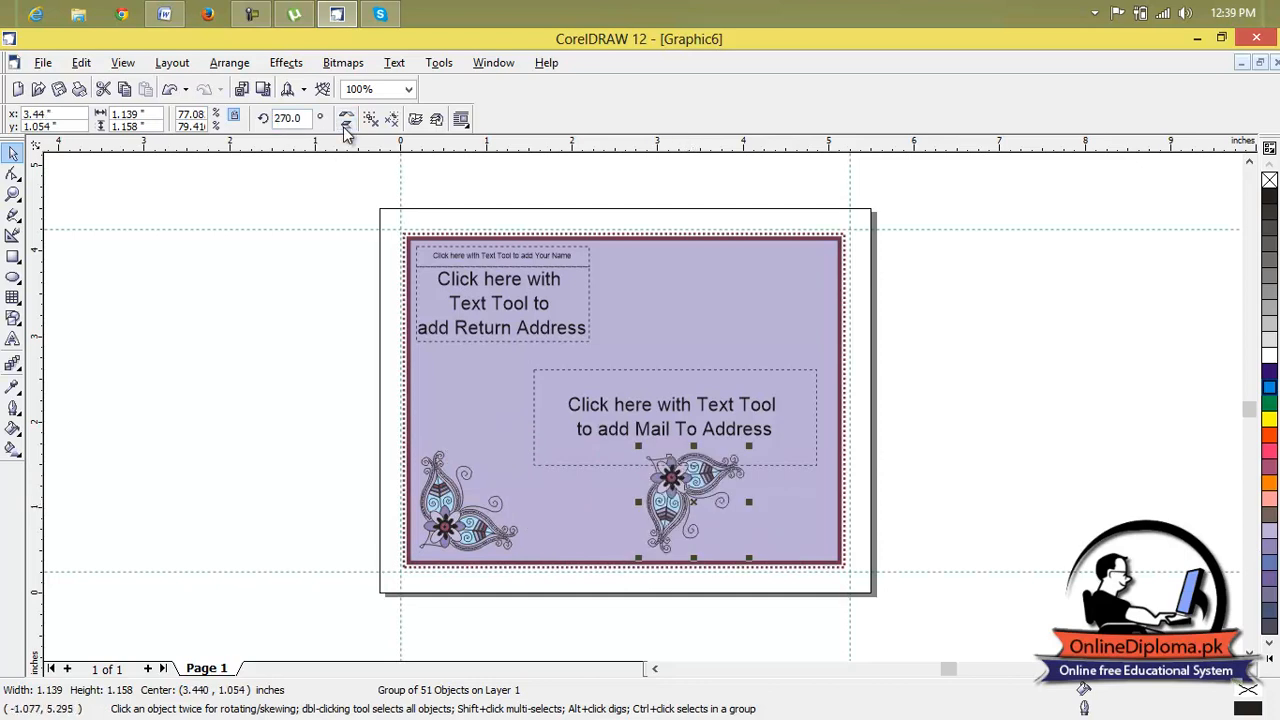
left_click_drag(675, 483, 456, 277)
Delete the Return Address and name placeholders, and line up the upper-left ornament with the one below it.
left_click(564, 317)
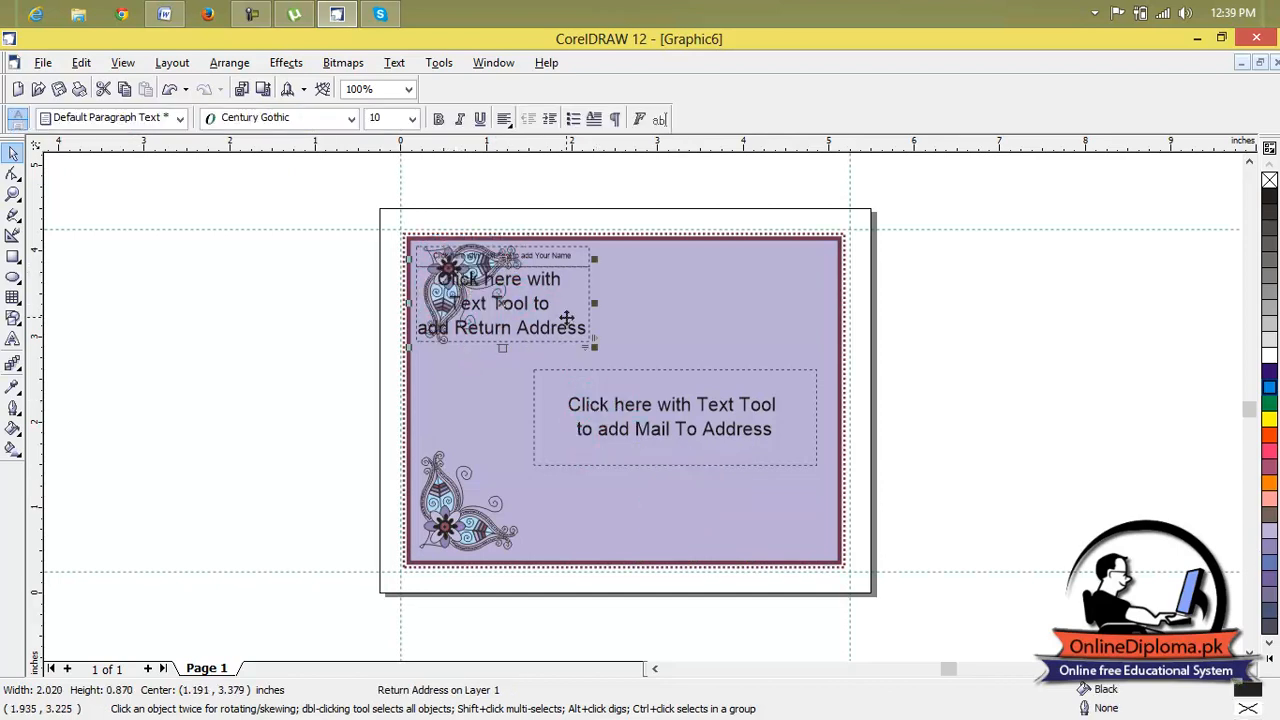
key("Delete")
left_click(567, 270)
left_click(568, 262, "ctrl")
key("Delete")
left_click_drag(477, 268, 473, 269)
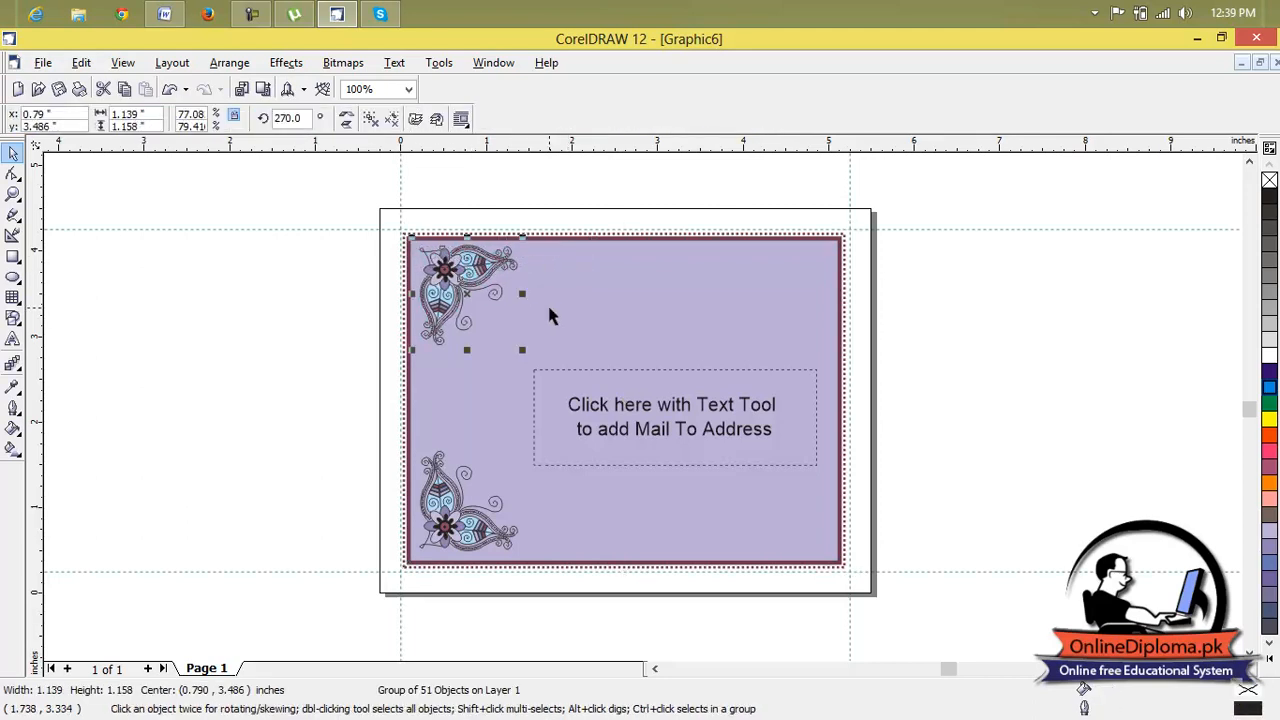
Duplicate the upper-left ornament and place the horizontally mirrored copy in the envelope's upper-right corner.
left_click_drag(485, 299, 506, 277)
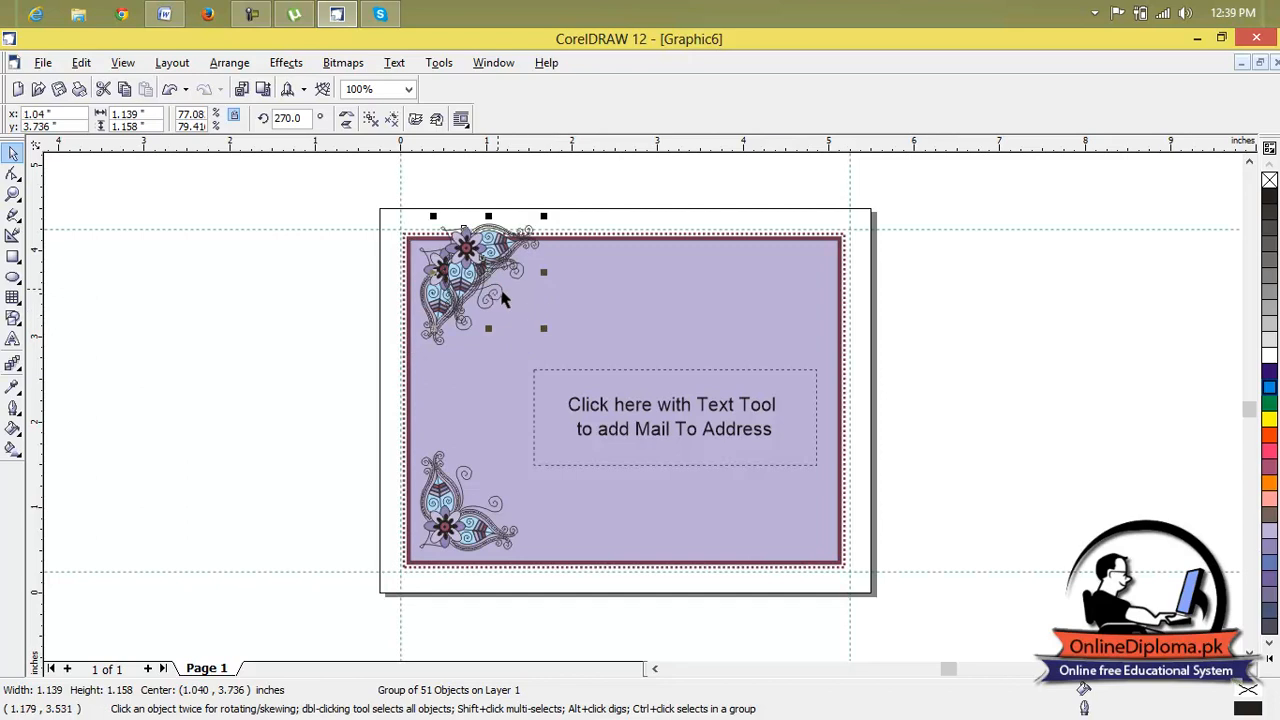
left_click(346, 118)
left_click_drag(470, 298, 773, 531)
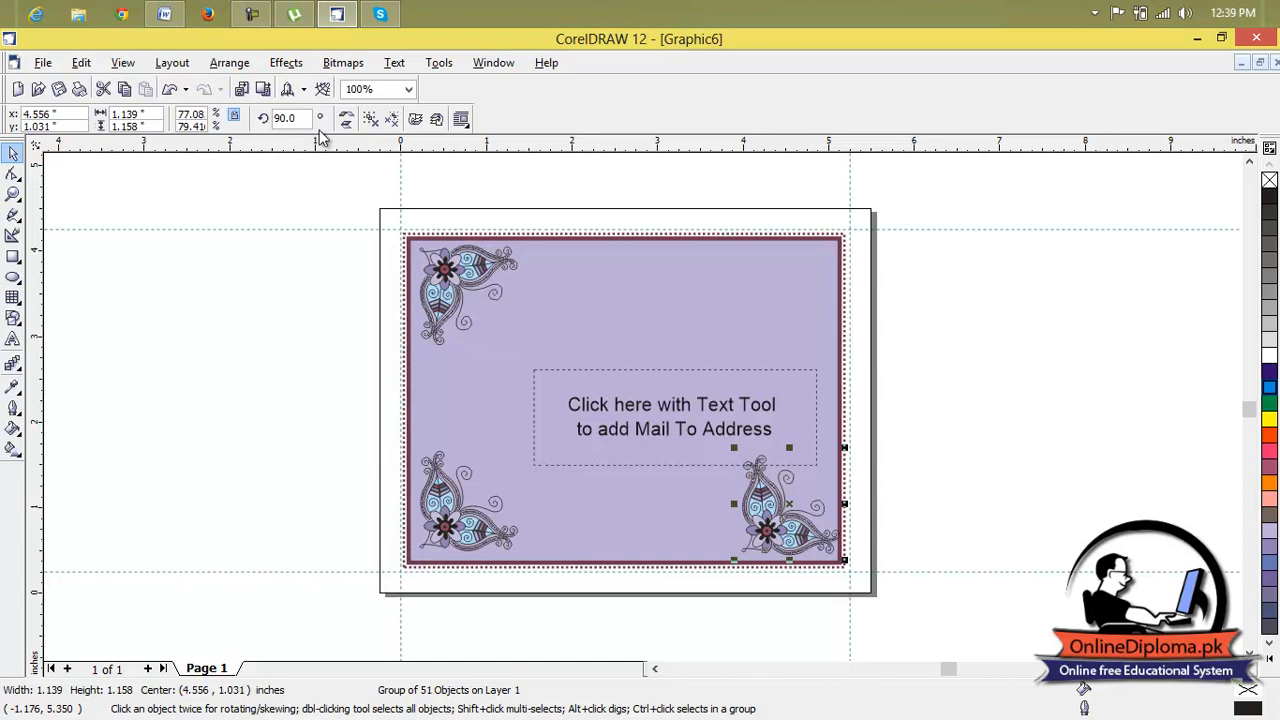
left_click(346, 118)
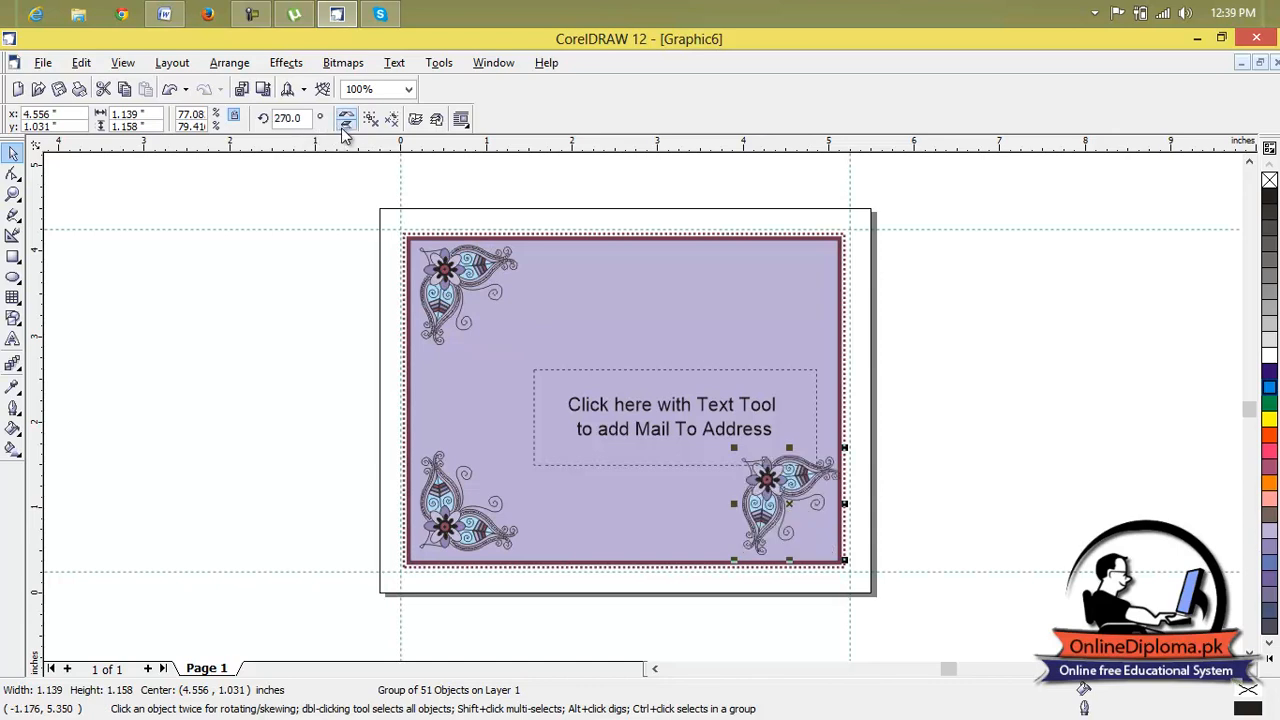
left_click(346, 120)
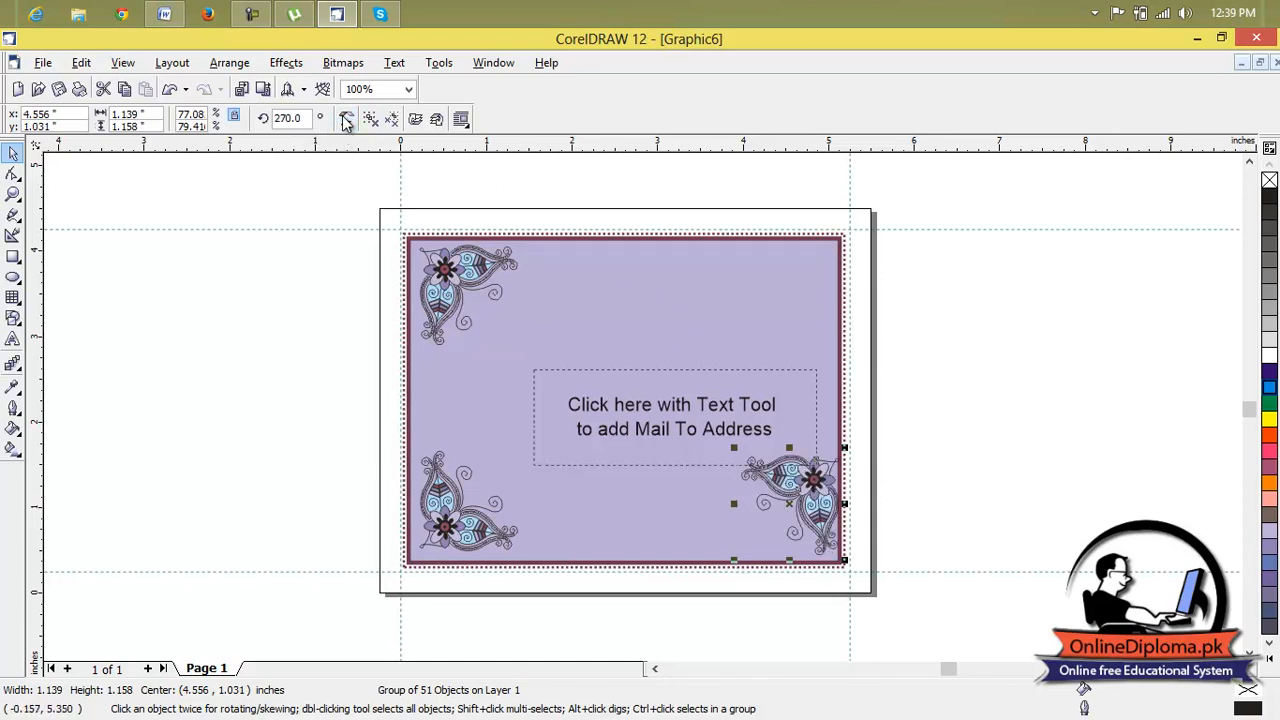
left_click_drag(818, 480, 792, 266)
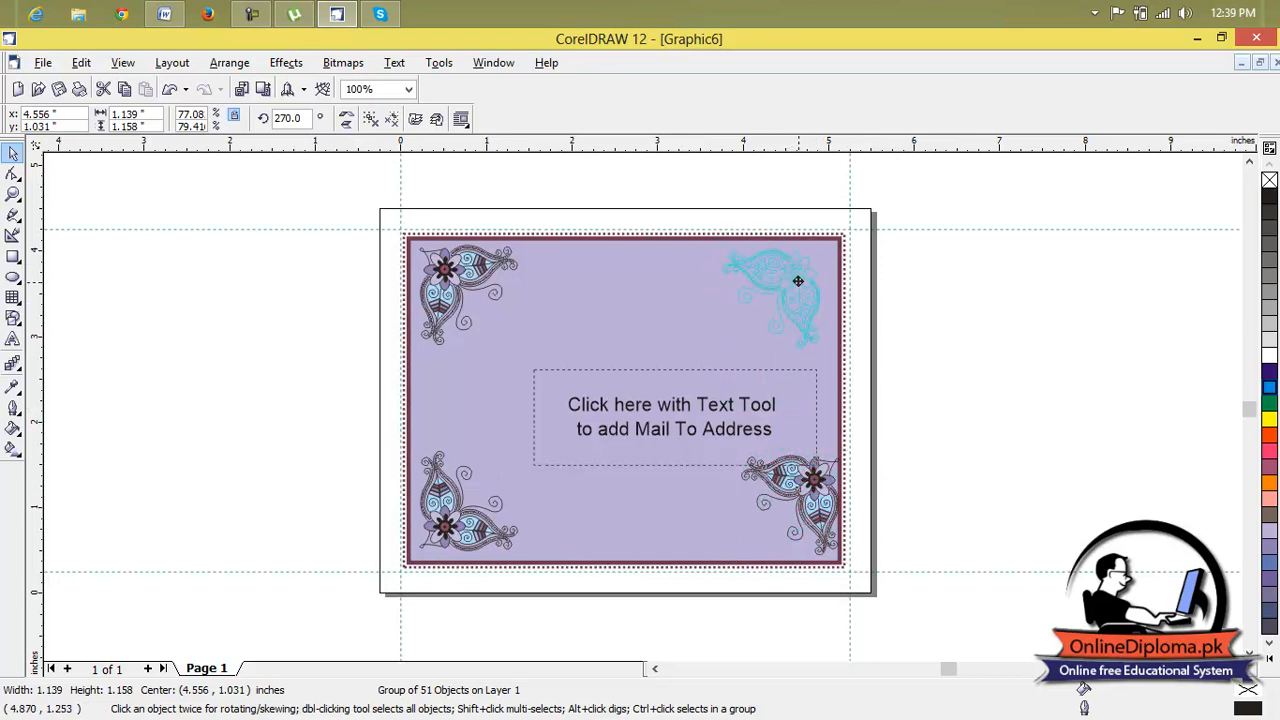
left_click_drag(803, 287, 802, 284)
Duplicate the upper-right ornament and place the vertically mirrored copy in the envelope's lower-right corner.
key("ctrl+d")
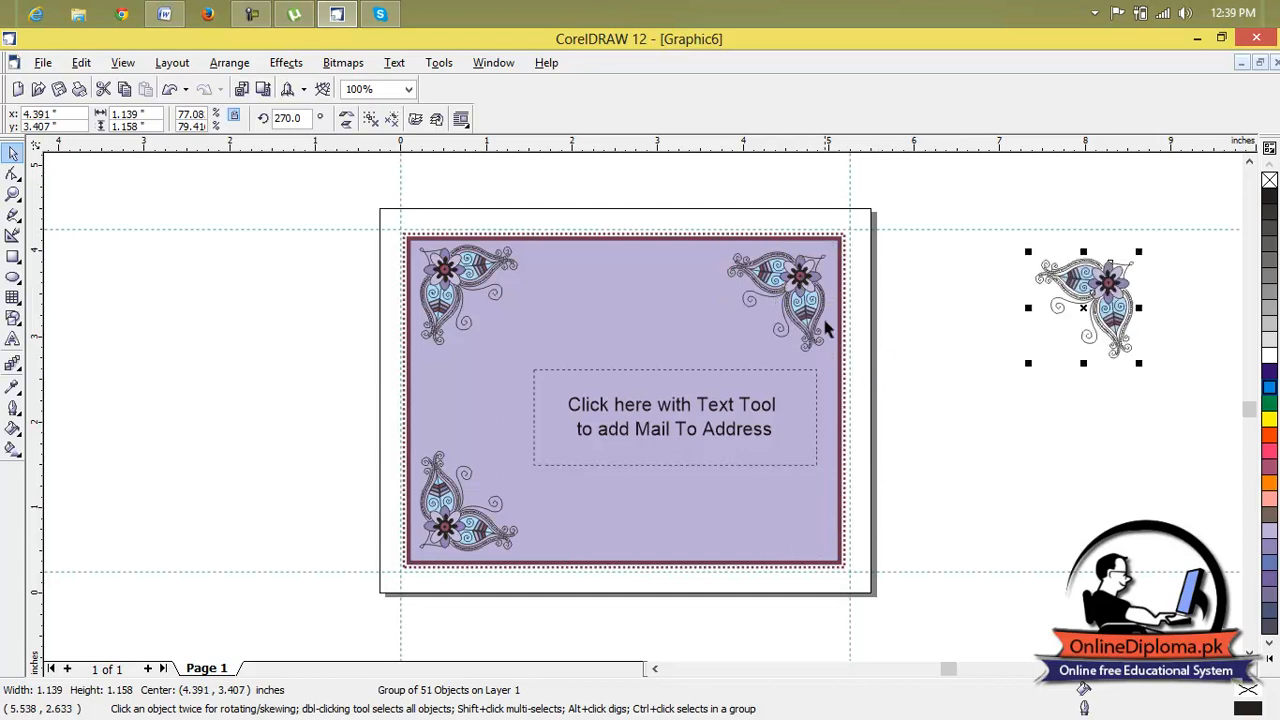
left_click(345, 120)
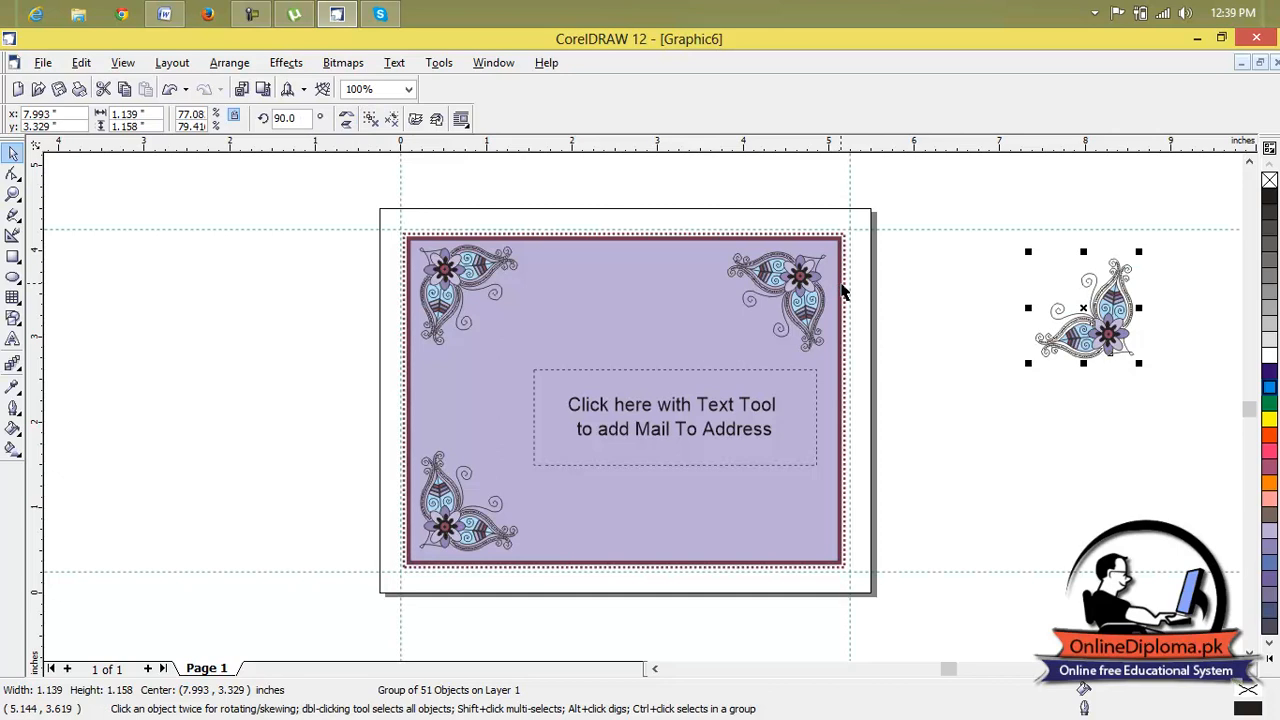
left_click_drag(1120, 318, 846, 487)
left_click(928, 393)
Delete the Mail To Address placeholder from the envelope.
scroll(782, 245, "up", 1)
scroll(818, 262, "down", 1)
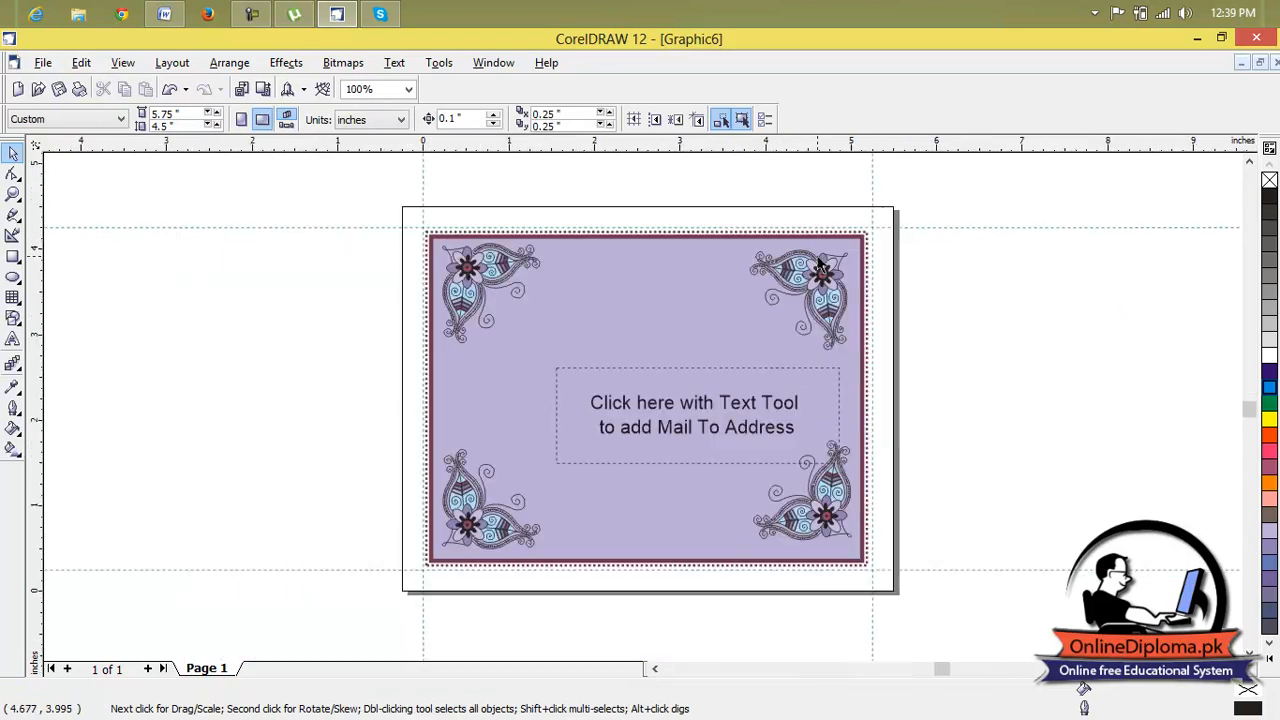
left_click(760, 396)
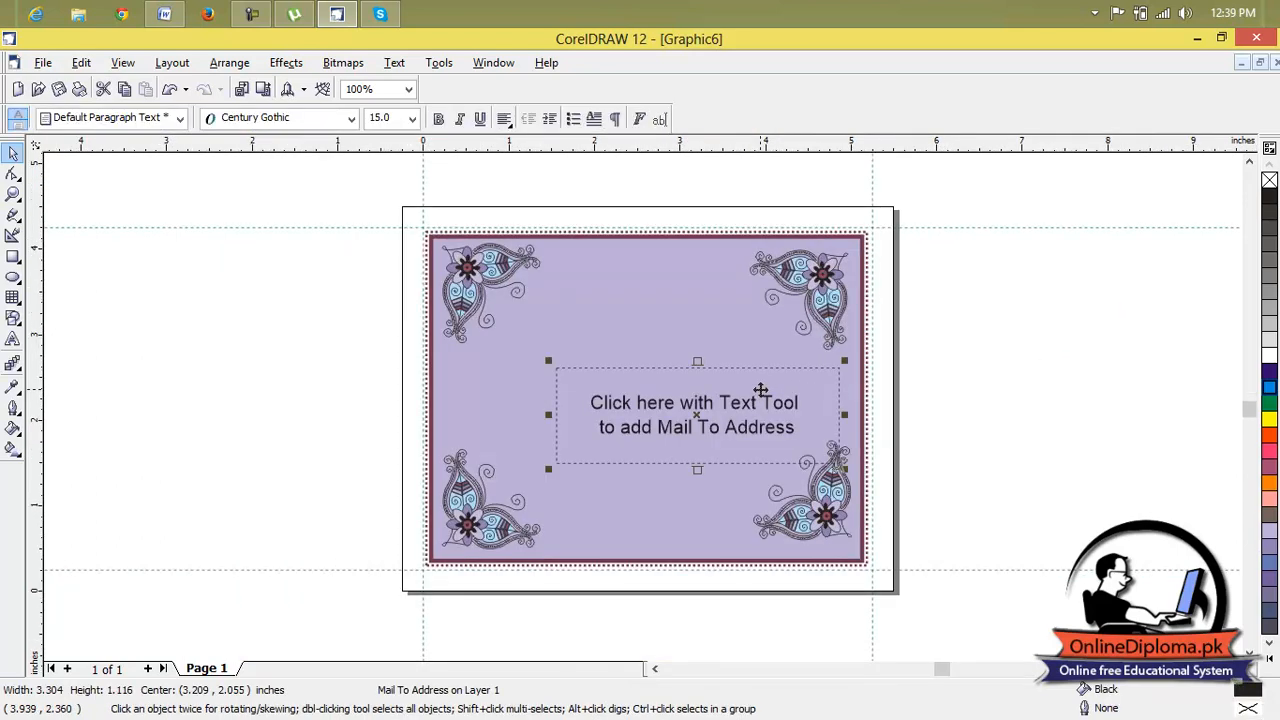
key("Delete")
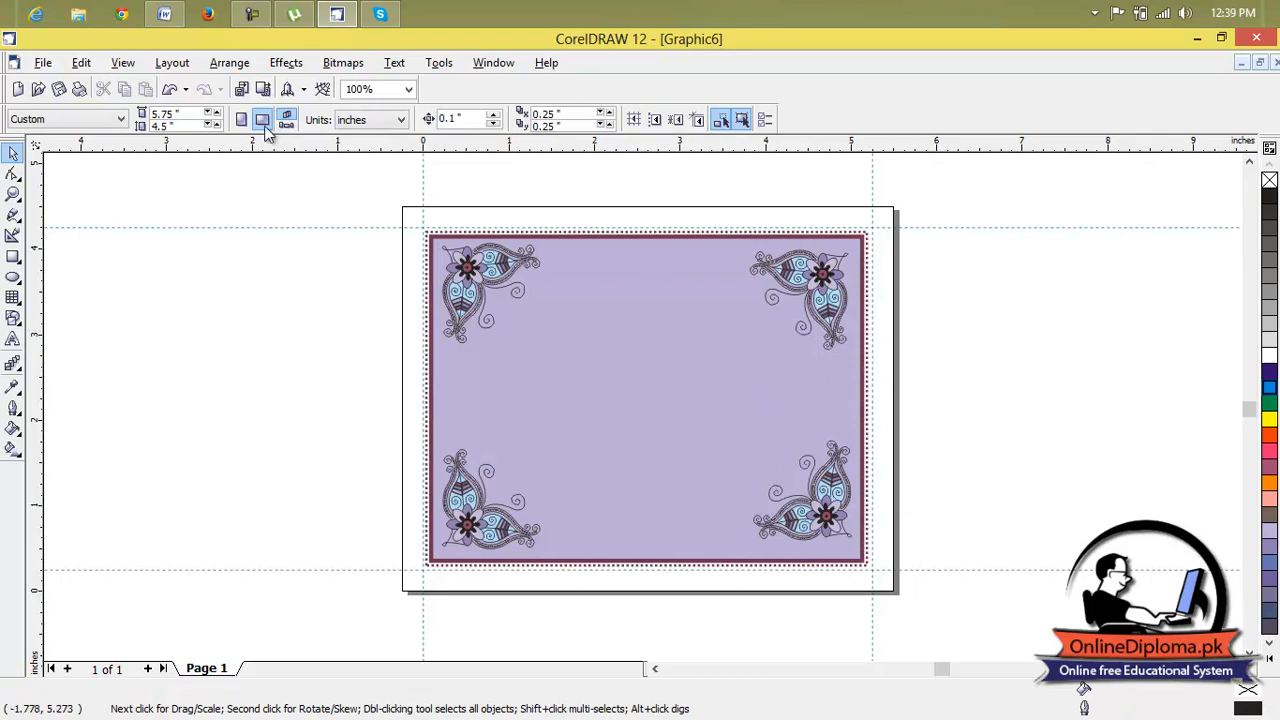
Create a new document from the celtic1_card side-fold template with its graphics included.
left_click(42, 66)
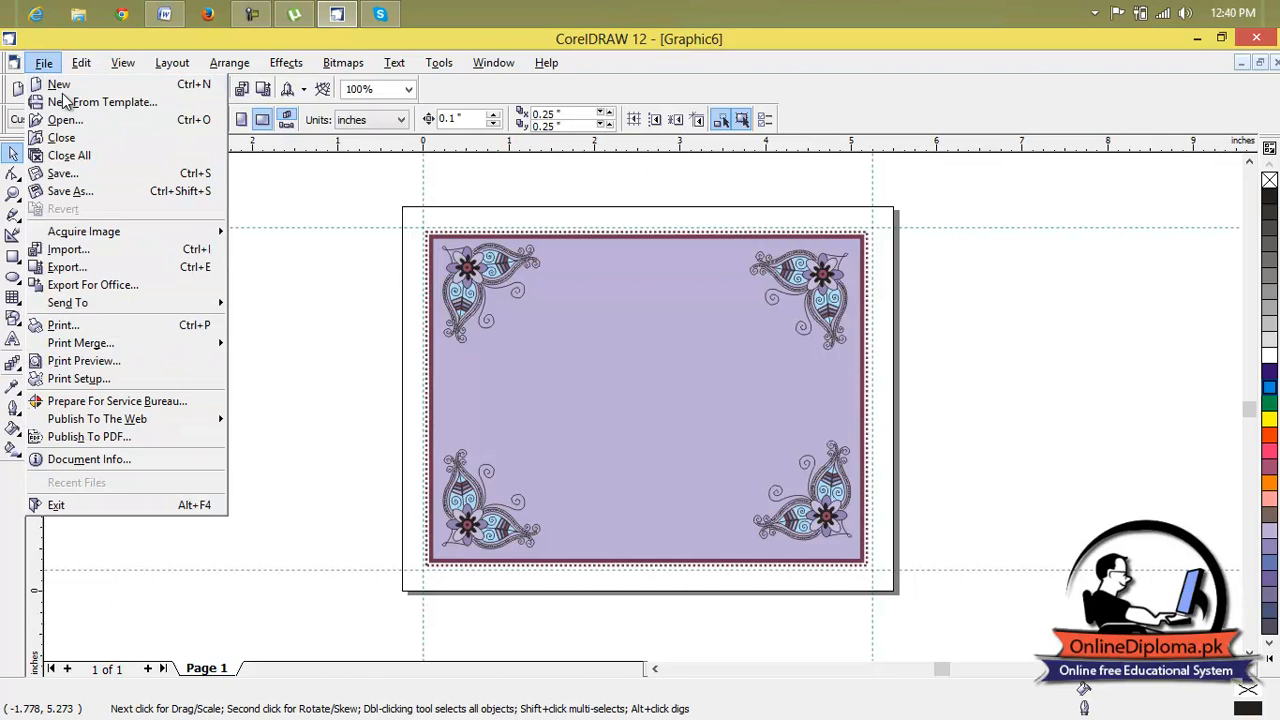
left_click(66, 102)
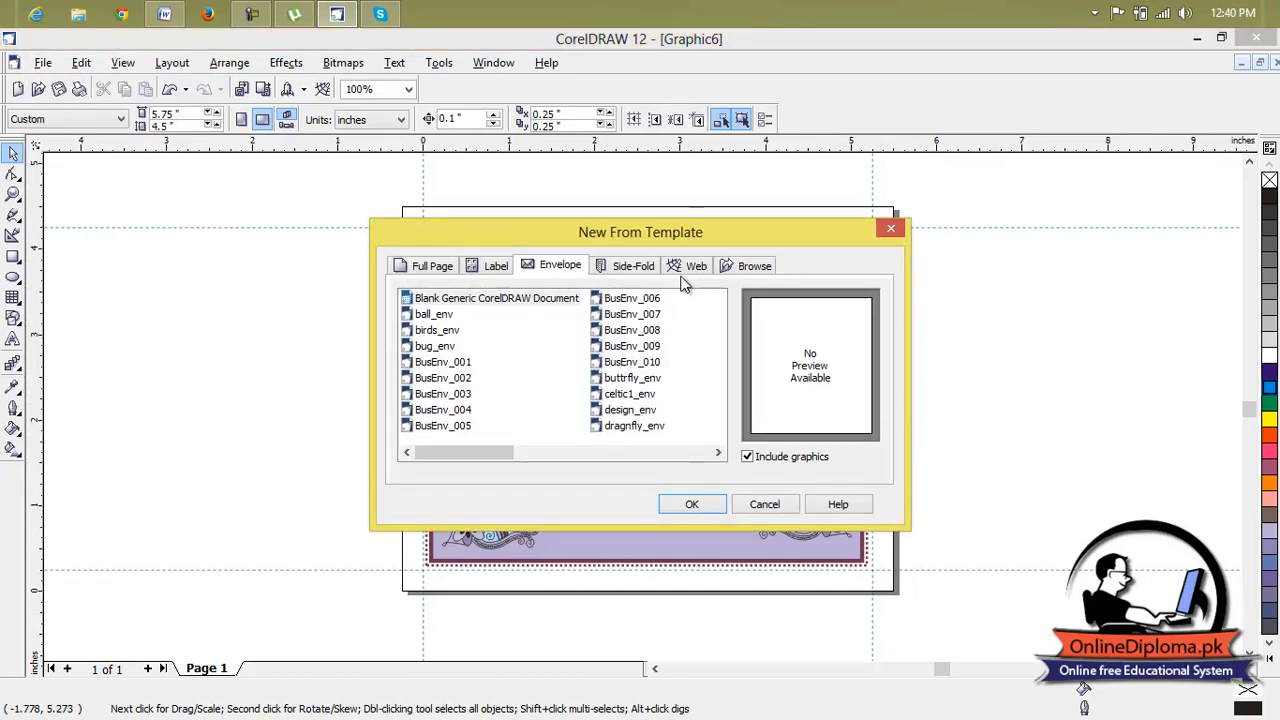
left_click(636, 268)
left_click(632, 300)
left_click(633, 316)
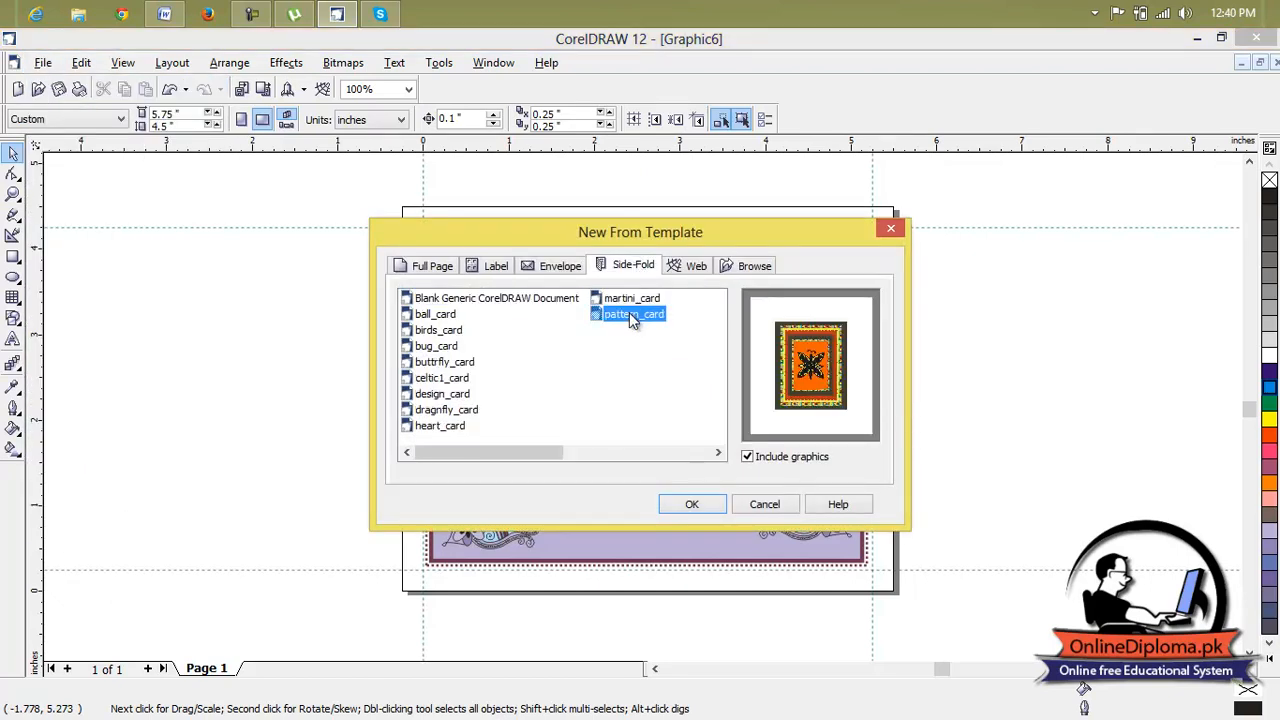
left_click(432, 366)
left_click(440, 378)
left_click(441, 395)
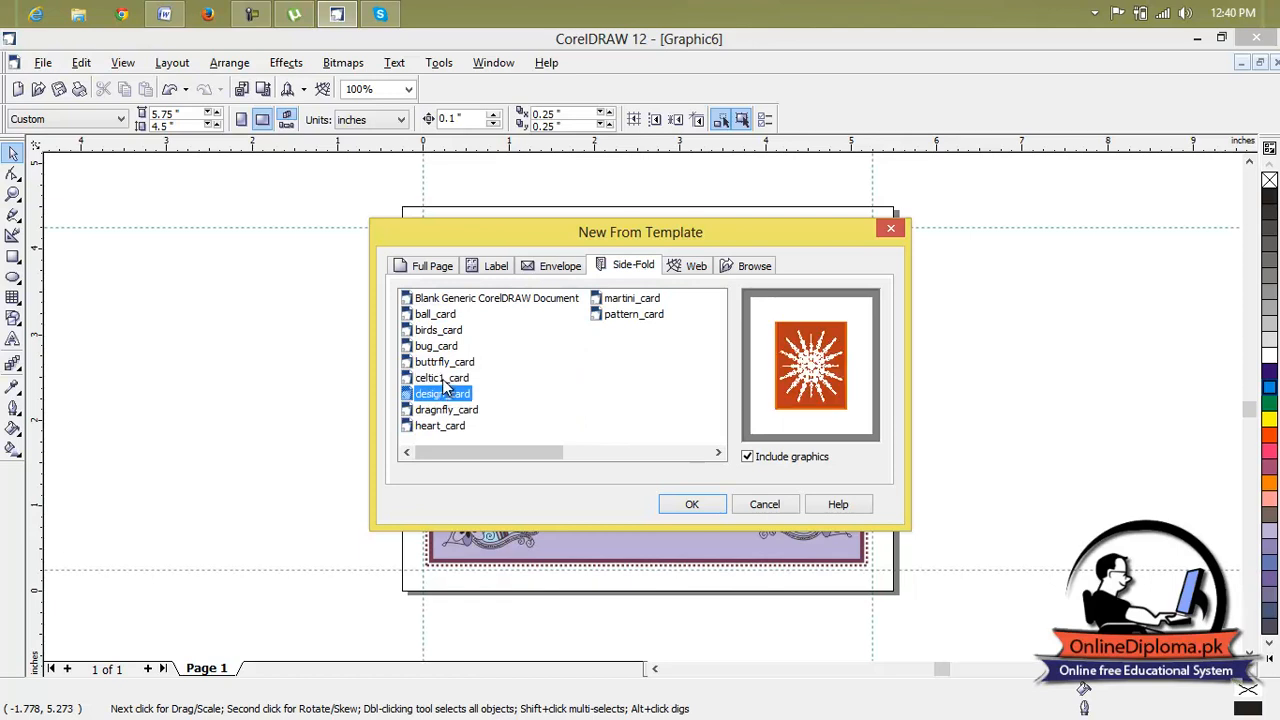
left_click(443, 379)
left_click(690, 504)
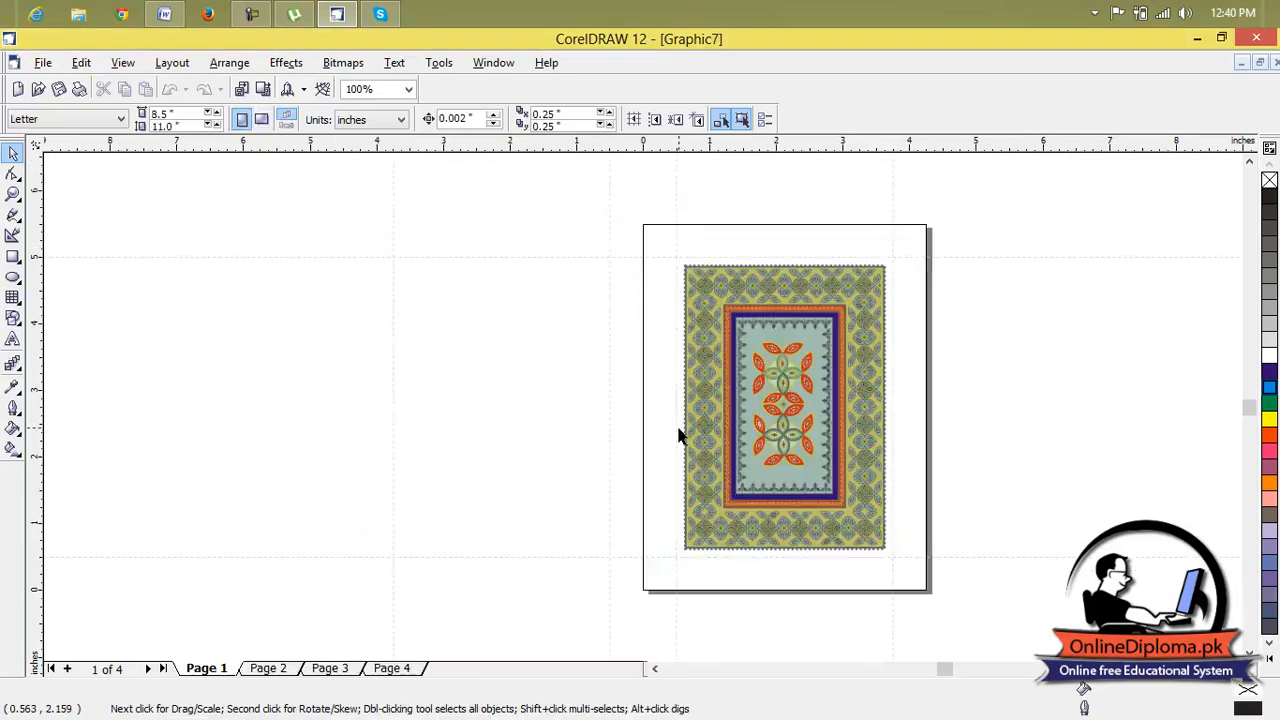
Ungroup the patterned artwork on page 1 of the card into separate objects.
scroll(829, 323, "up", 3)
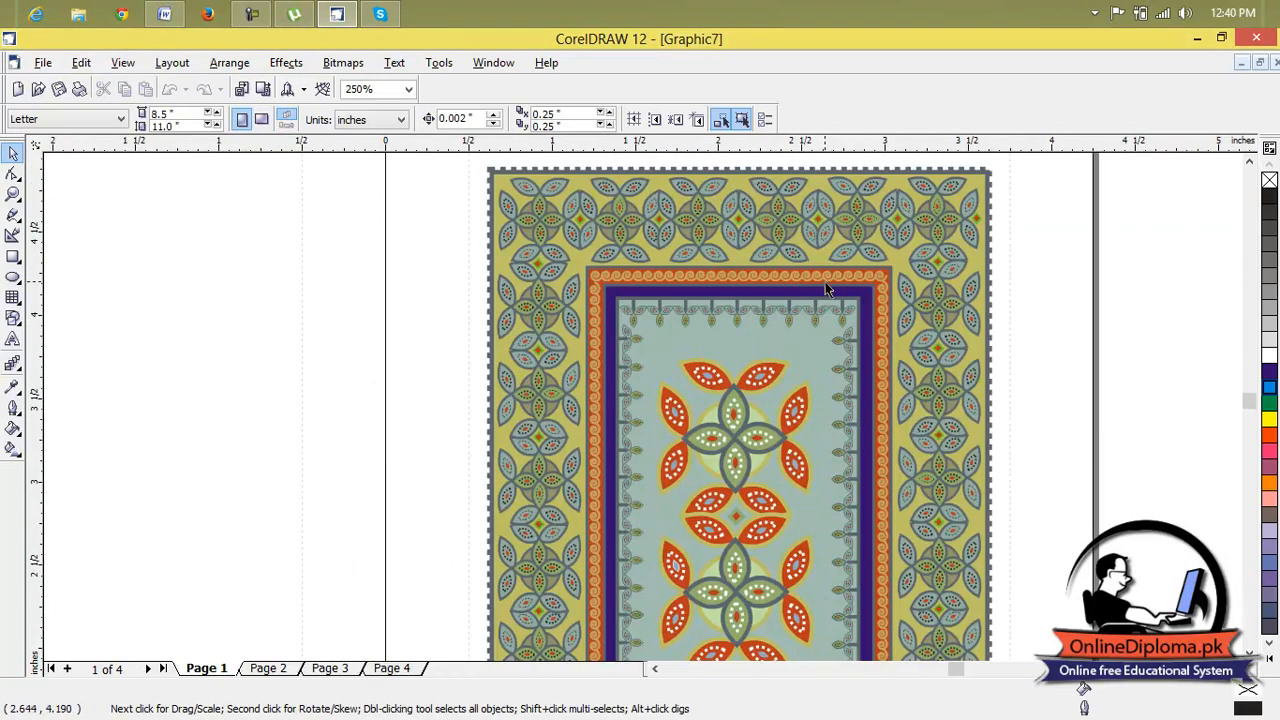
left_click(826, 289)
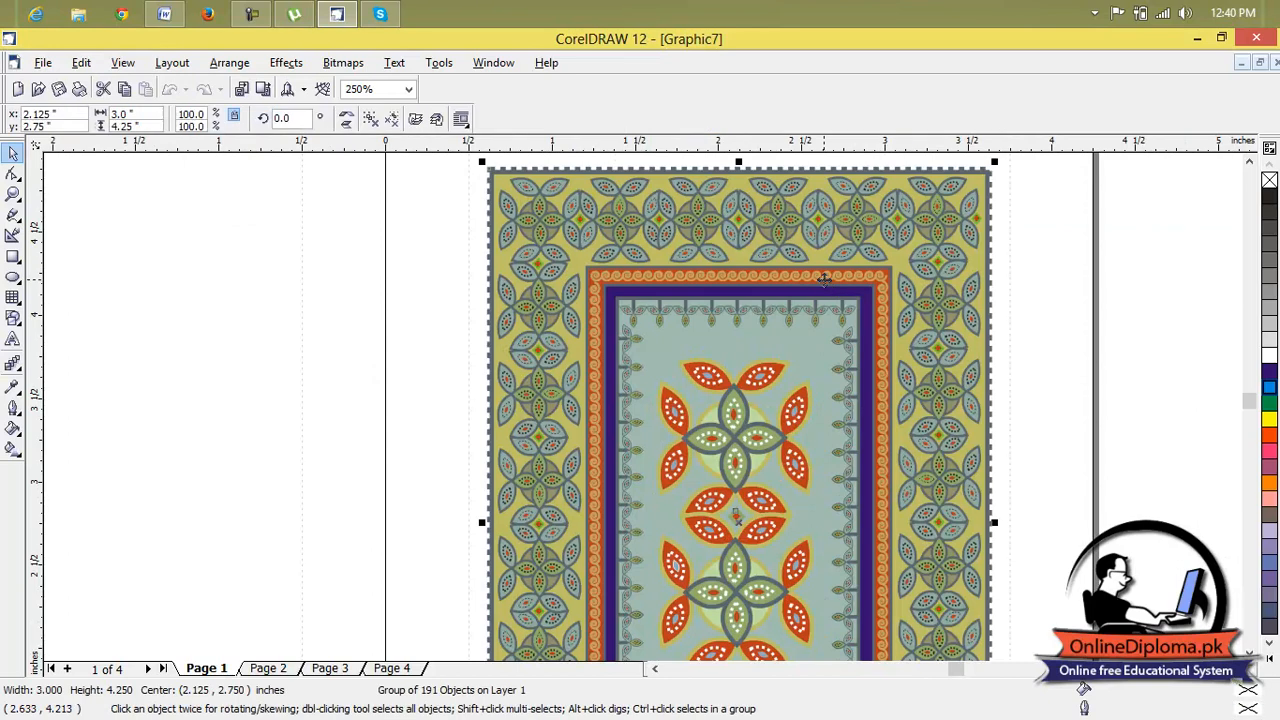
left_click(172, 66)
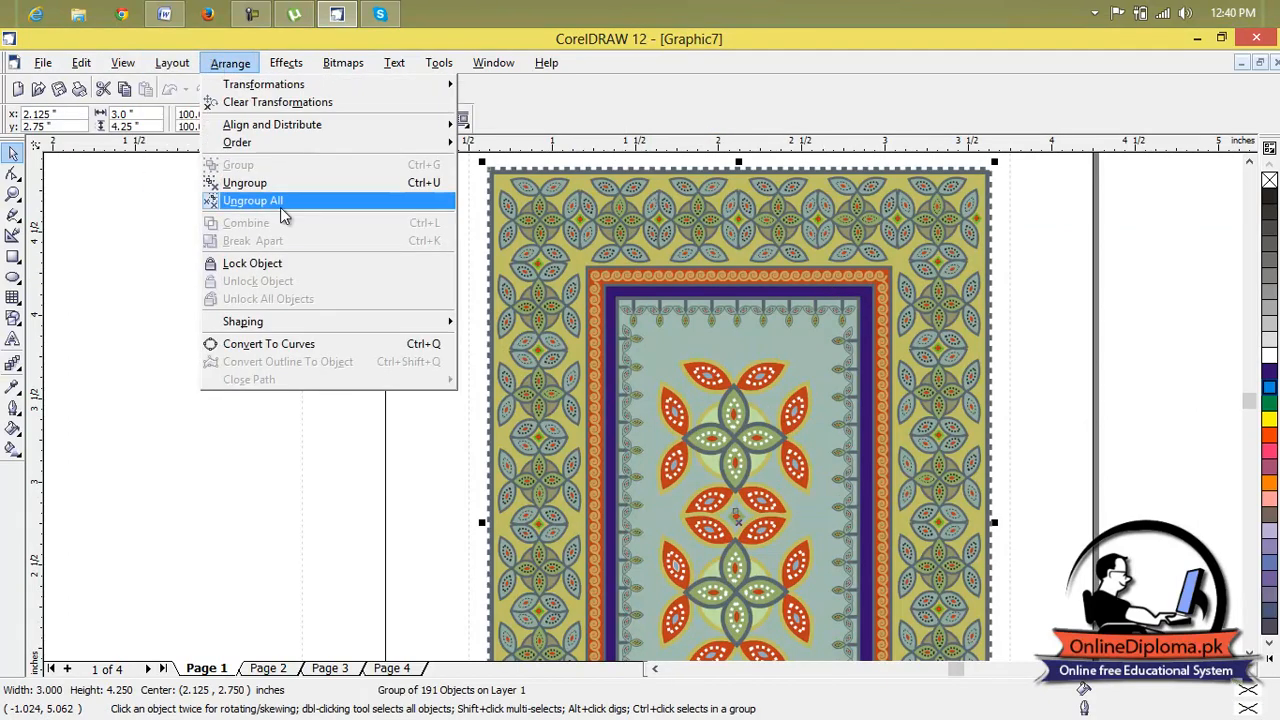
left_click(275, 185)
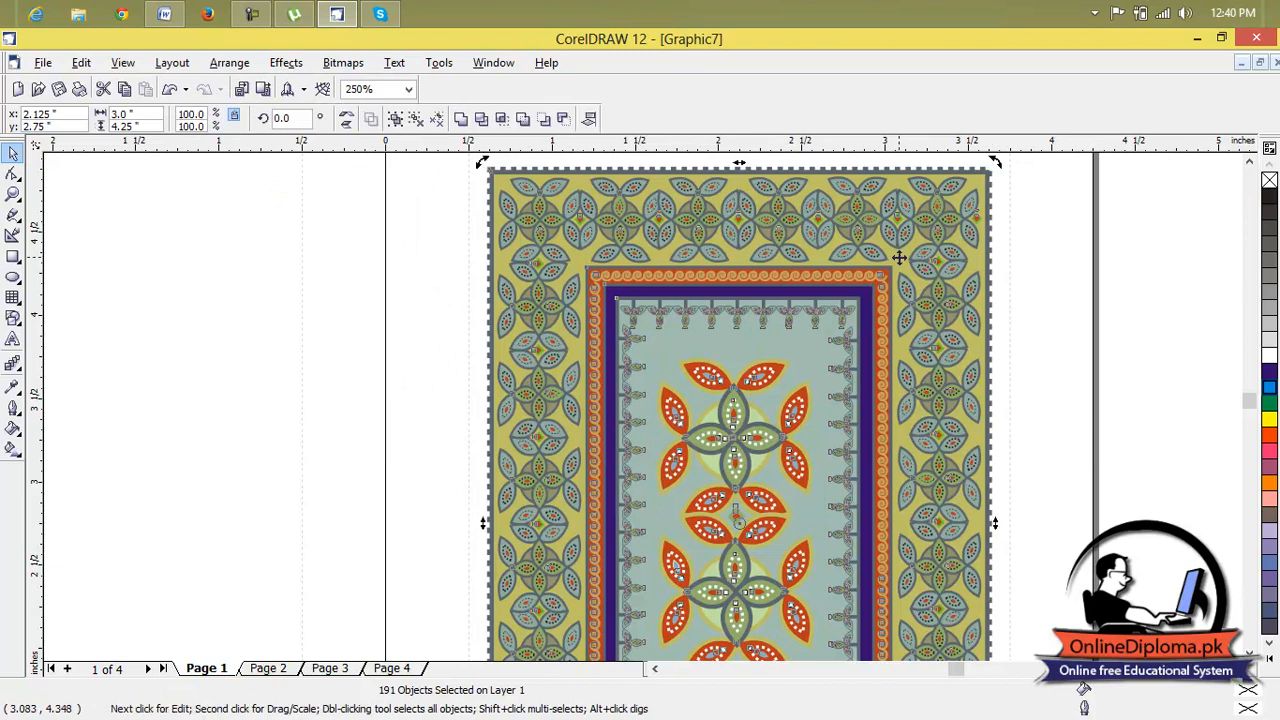
scroll(900, 263, "down", 5)
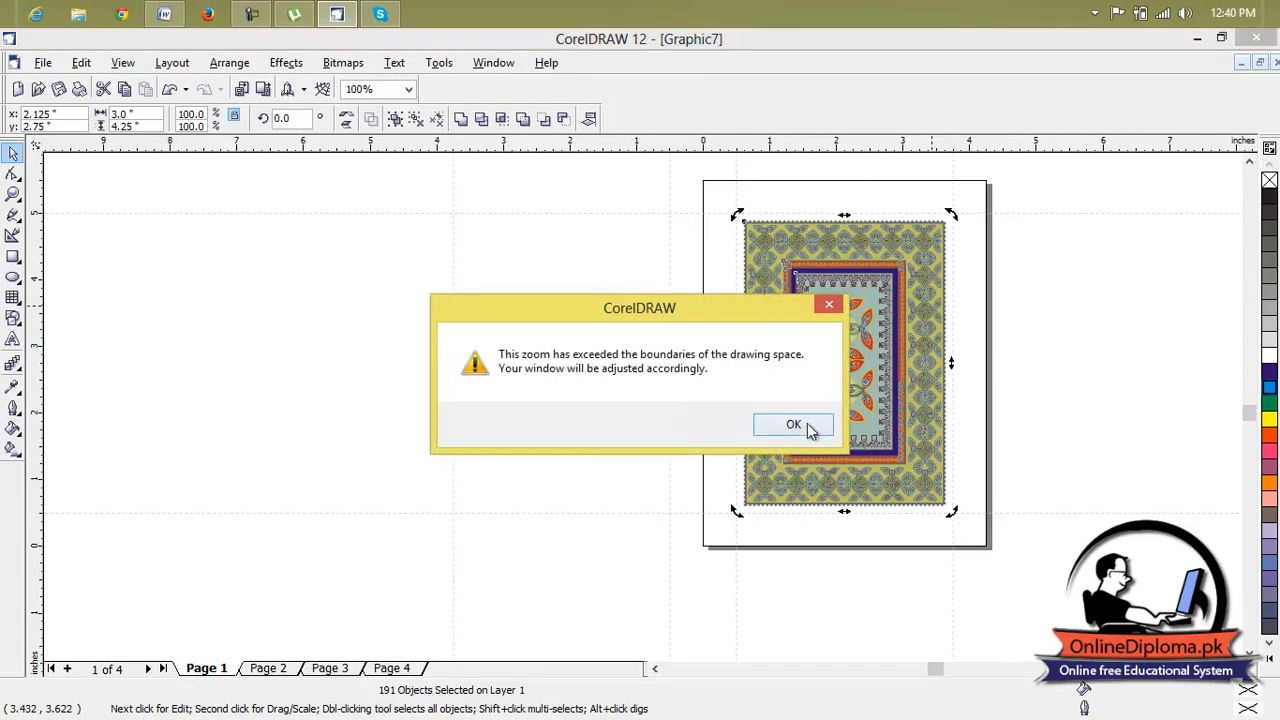
left_click(793, 425)
scroll(725, 390, "up", 10)
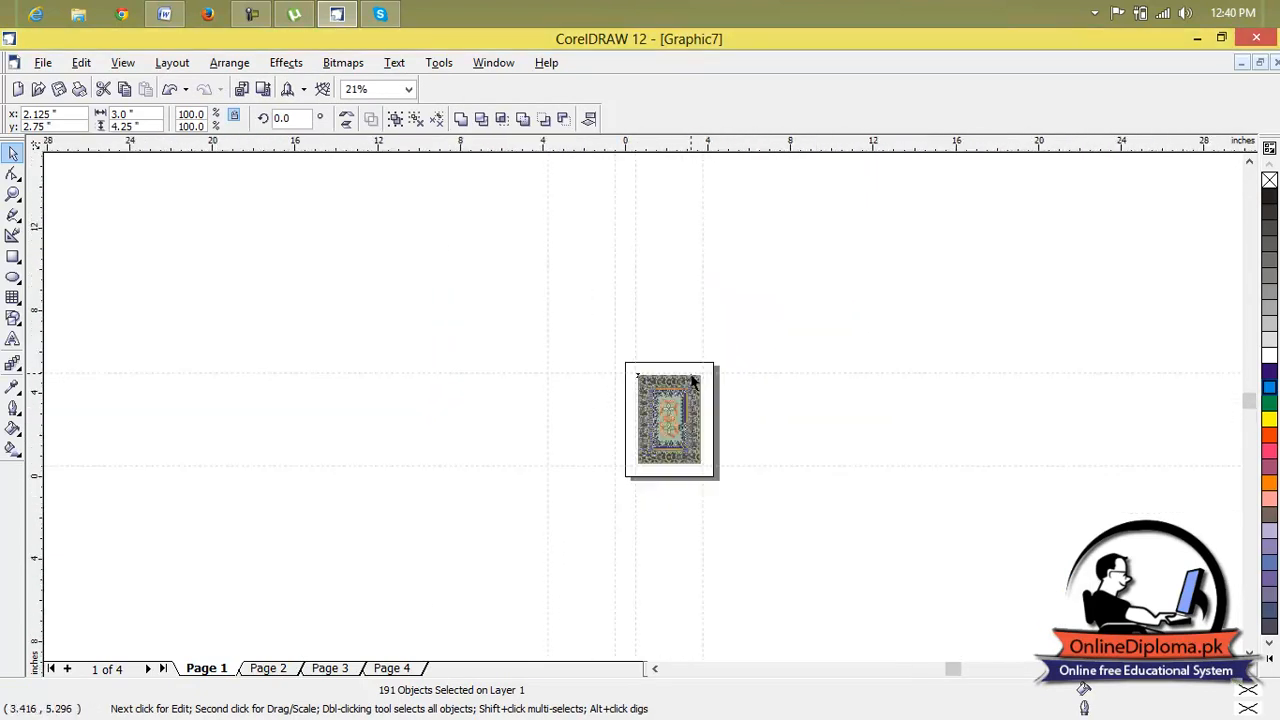
Delete the floral motifs along the top of the card's outer border and at its upper right side.
left_click(716, 400, "ctrl")
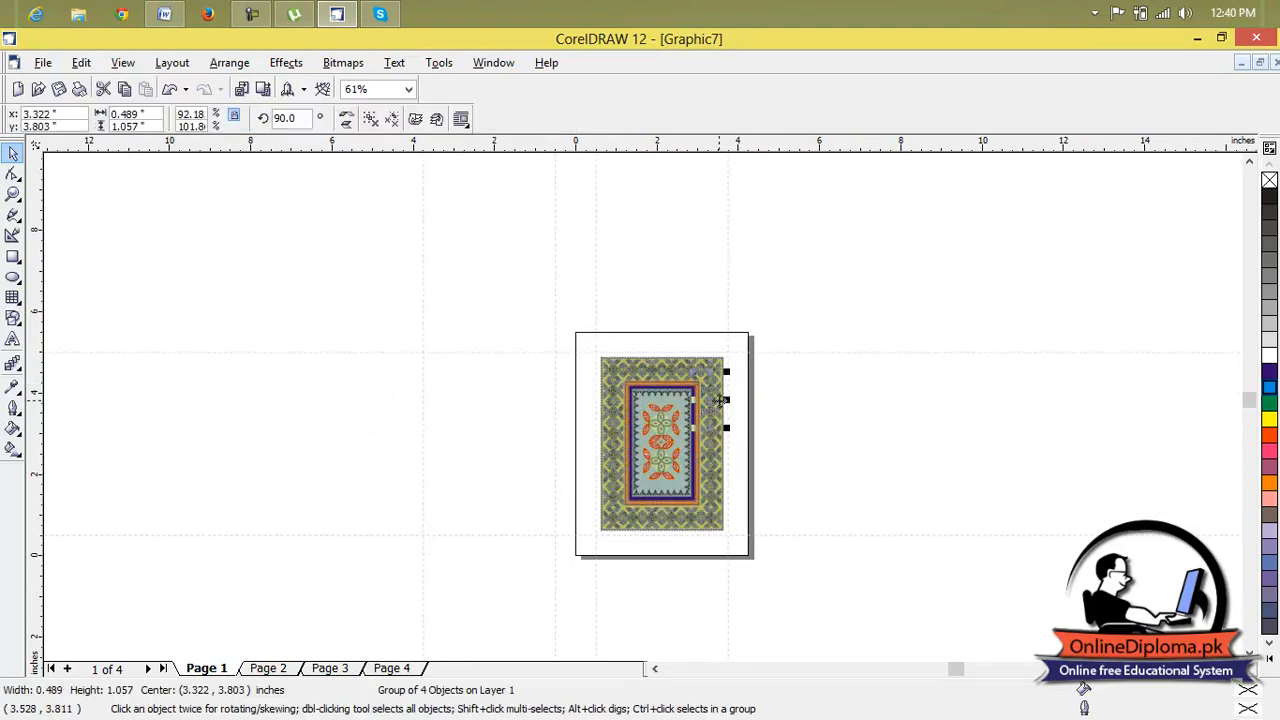
left_click(720, 392)
scroll(713, 379, "up", 3)
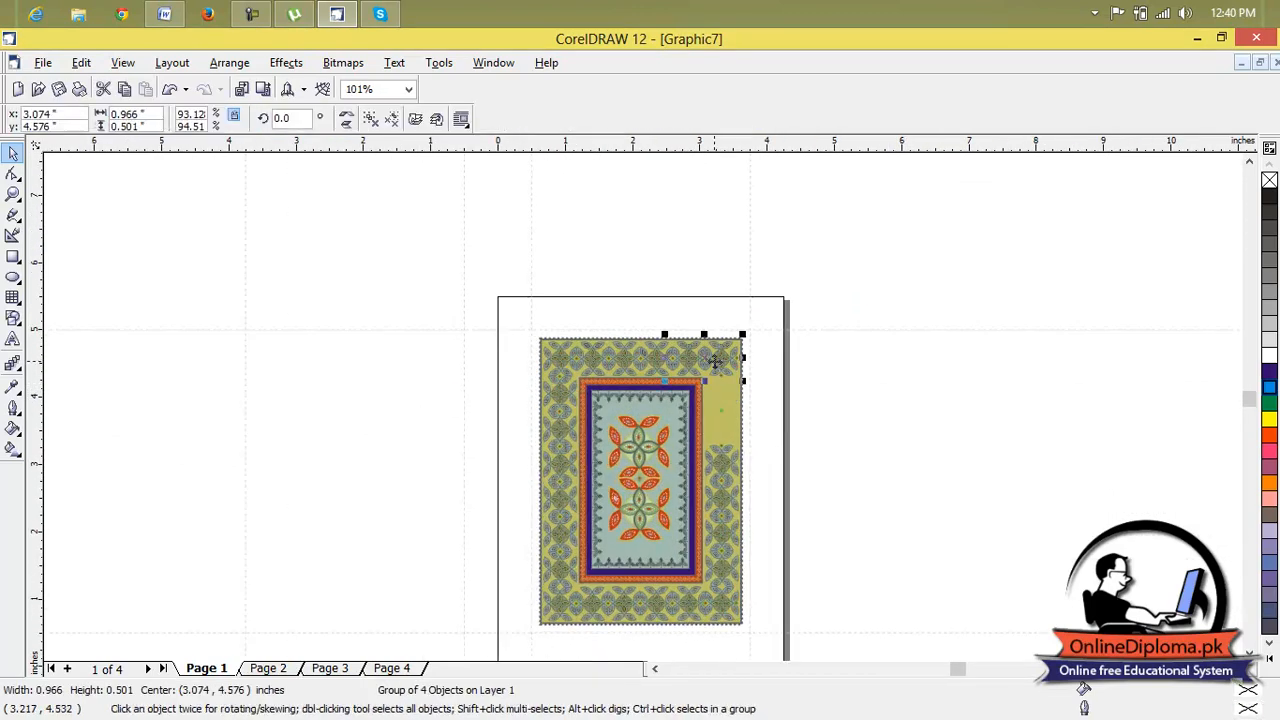
left_click(643, 349)
key("Delete")
left_click(567, 361)
key("Delete")
left_click(593, 359)
key("Delete")
left_click(628, 362)
key("Delete")
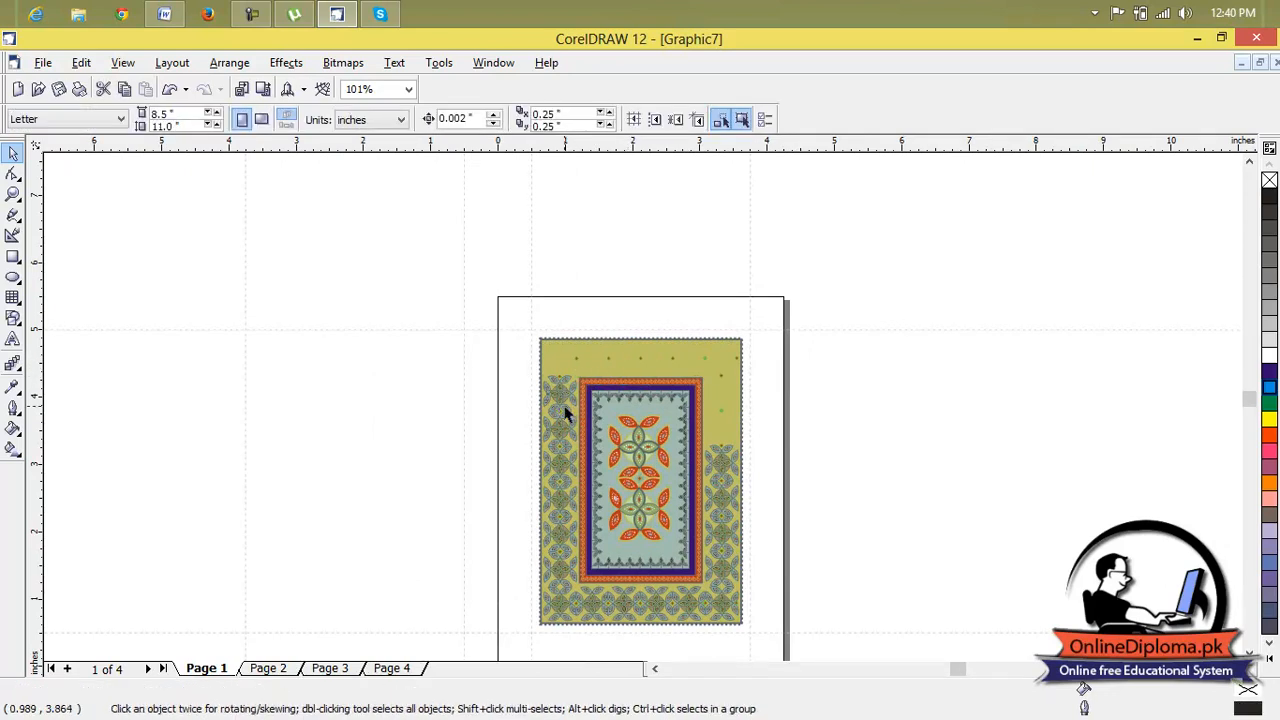
Clear the floral motifs from the border's left side, moving one of them onto the empty area left of the page.
left_click(566, 414)
key("Delete")
left_click(559, 519)
key("Delete")
left_click(563, 473)
key("Delete")
left_click(563, 473)
left_click_drag(563, 473, 279, 401)
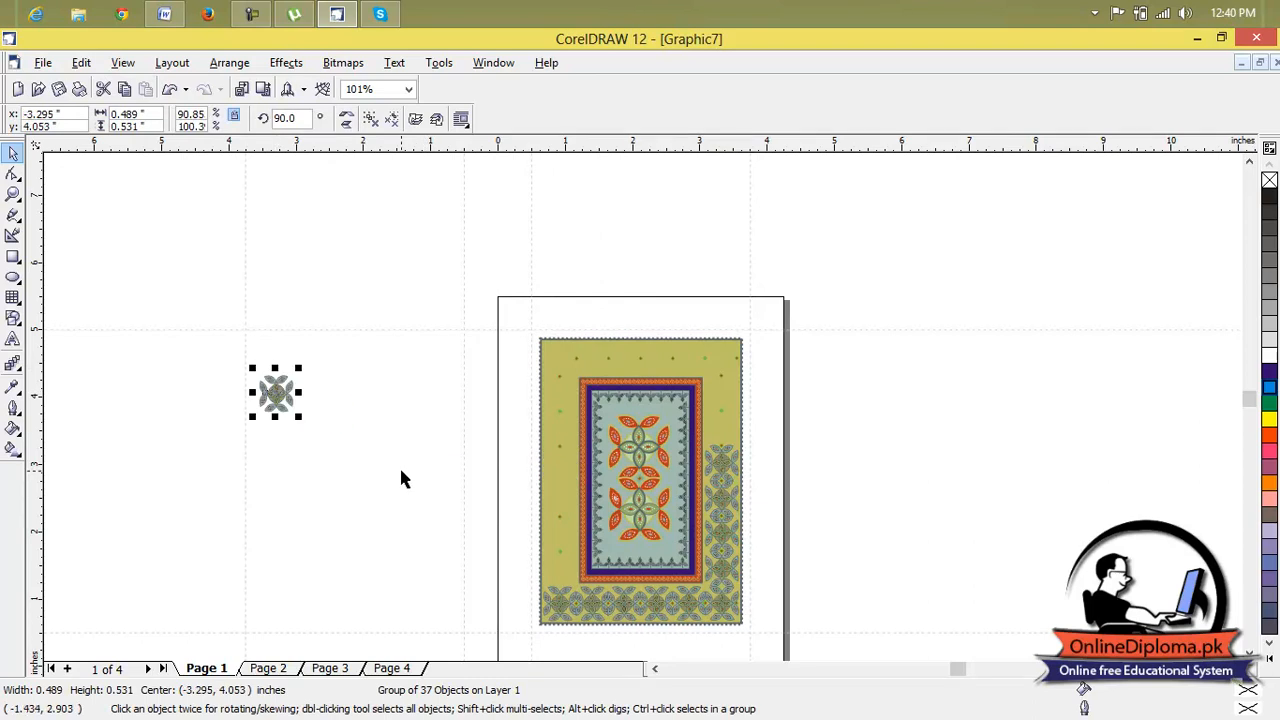
Delete the remaining floral motifs along the bottom and right side of the card's outer border.
left_click(568, 605)
key("Delete")
left_click(675, 603)
key("Delete")
left_click(722, 553)
key("Delete")
left_click(718, 526)
left_click(719, 498)
key("Delete")
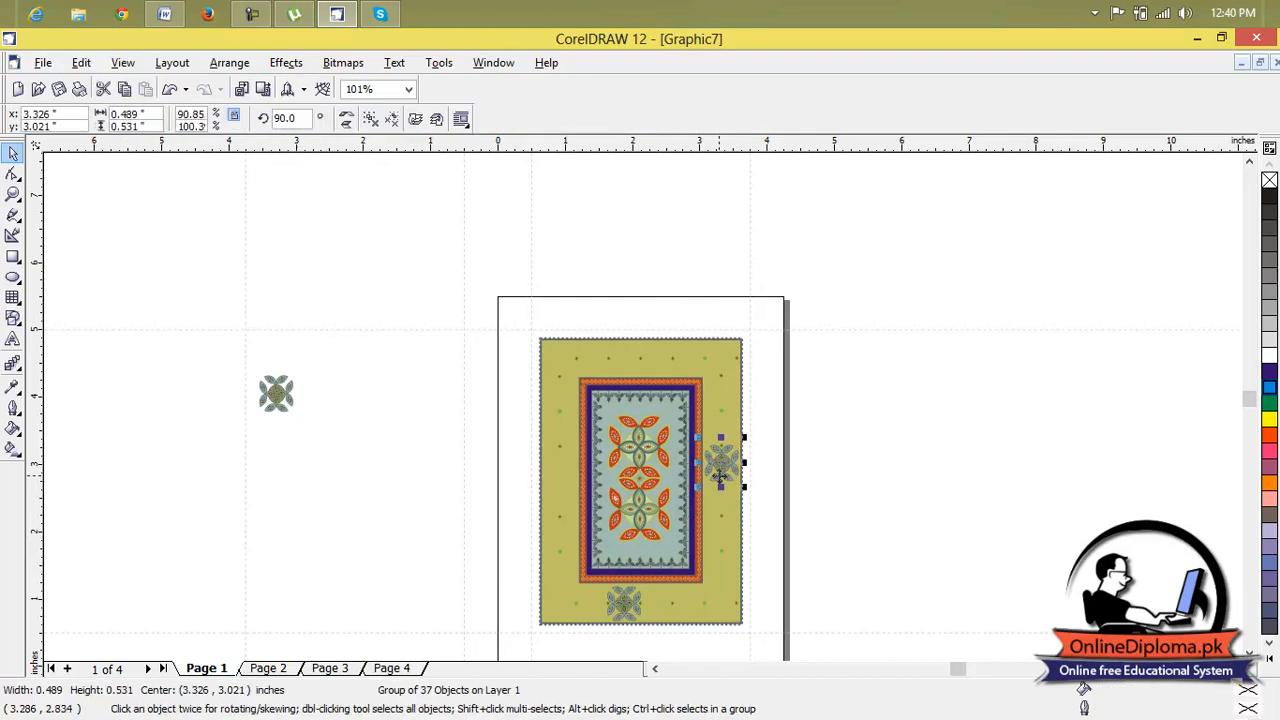
left_click(720, 474)
key("Delete")
left_click(628, 602)
key("Delete")
Pull the pale green and dark blue inner rectangles out of the card and delete them.
left_click(648, 570)
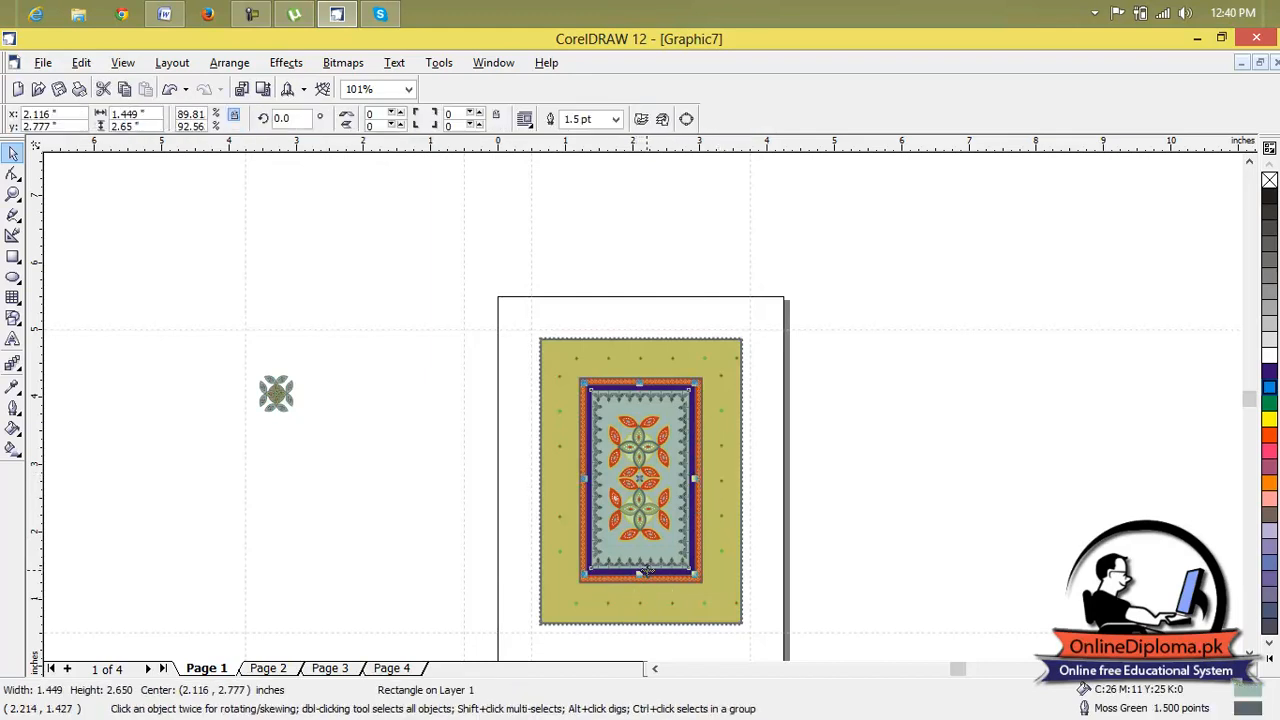
left_click_drag(640, 478, 955, 452)
key("Delete")
left_click(651, 461)
left_click_drag(640, 478, 1016, 446)
key("Delete")
Move the top row of small leaf ornaments from the inner frame to the empty area right of the page.
left_click(651, 470)
left_click(636, 452)
scroll(650, 420, "up", 4)
left_click_drag(660, 374, 1091, 344)
scroll(832, 210, "down", 4)
left_click(1090, 463)
scroll(1100, 335, "up", 5)
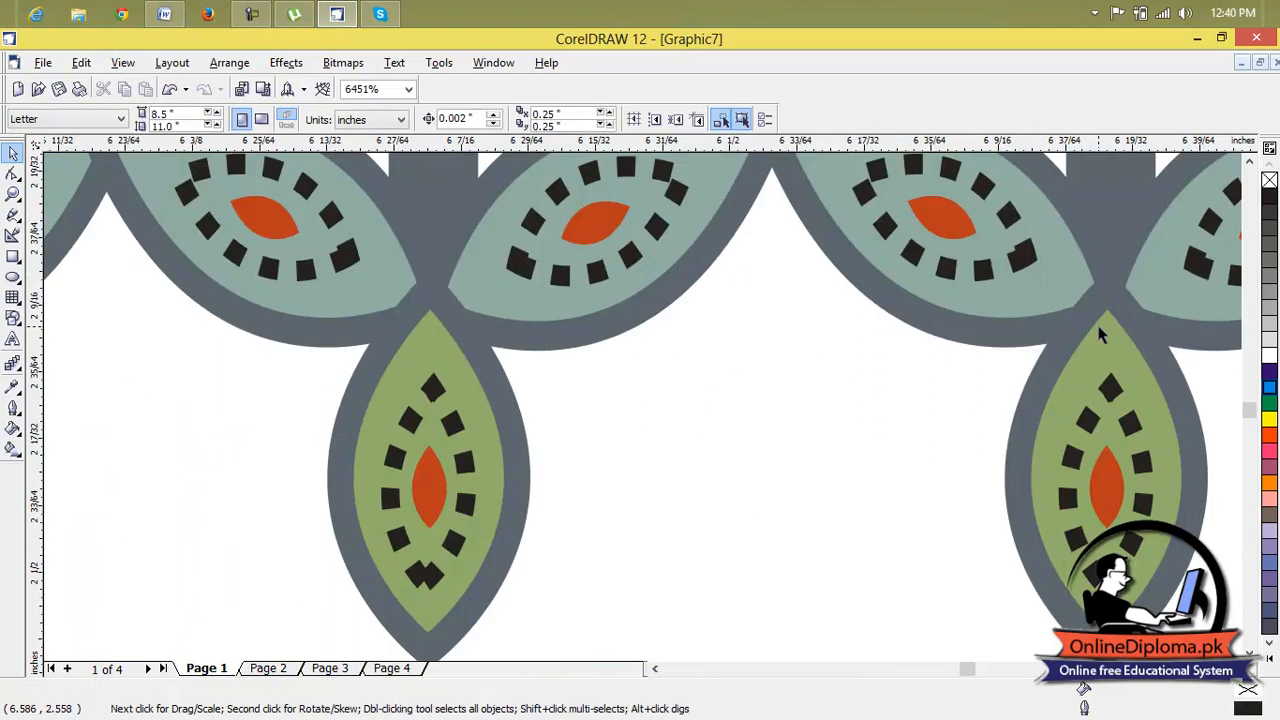
scroll(1100, 335, "down", 6)
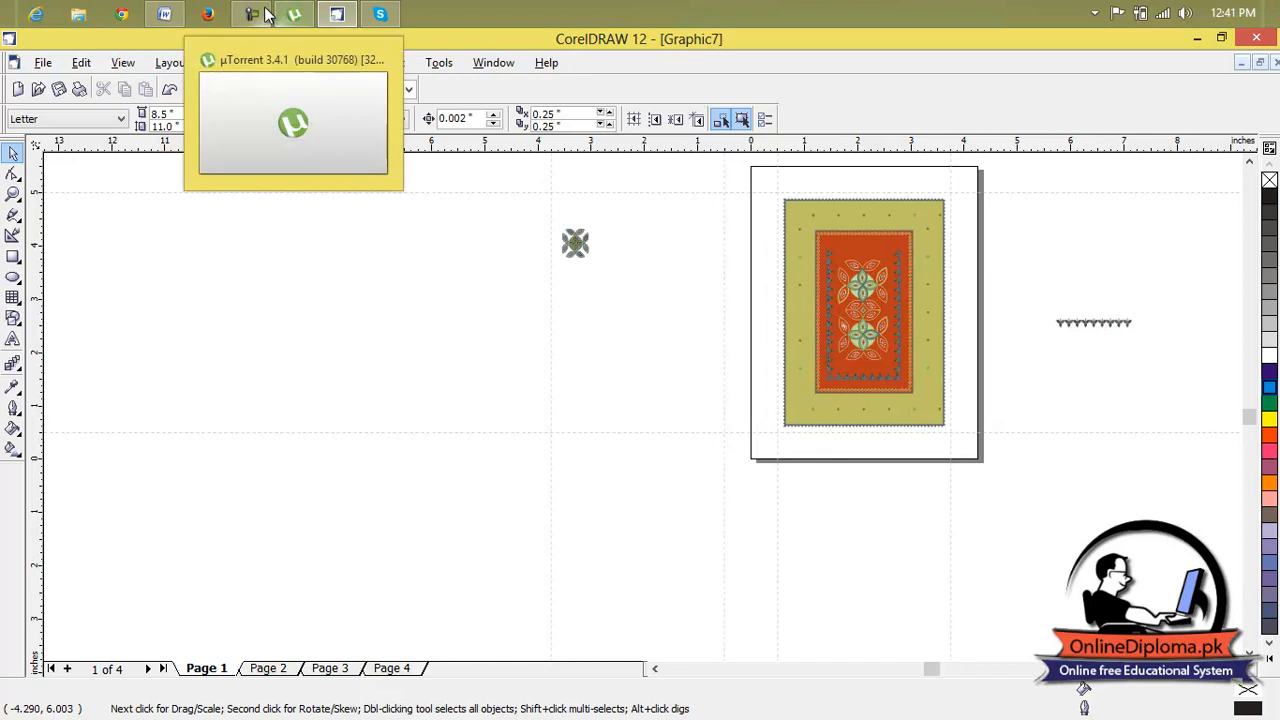
mouse_move(301, 16)
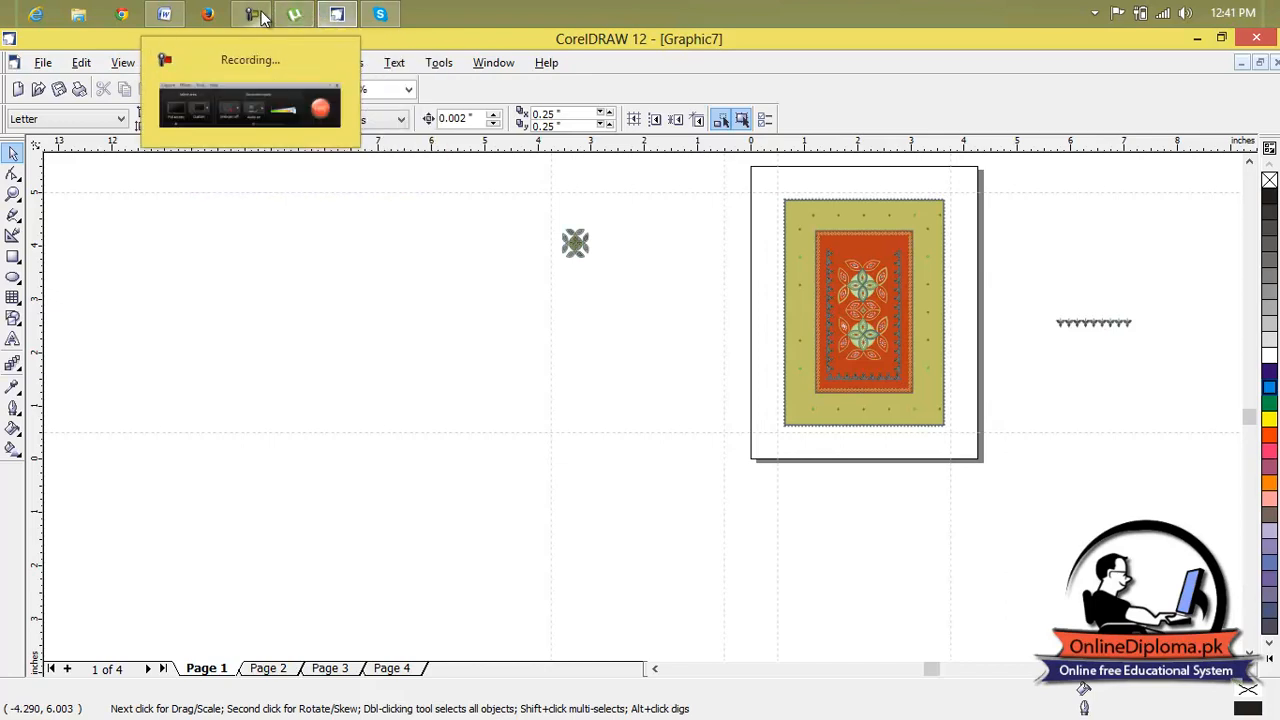
left_click(262, 18)
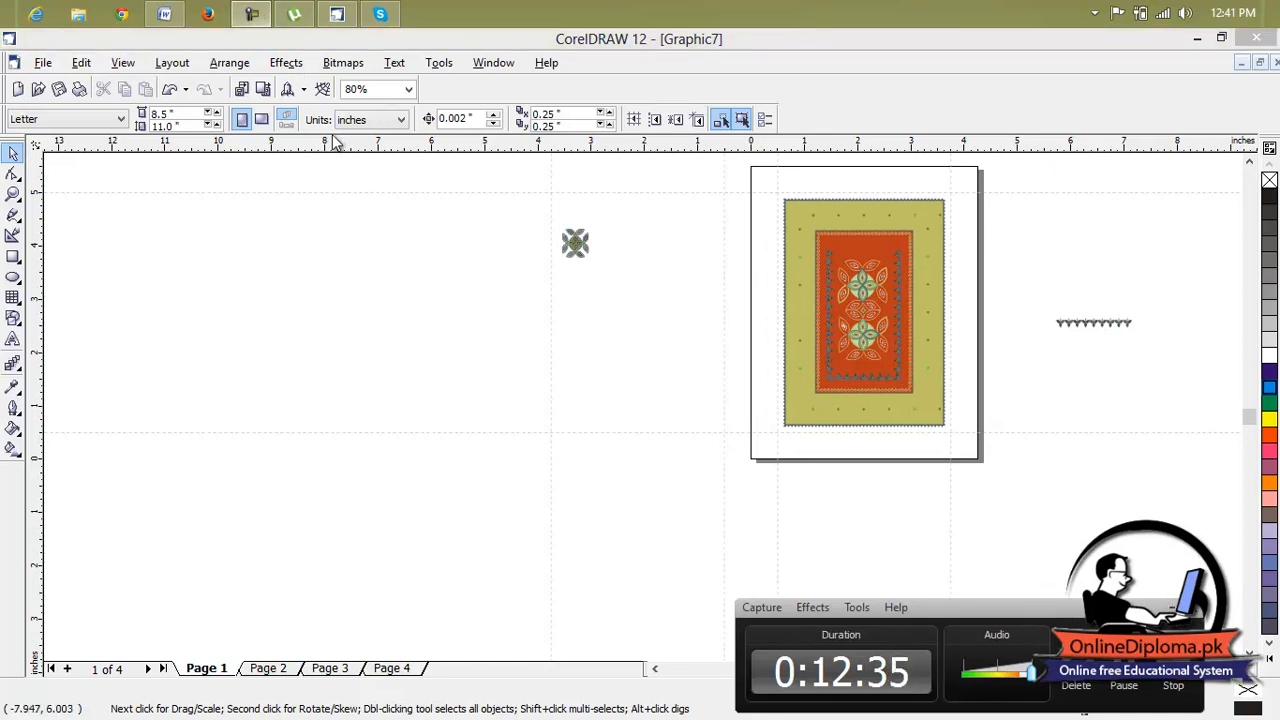
left_click(1172, 608)
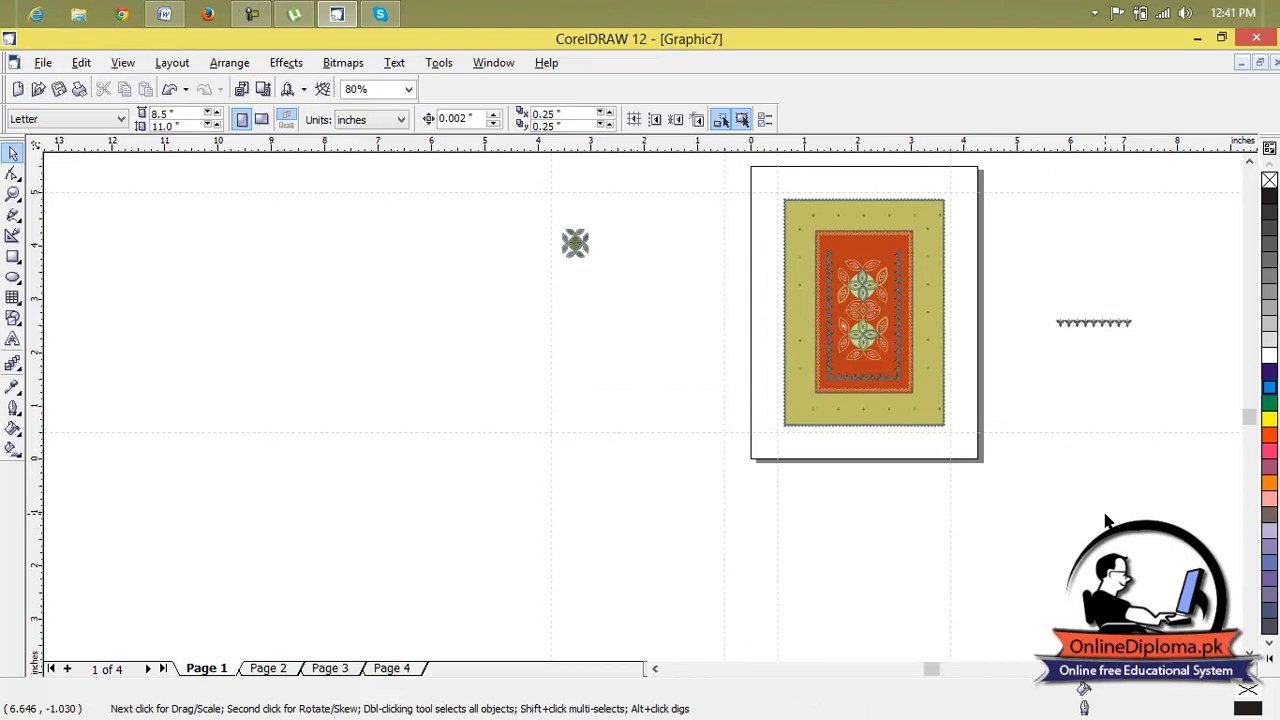
scroll(1028, 268, "down", 1)
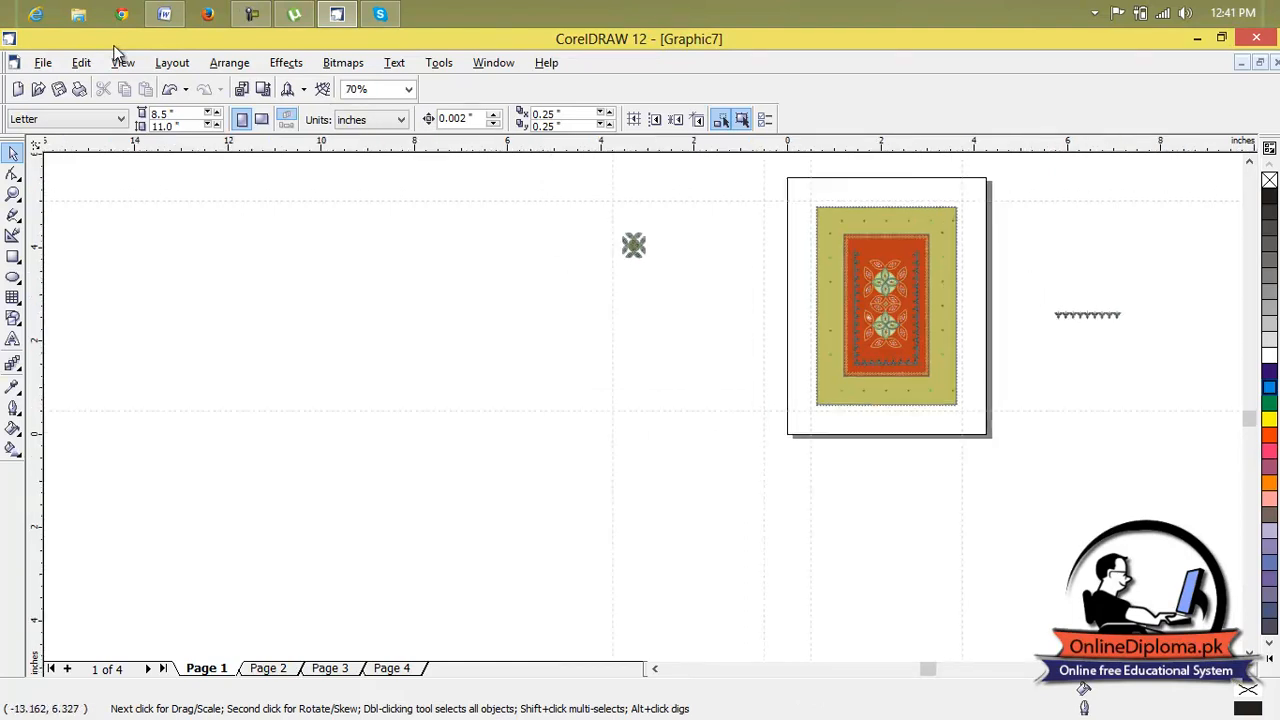
left_click(80, 62)
mouse_move(44, 62)
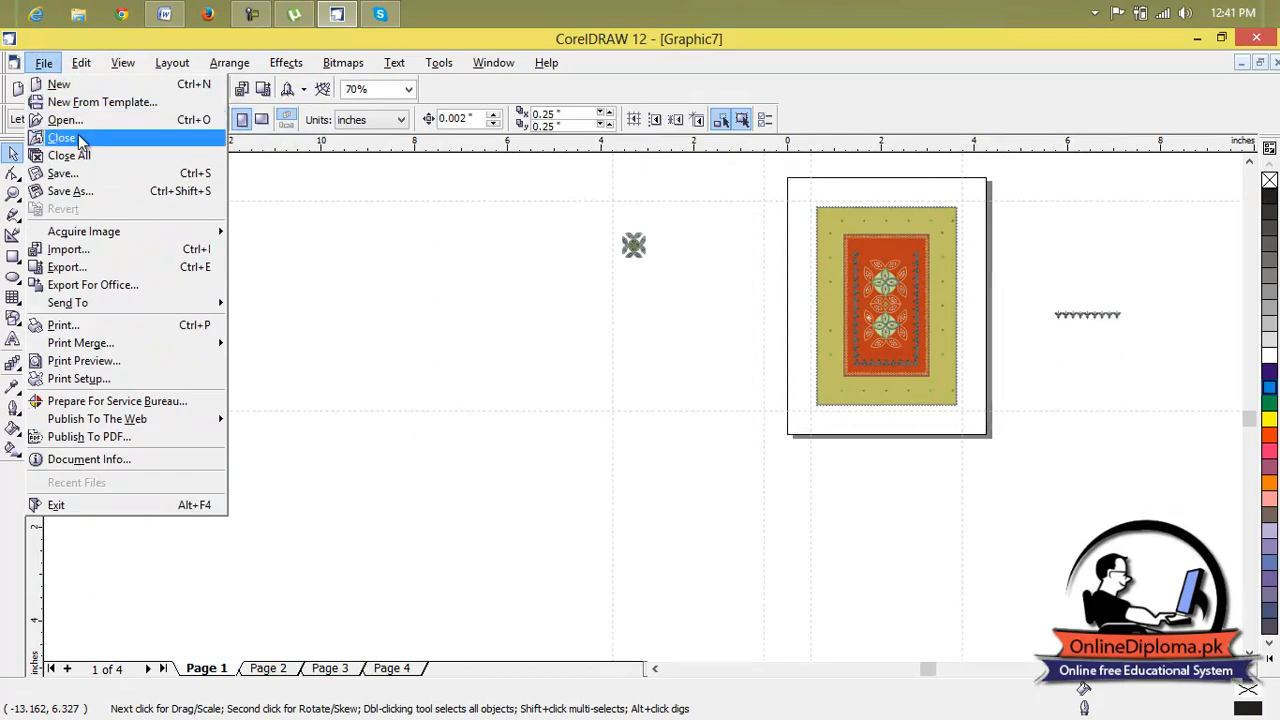
left_click(332, 254)
scroll(674, 270, "down", 1)
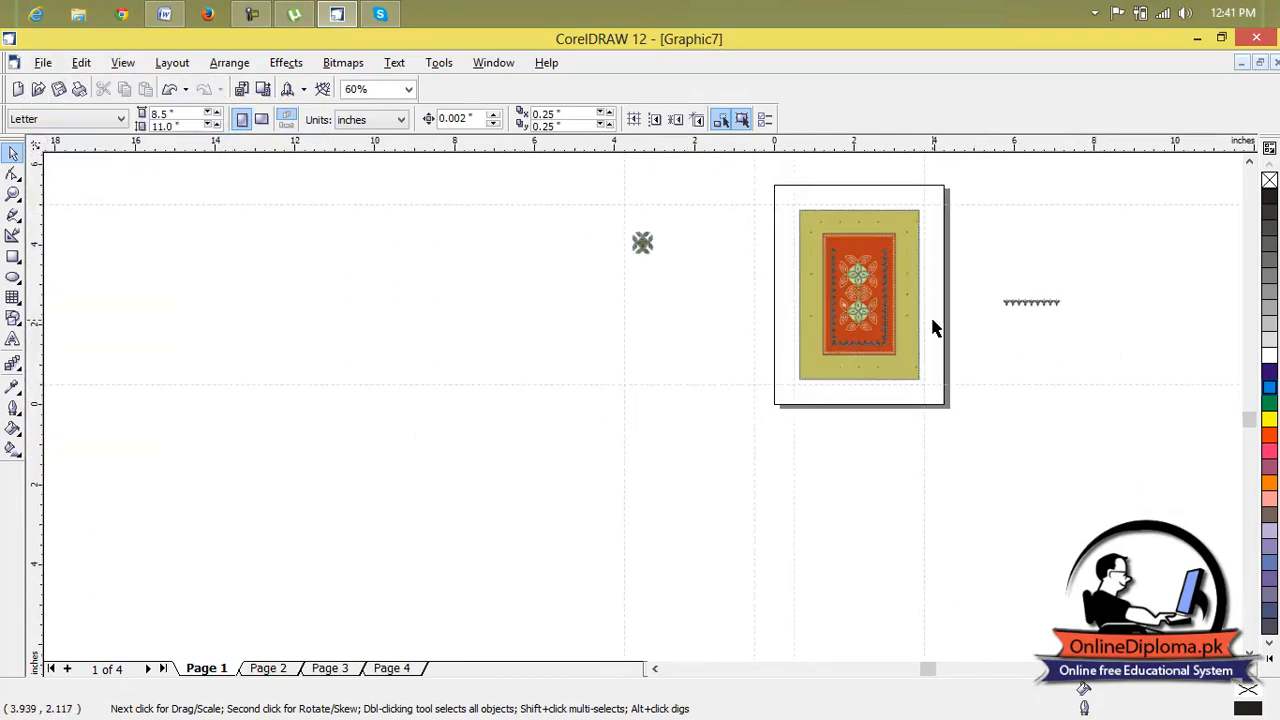
Delete all remaining artwork on page 1, including the ornaments placed outside the page.
left_click_drag(1101, 270, 749, 424)
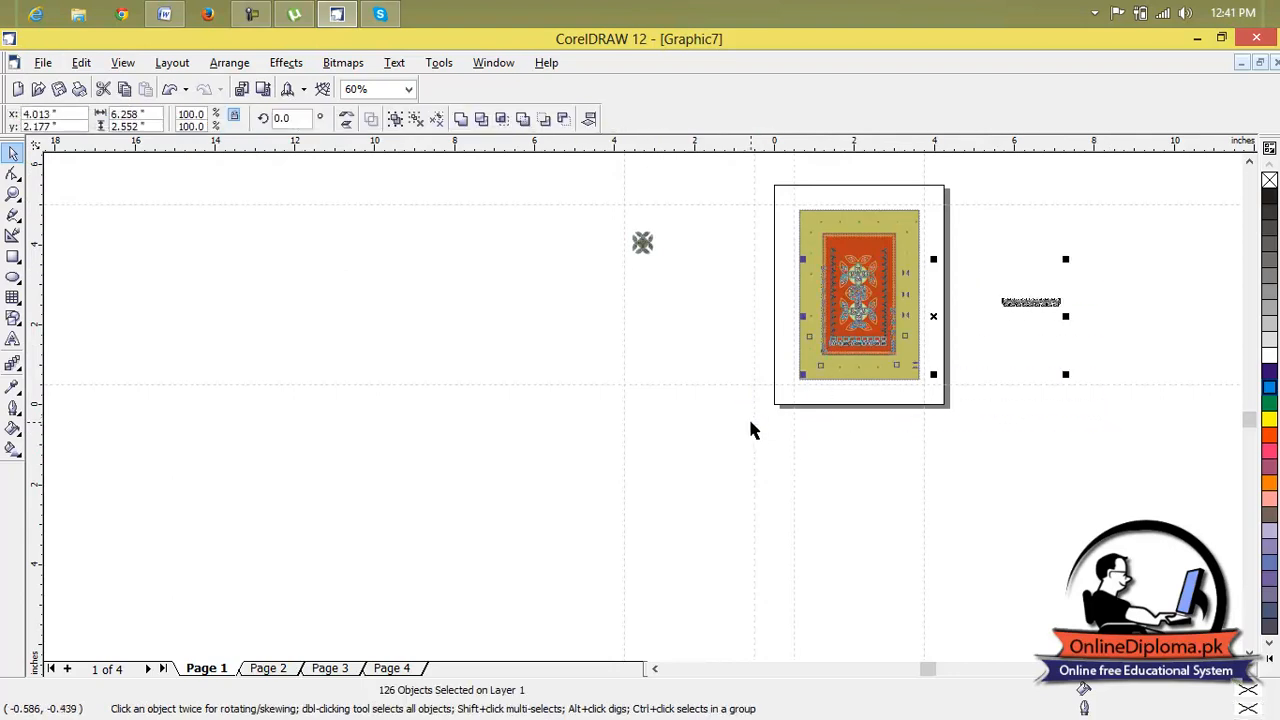
key("Delete")
left_click_drag(996, 192, 746, 420)
key("Delete")
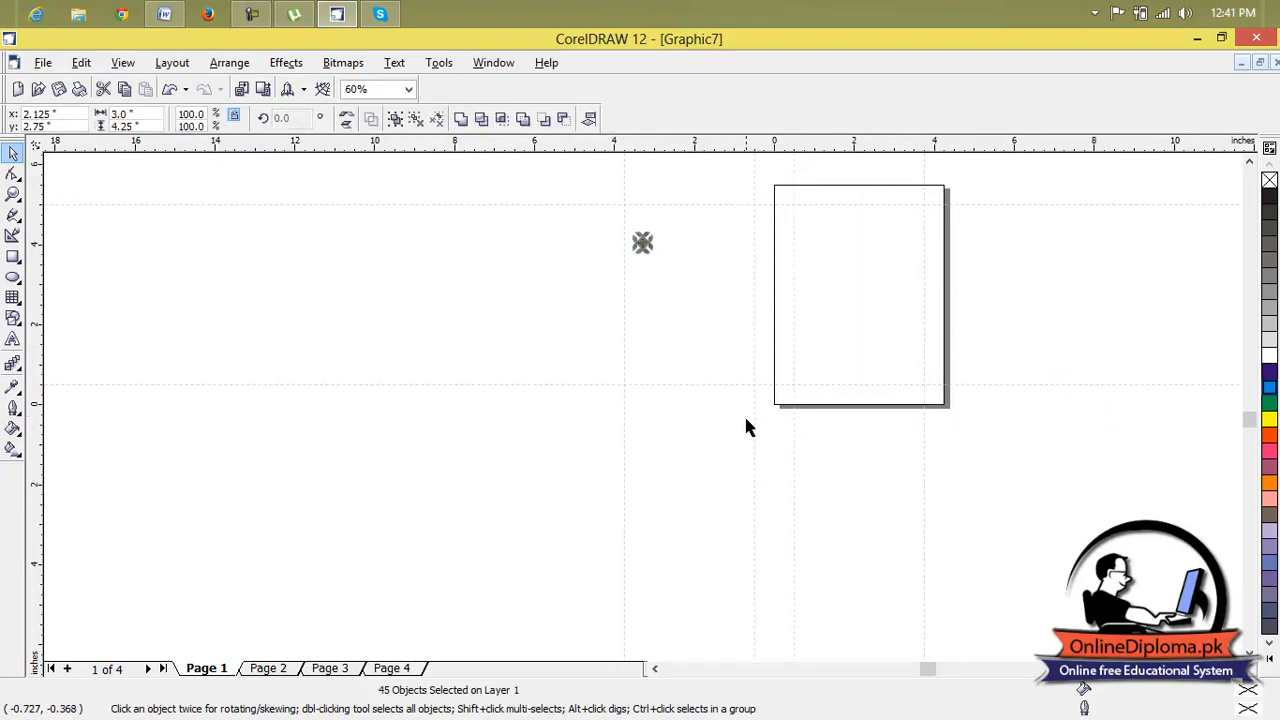
key("Delete")
scroll(754, 270, "down", 1)
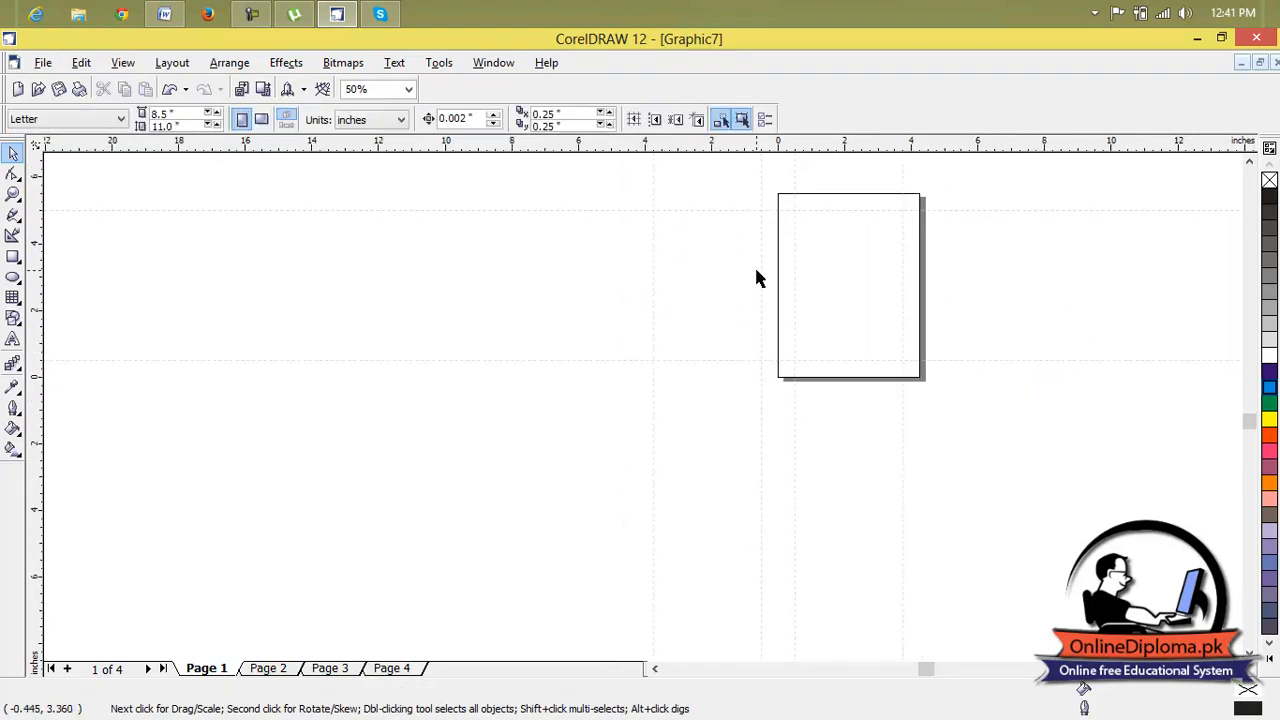
left_click(43, 62)
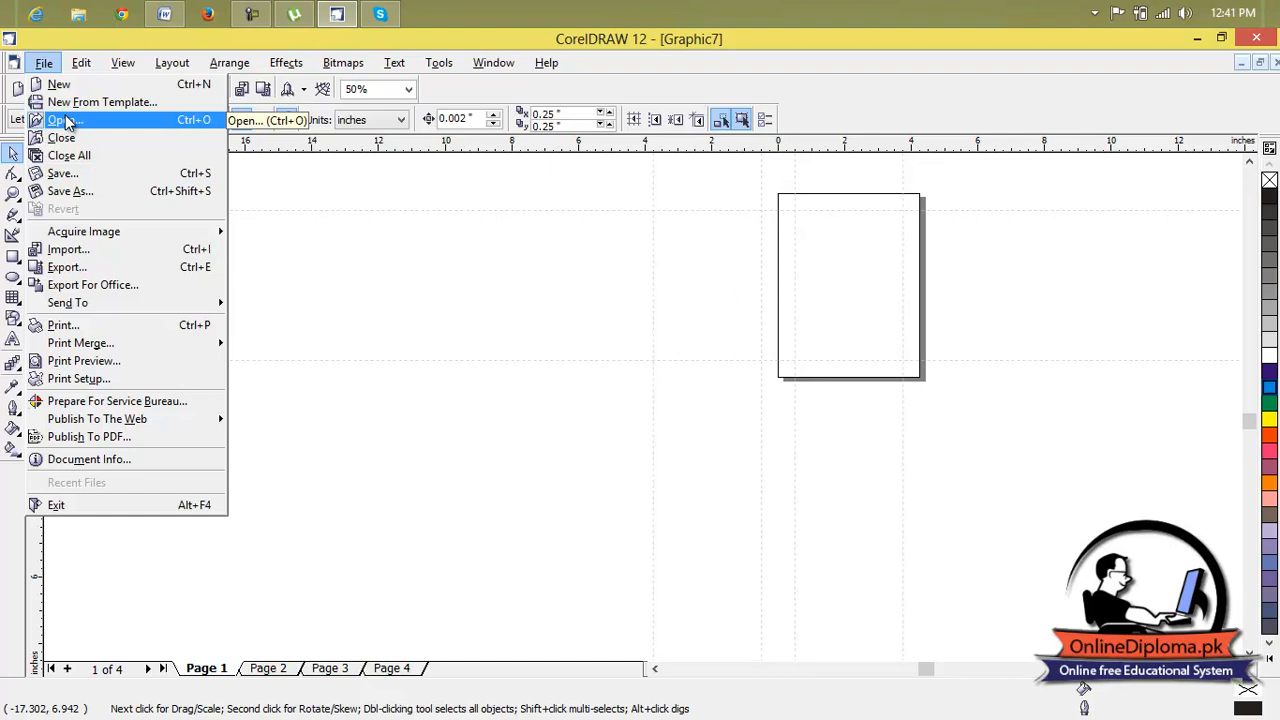
left_click(481, 200)
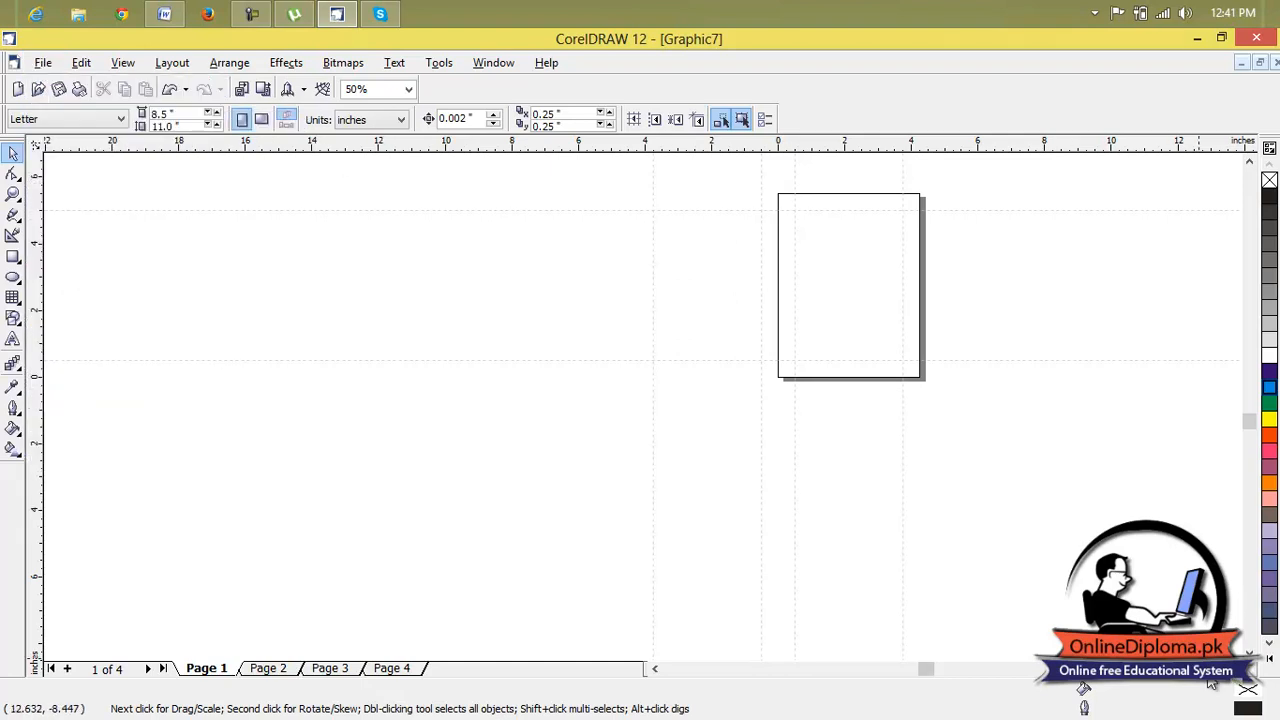
scroll(920, 354, "right", 5)
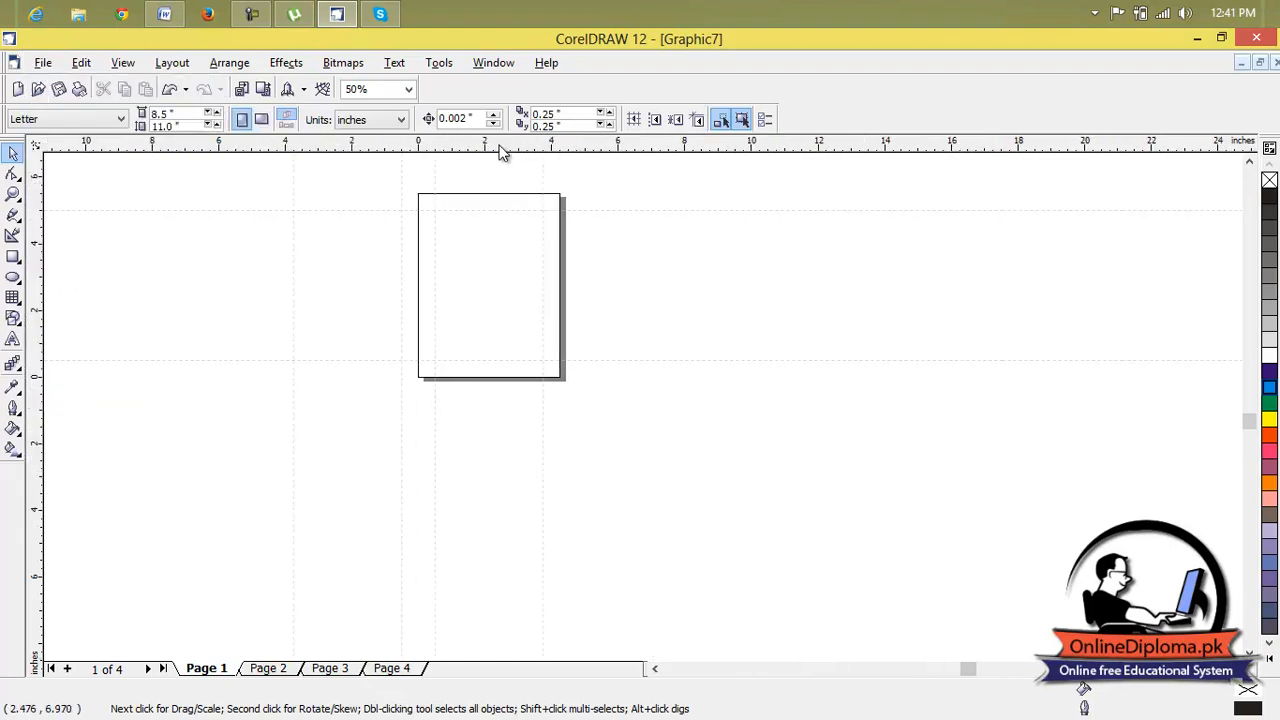
scroll(500, 153, "up", 2)
scroll(501, 155, "up", 1)
scroll(495, 200, "up", 4)
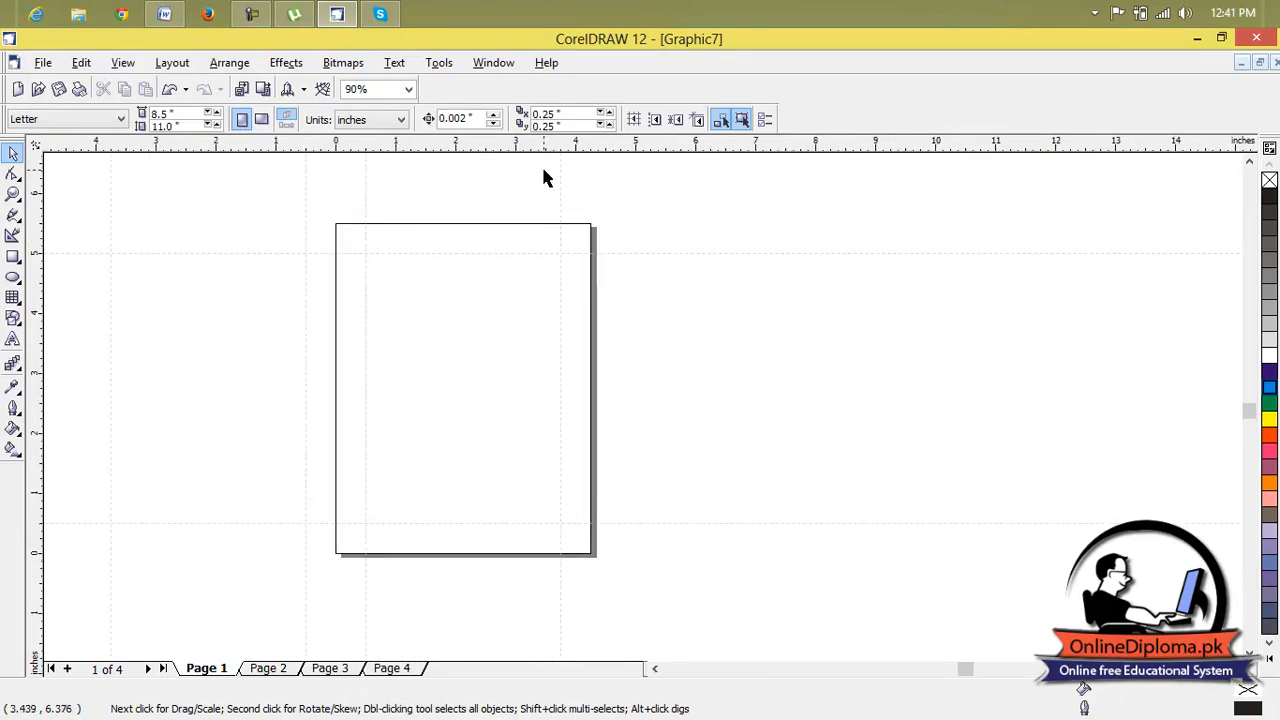
left_click(43, 63)
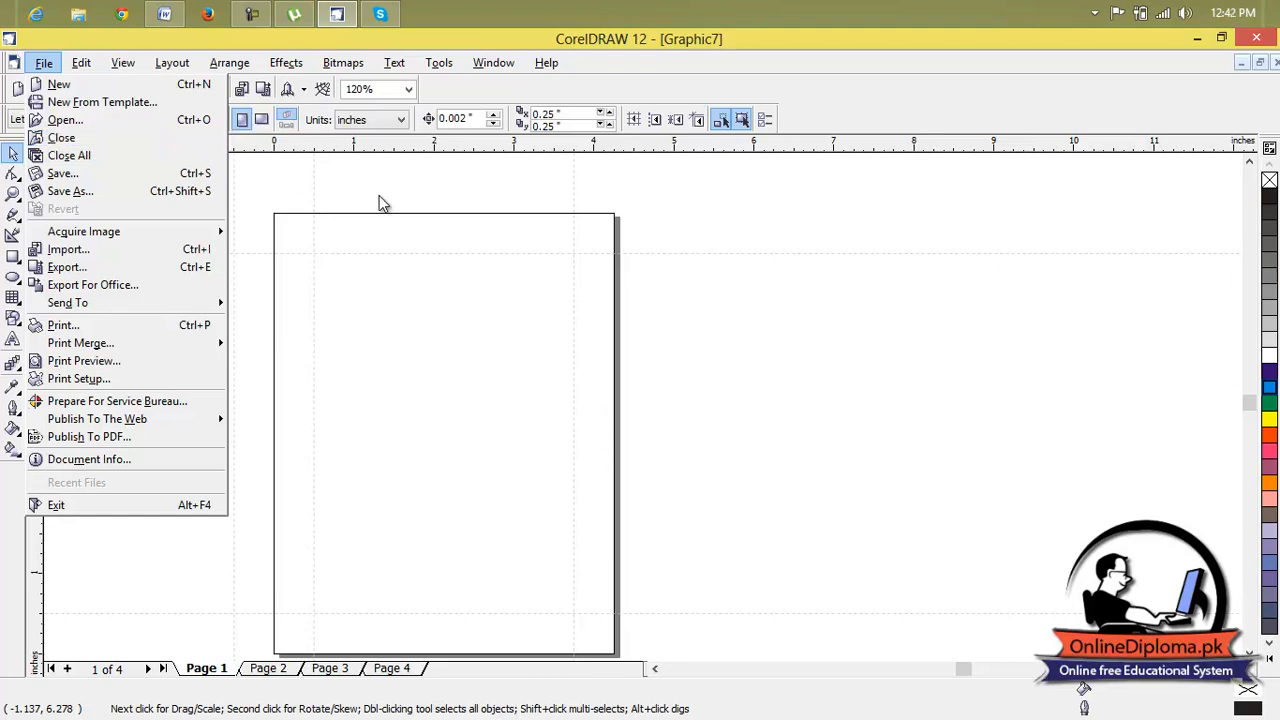
left_click(976, 236)
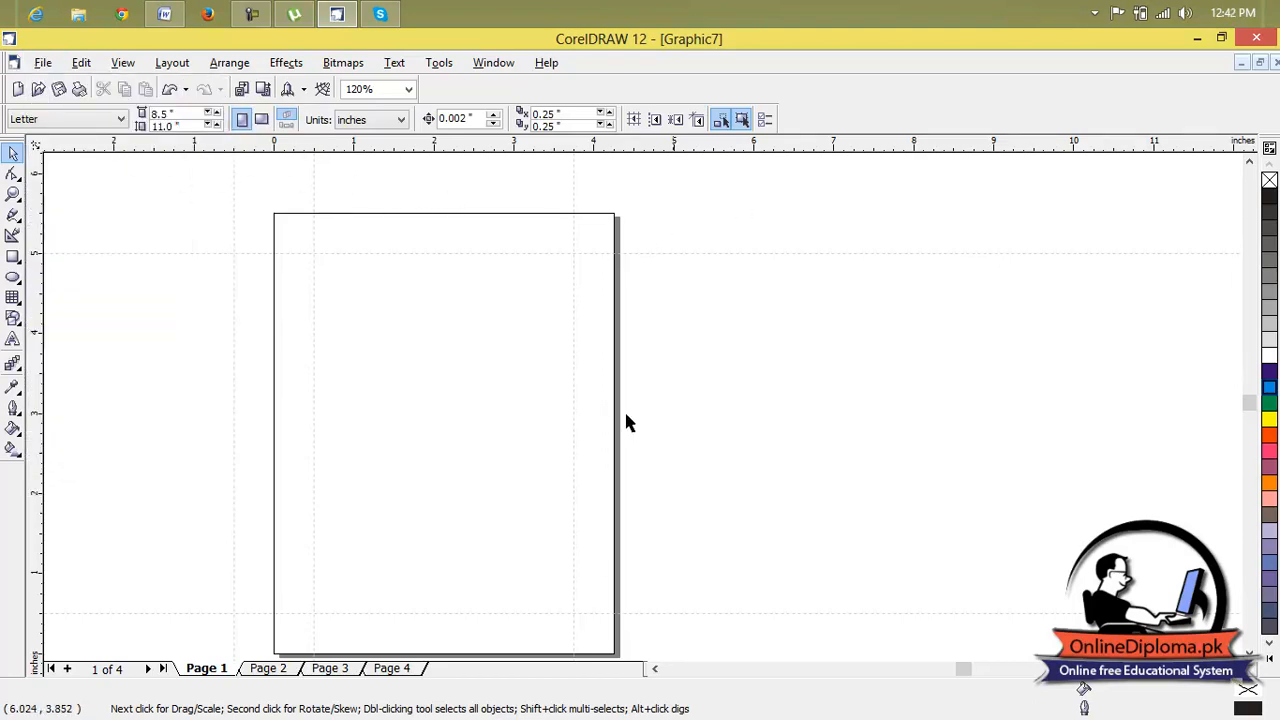
Look through pages 2, 3 and 4 of the greeting card and return to page 1.
left_click(268, 668)
left_click(330, 668)
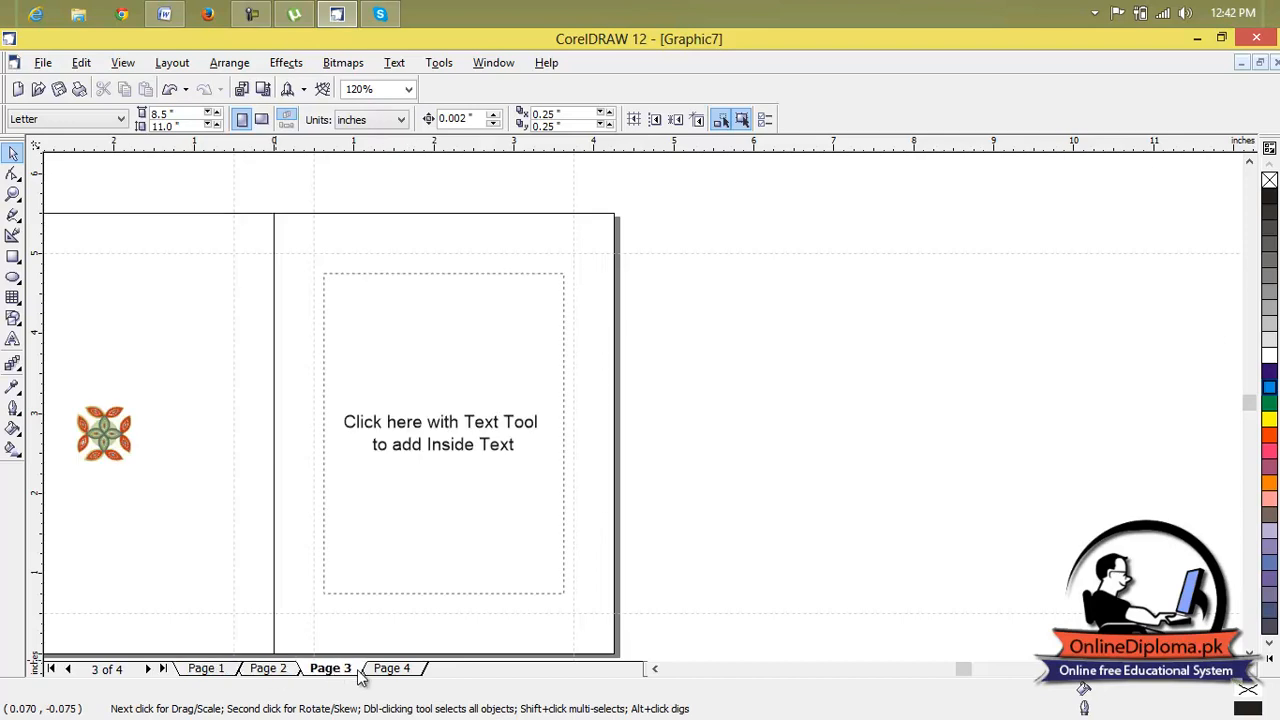
left_click(392, 670)
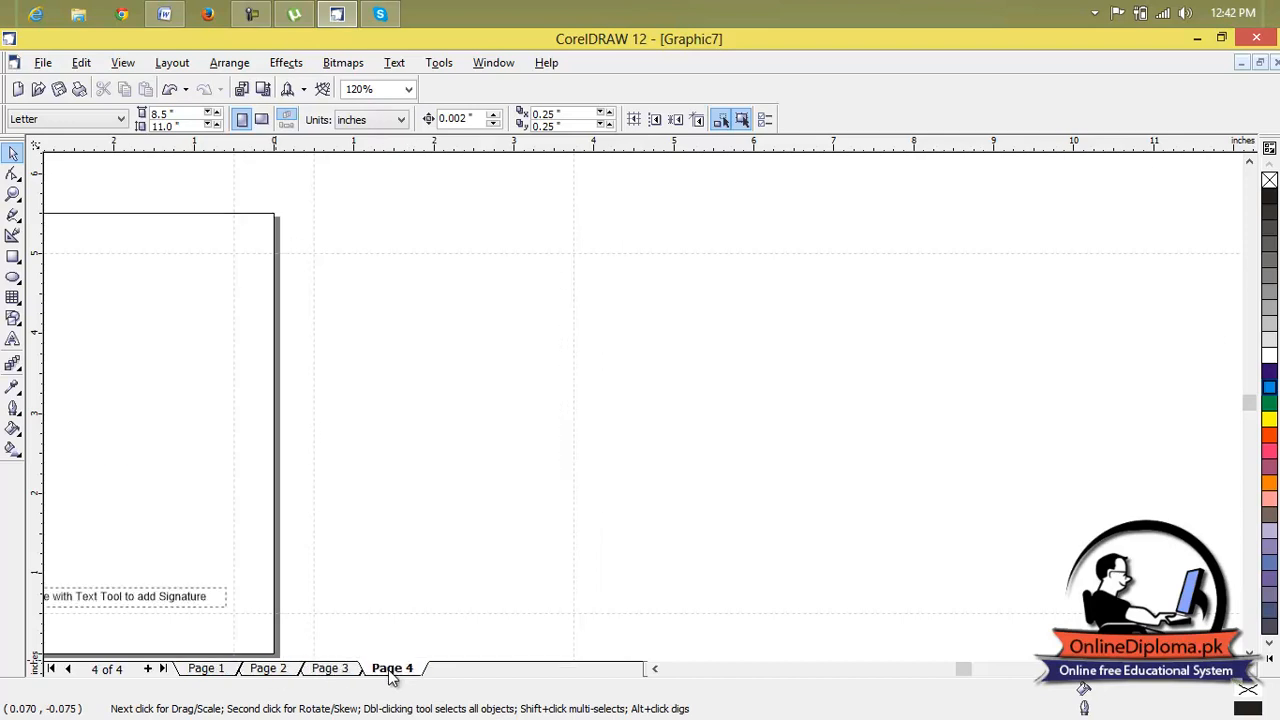
left_click(280, 669)
left_click(215, 669)
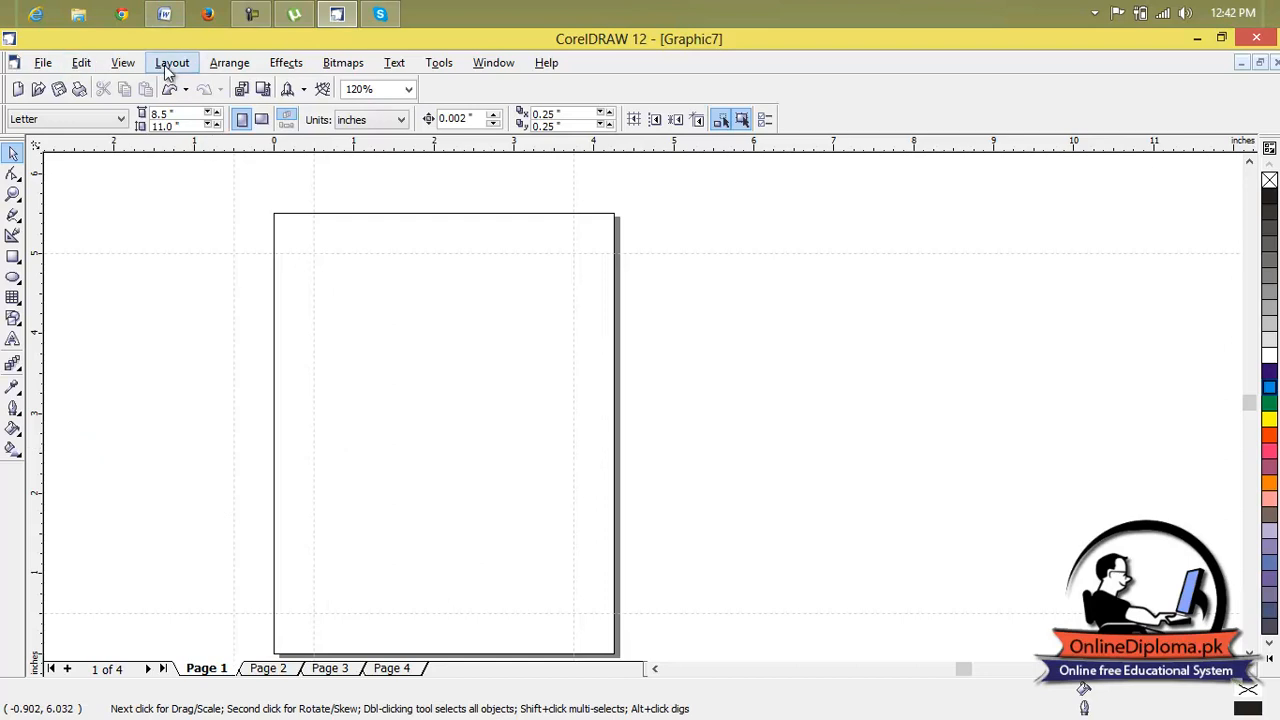
Minimize the greeting card document and move the Graphic6, Graphic5 and Graphic4 windows down the workspace.
left_click(1241, 63)
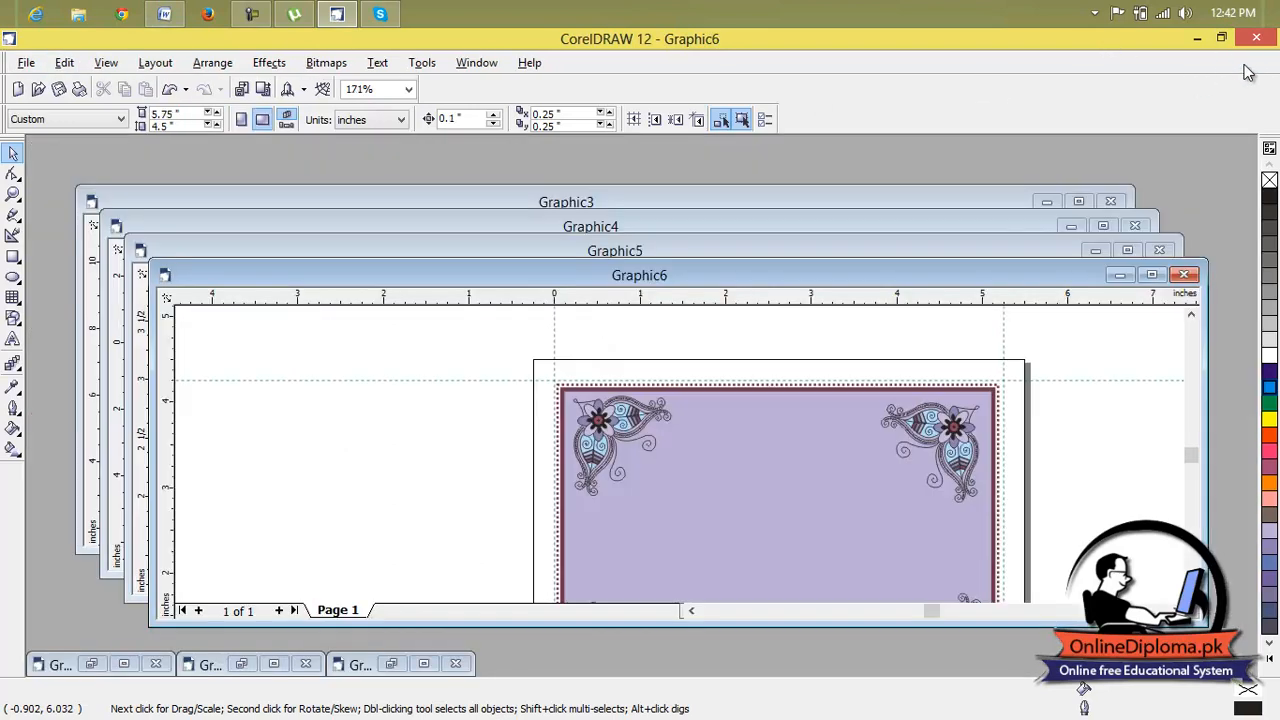
left_click_drag(740, 277, 761, 397)
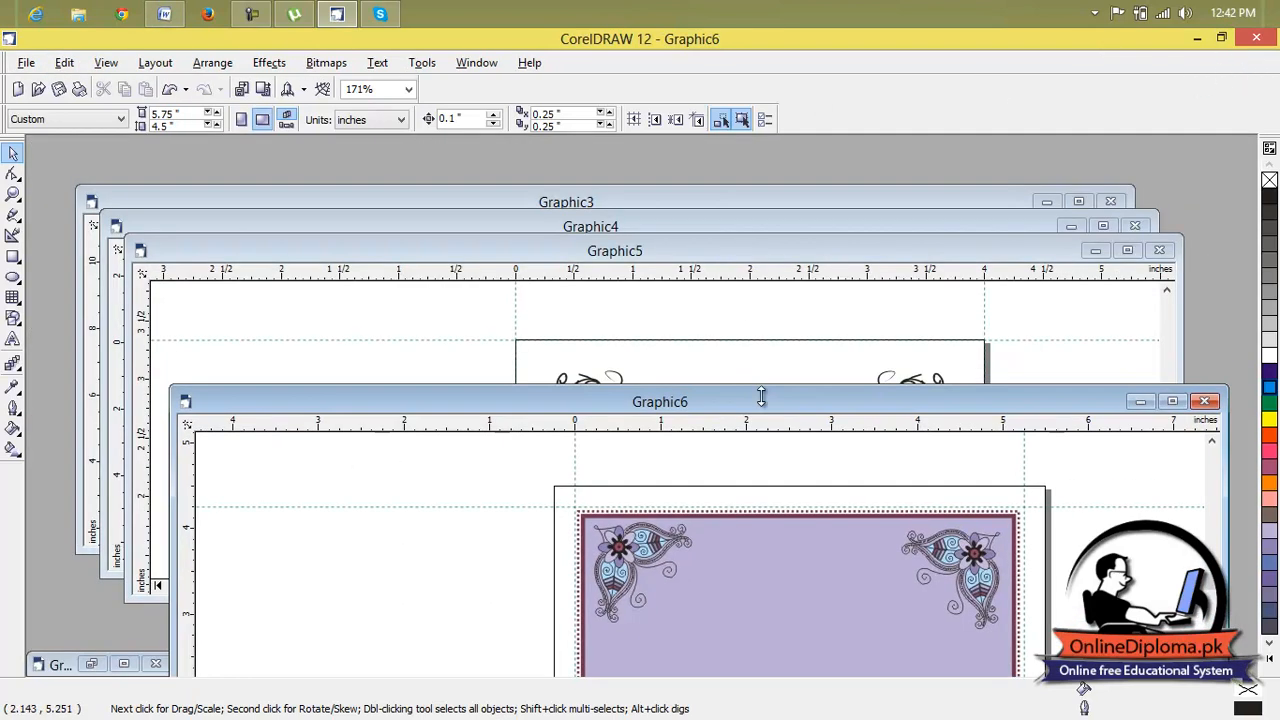
left_click(721, 247)
left_click_drag(721, 247, 742, 435)
left_click_drag(696, 227, 733, 427)
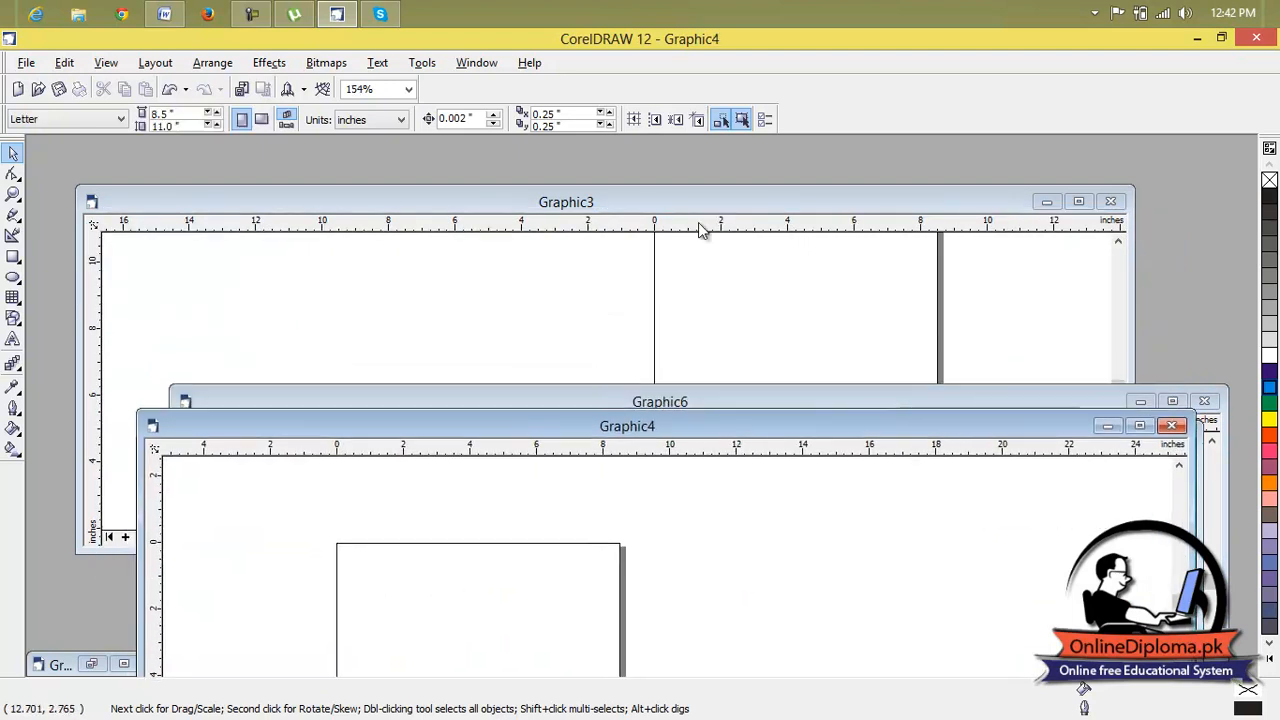
Close the Graphic4 document without saving its changes.
left_click(26, 62)
left_click(64, 141)
left_click(617, 430)
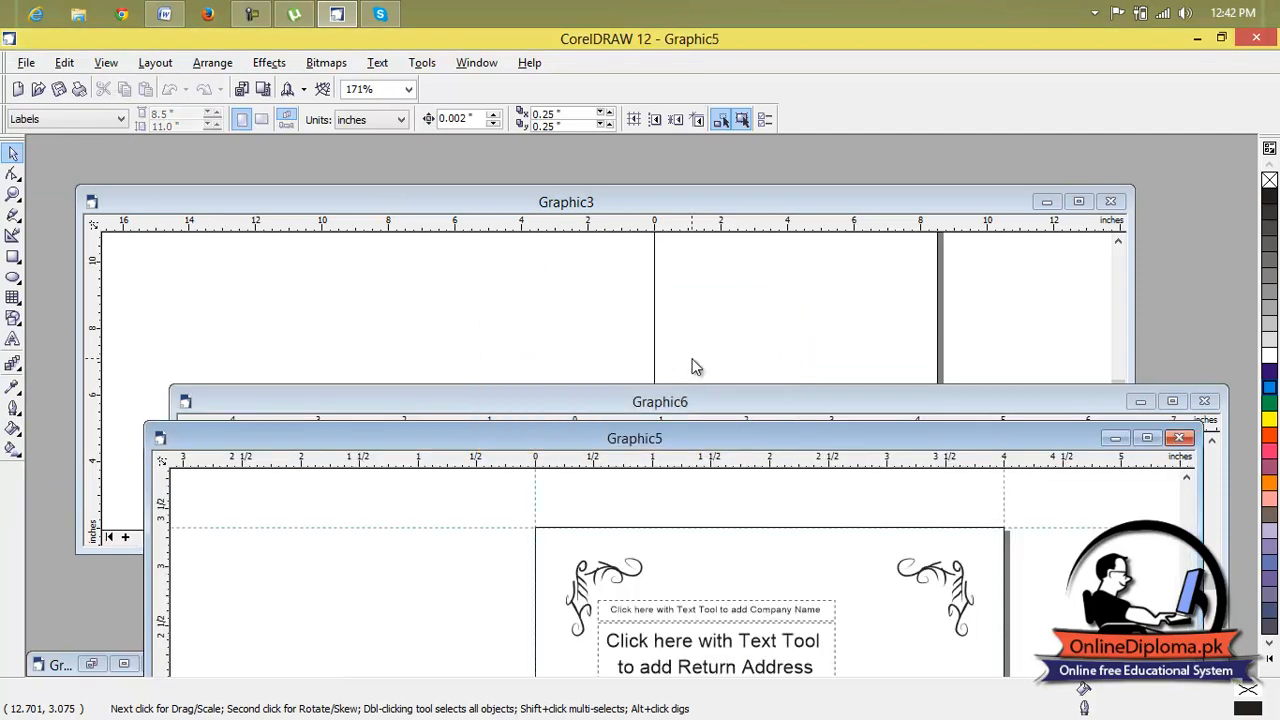
left_click(26, 64)
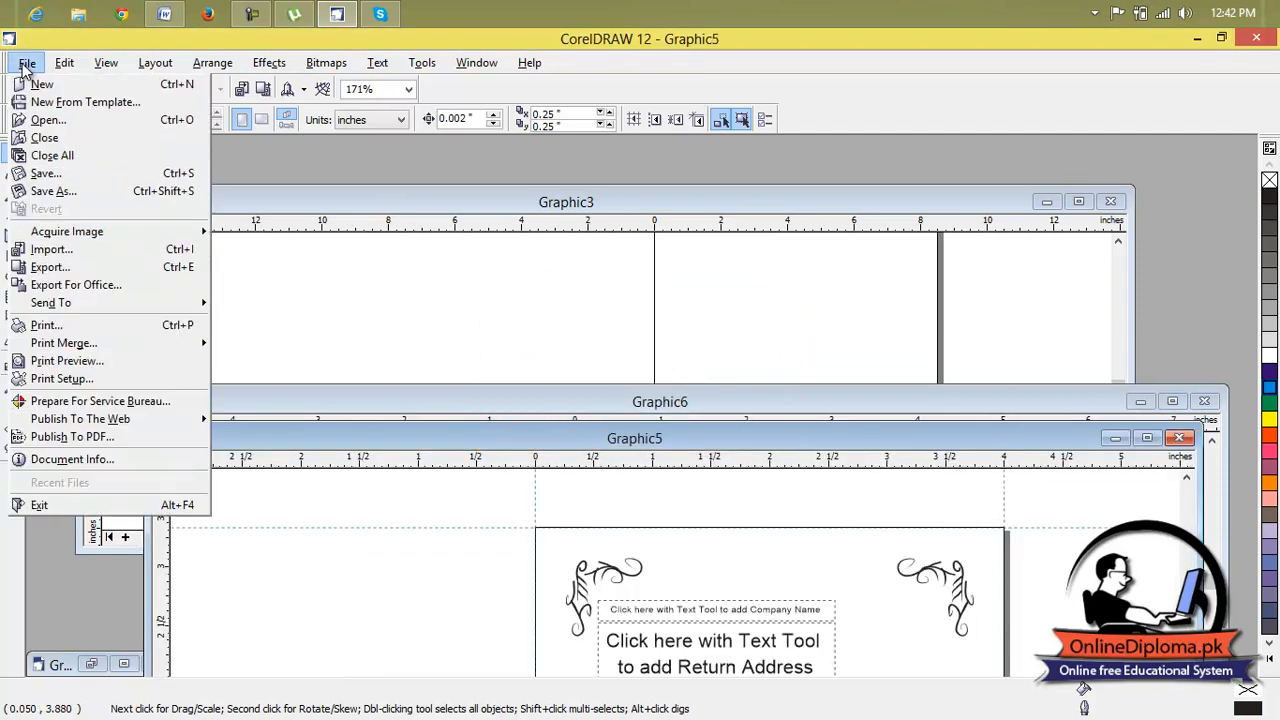
left_click(69, 157)
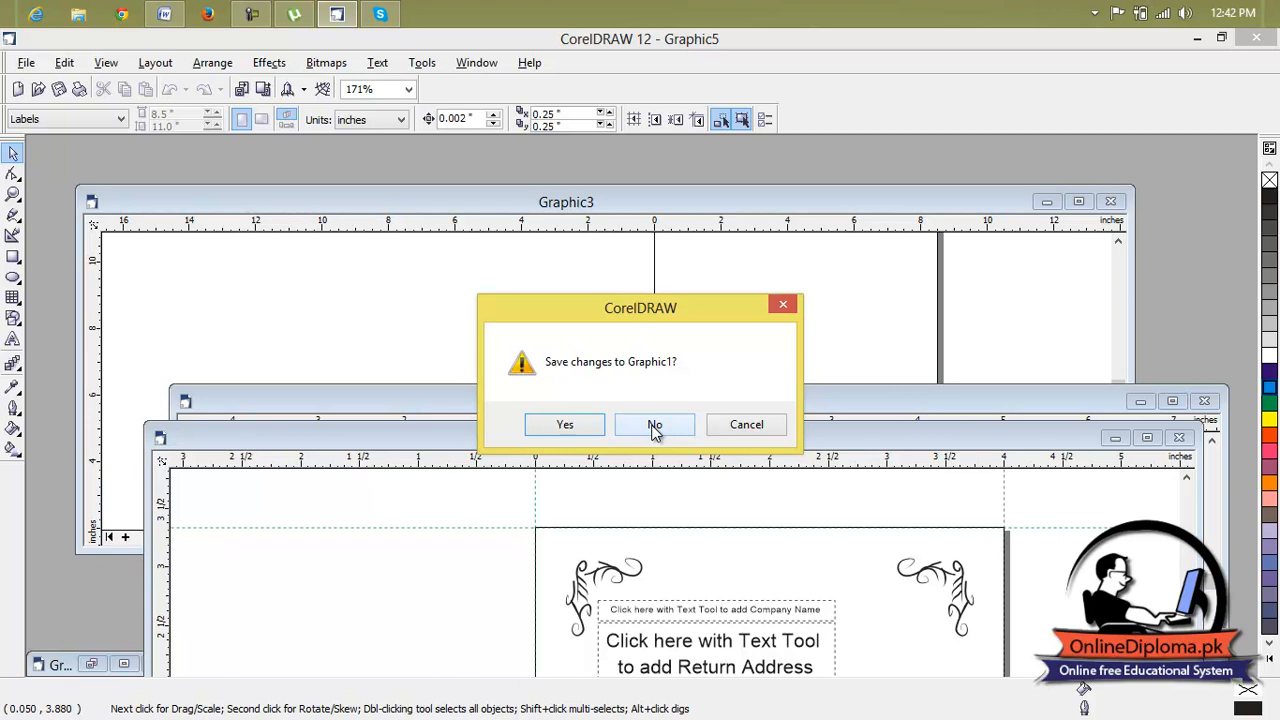
left_click(785, 306)
left_click(778, 311)
left_click(780, 307)
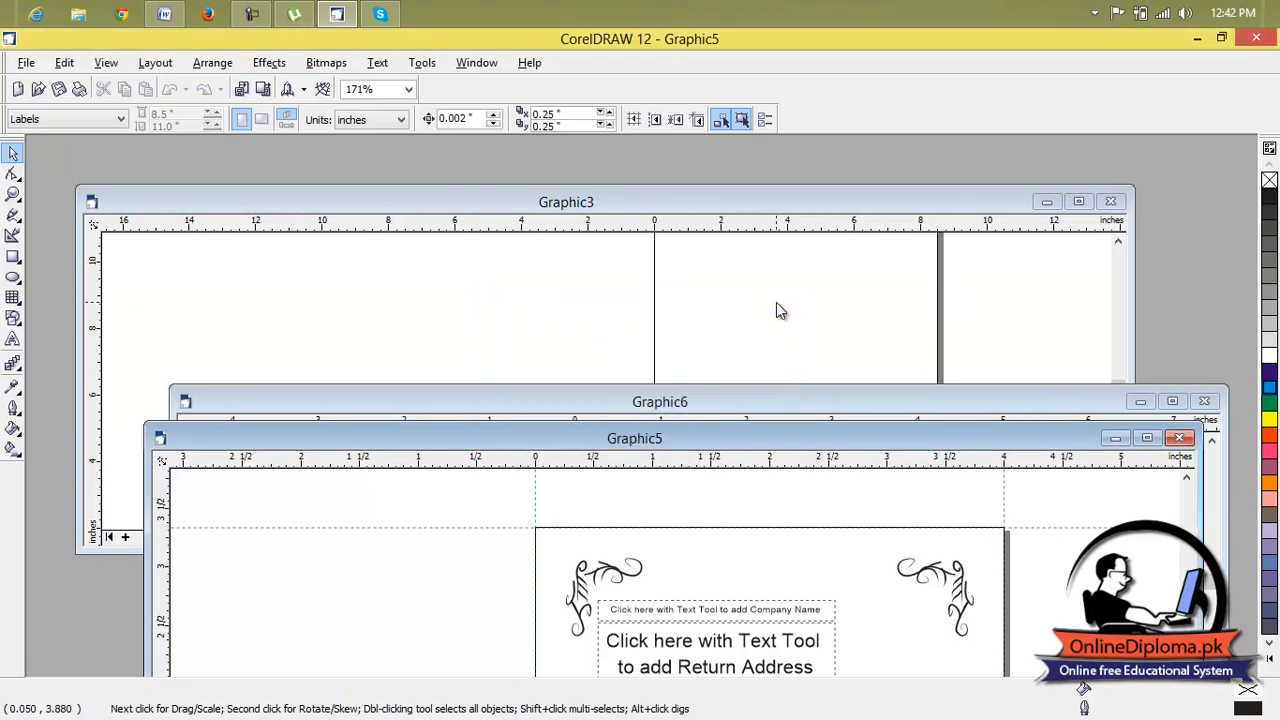
Close the Graphic5 document without saving its changes and maximize the Graphic6 document window.
left_click(1180, 440)
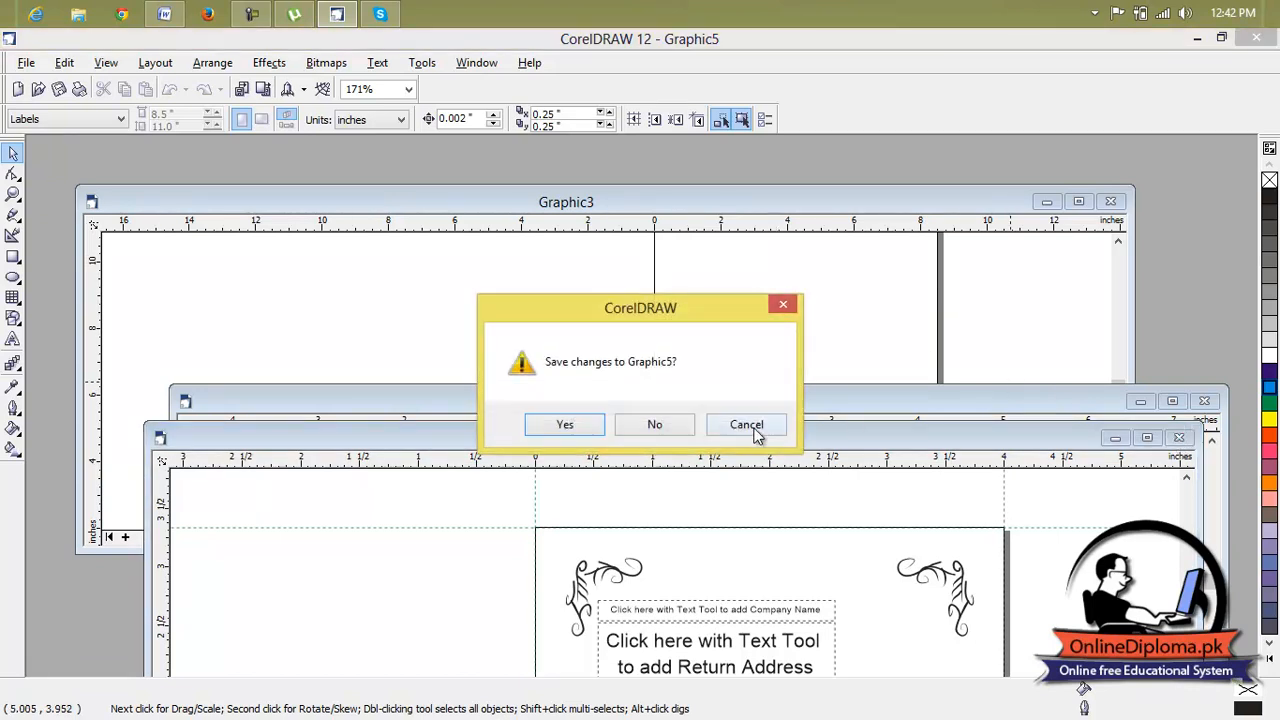
left_click(680, 432)
left_click_drag(694, 405, 555, 160)
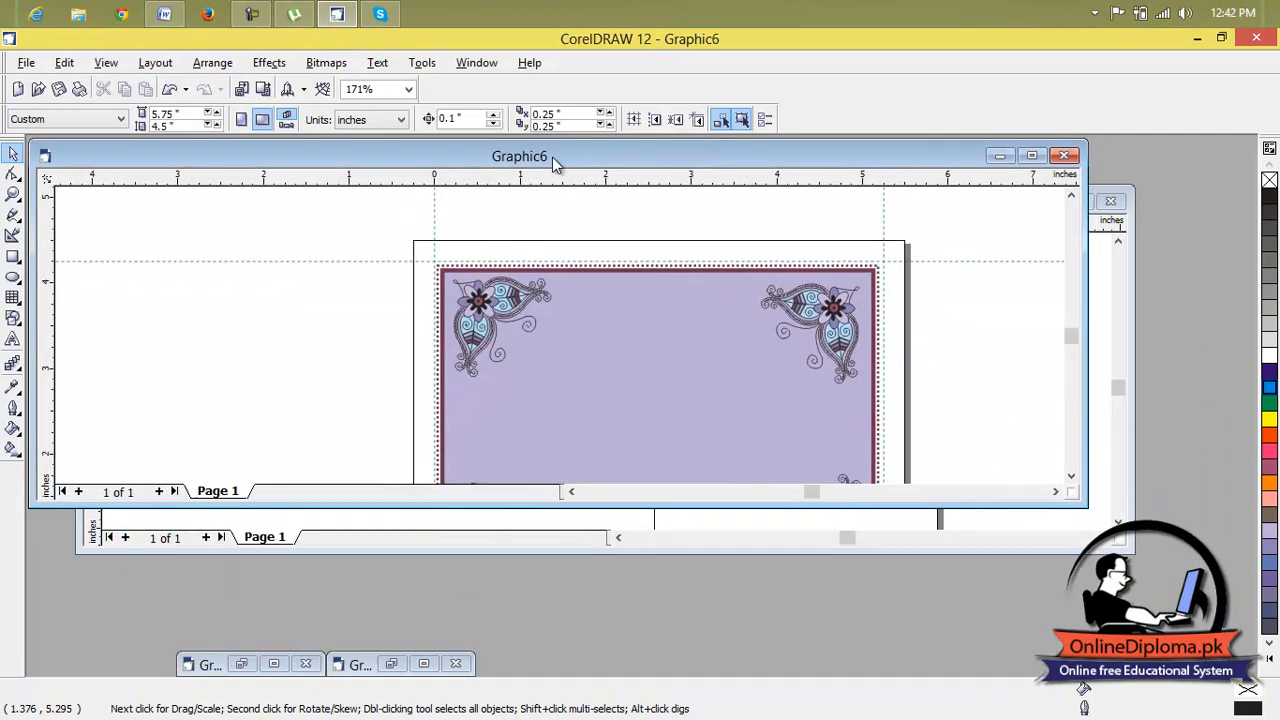
left_click(1031, 157)
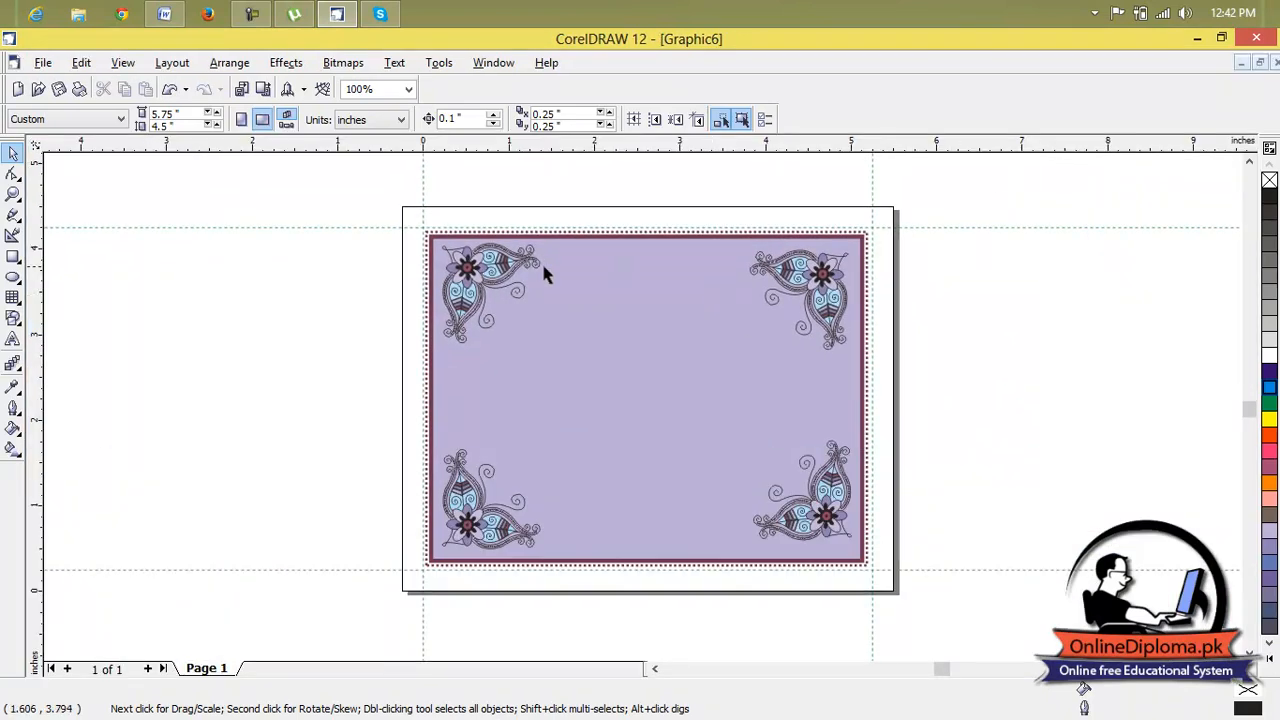
Review the file commands available for the Graphic6 document, such as closing, saving and exporting.
left_click(44, 64)
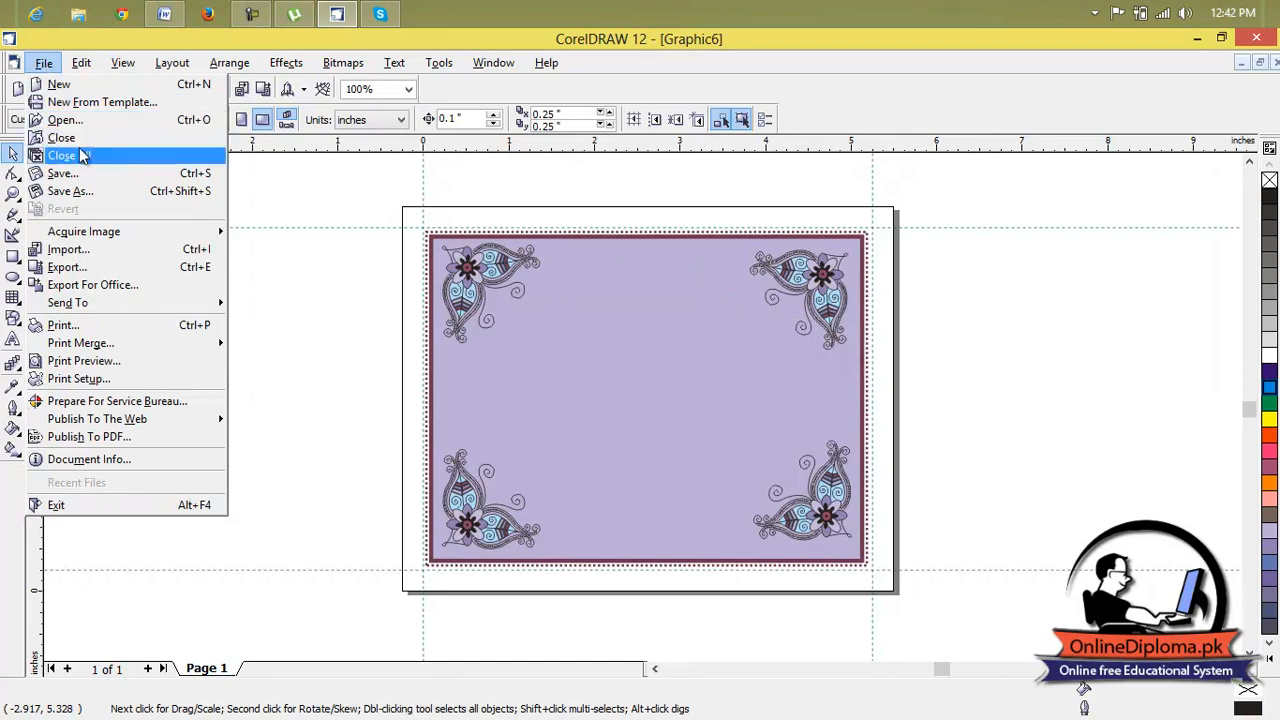
left_click(695, 202)
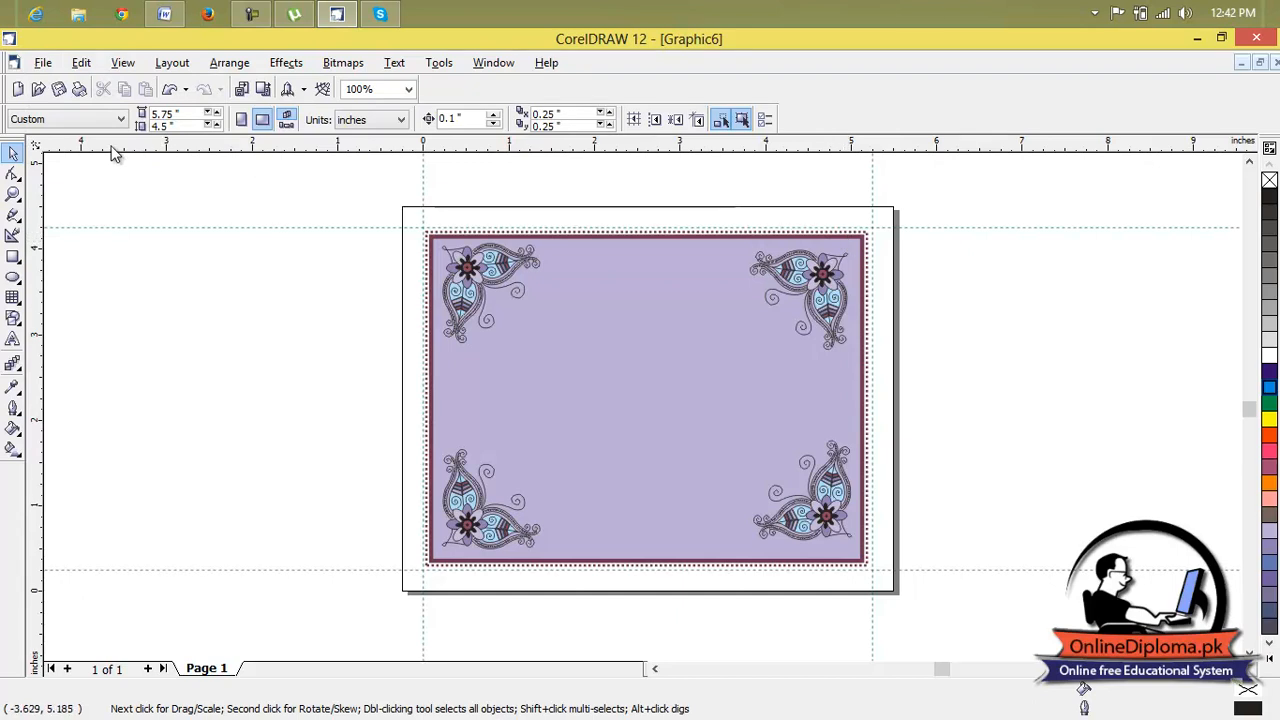
left_click(50, 66)
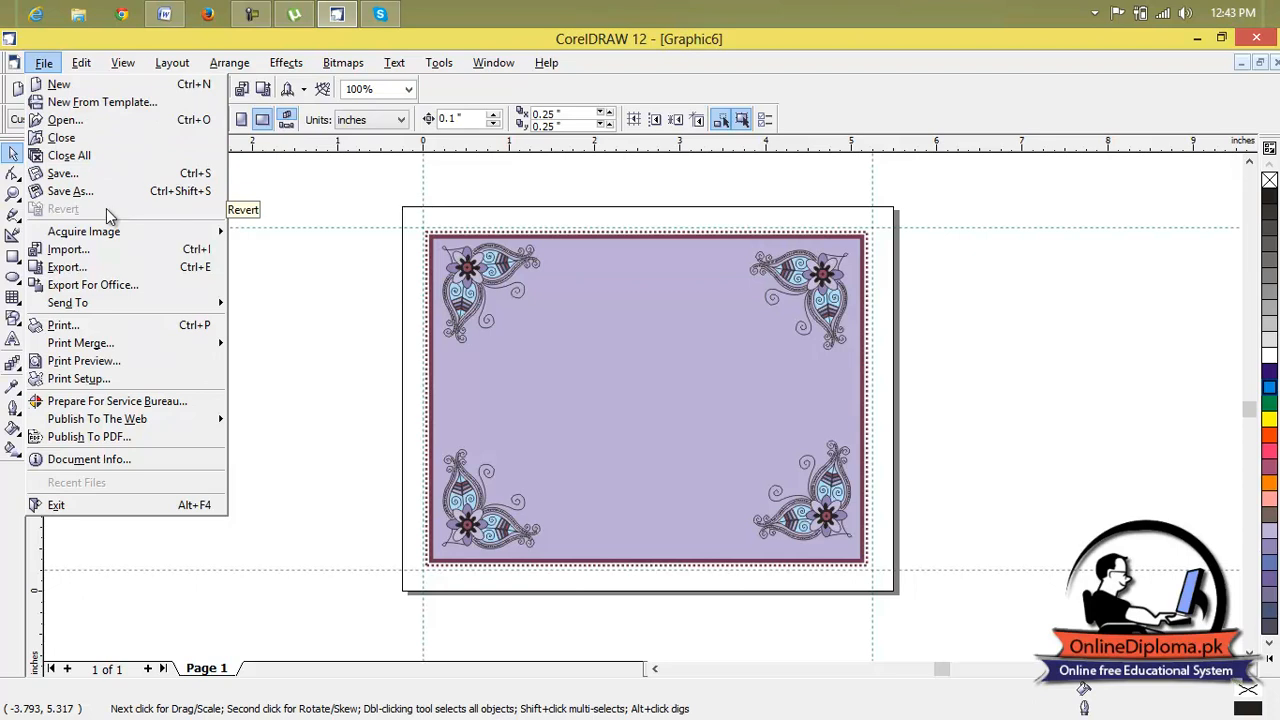
left_click(490, 292)
Select the floral ornament in the upper-left corner of the purple card and review the editing commands available for it.
left_click(494, 294)
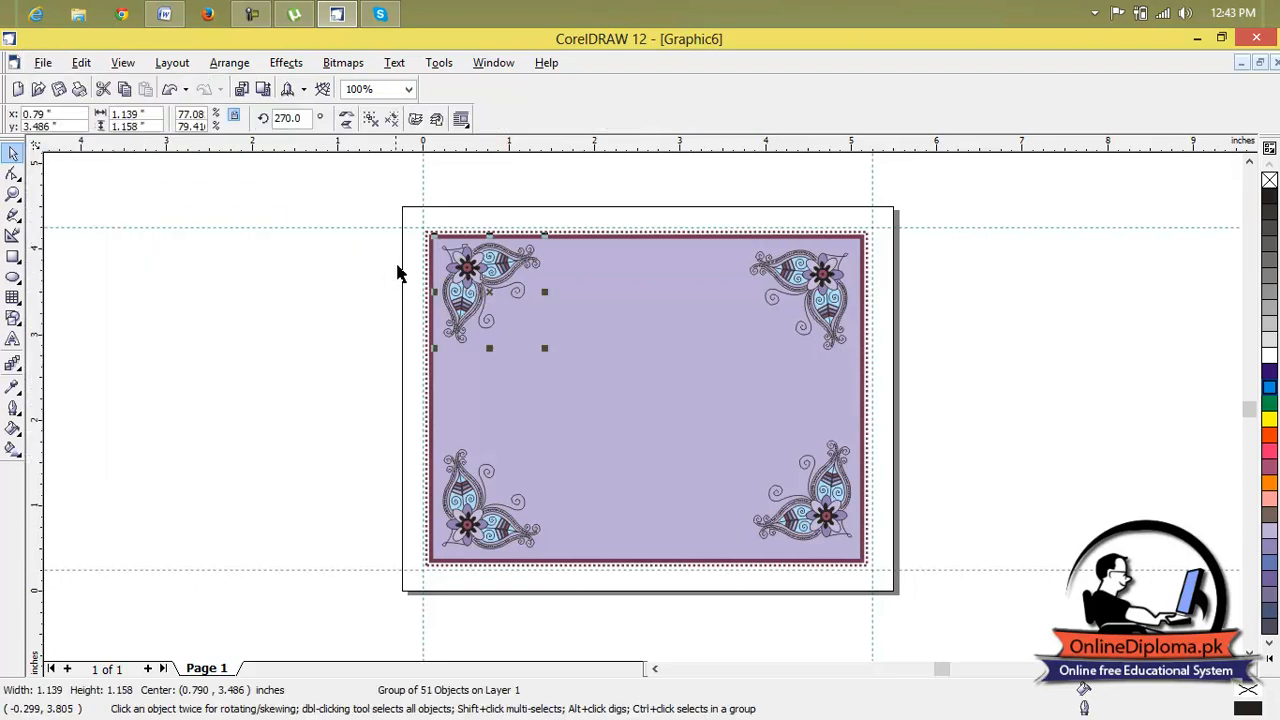
mouse_move(82, 62)
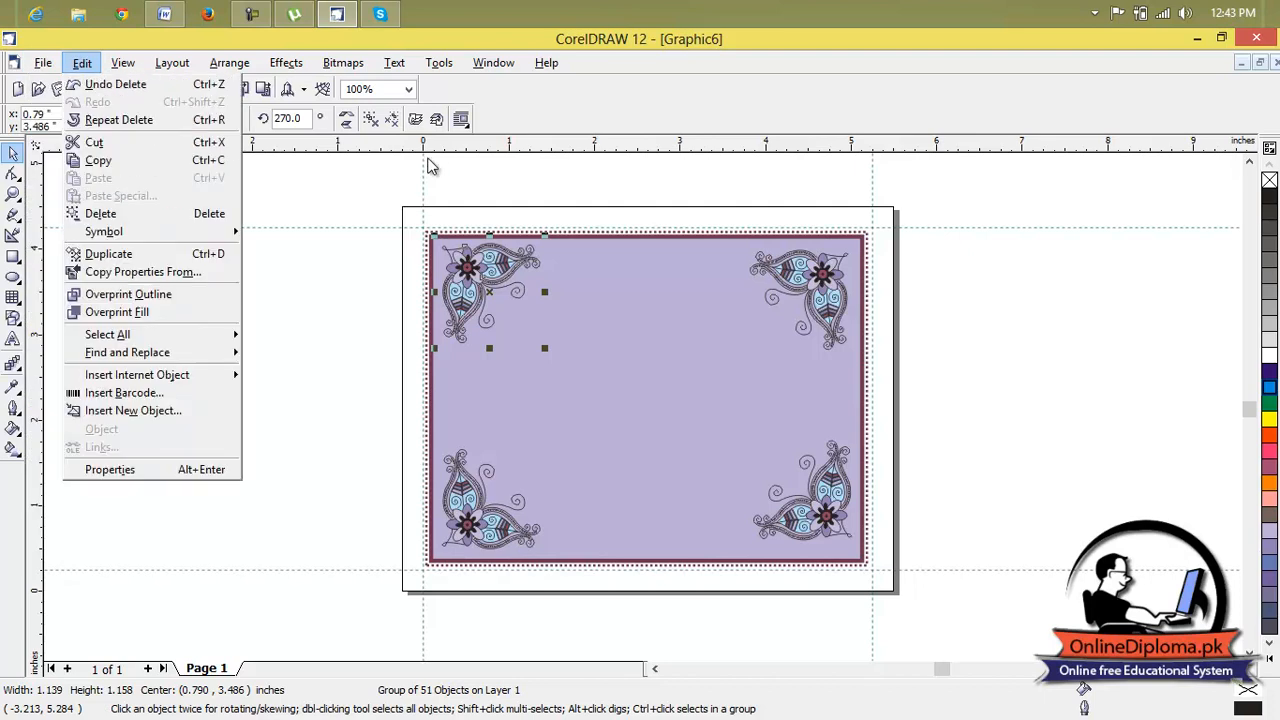